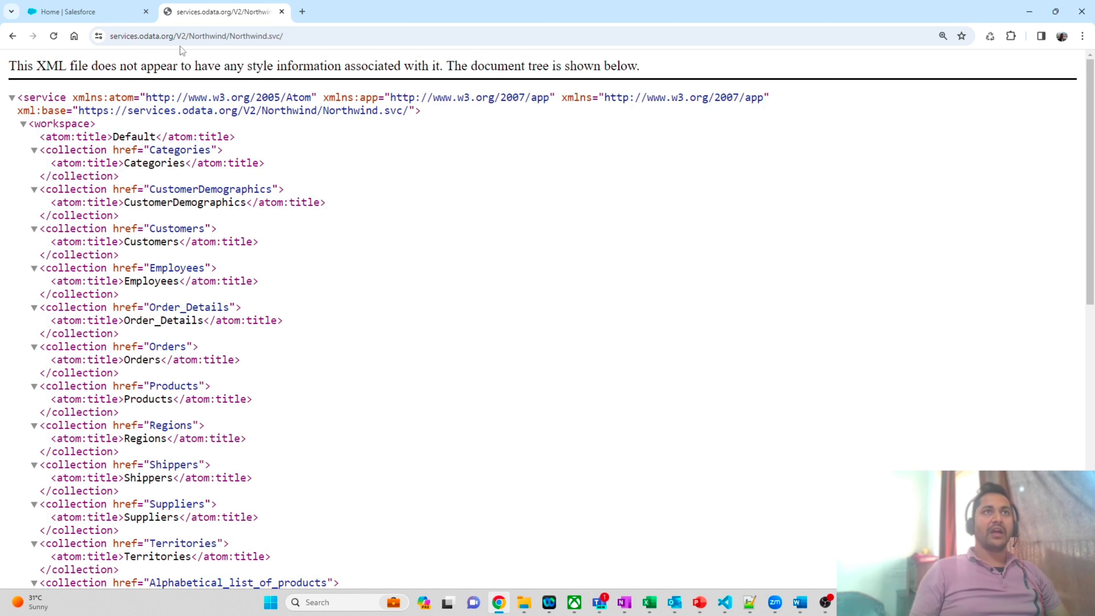
# Review the Northwind OData service document's collections, then go back to Salesforce Setup Home
pyautogui.doubleClick(145, 36)
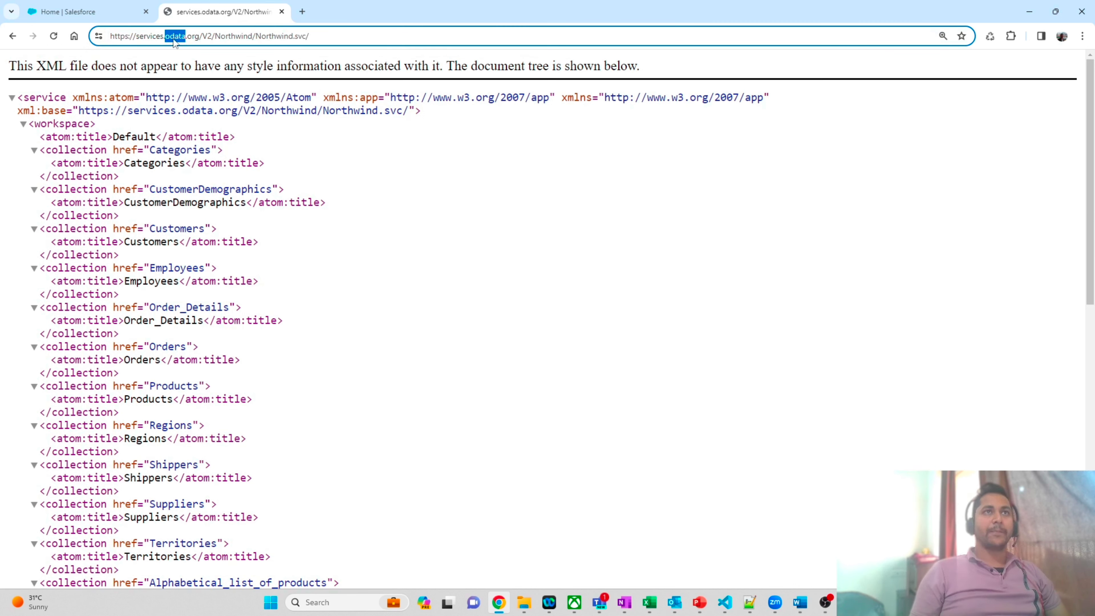
pyautogui.click(431, 220)
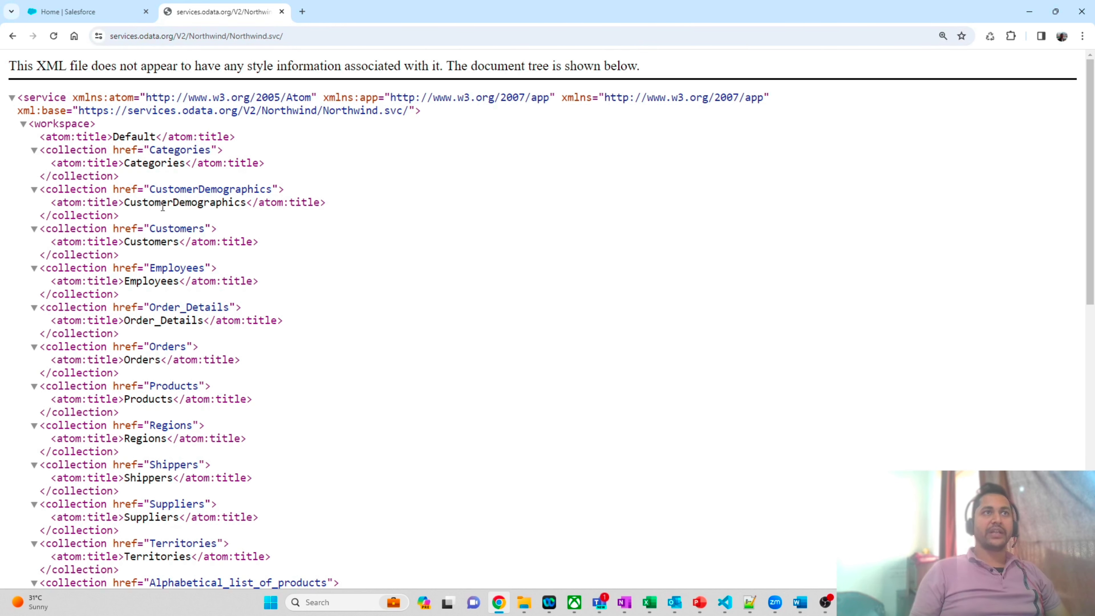
pyautogui.scroll(-1, 145, 186)
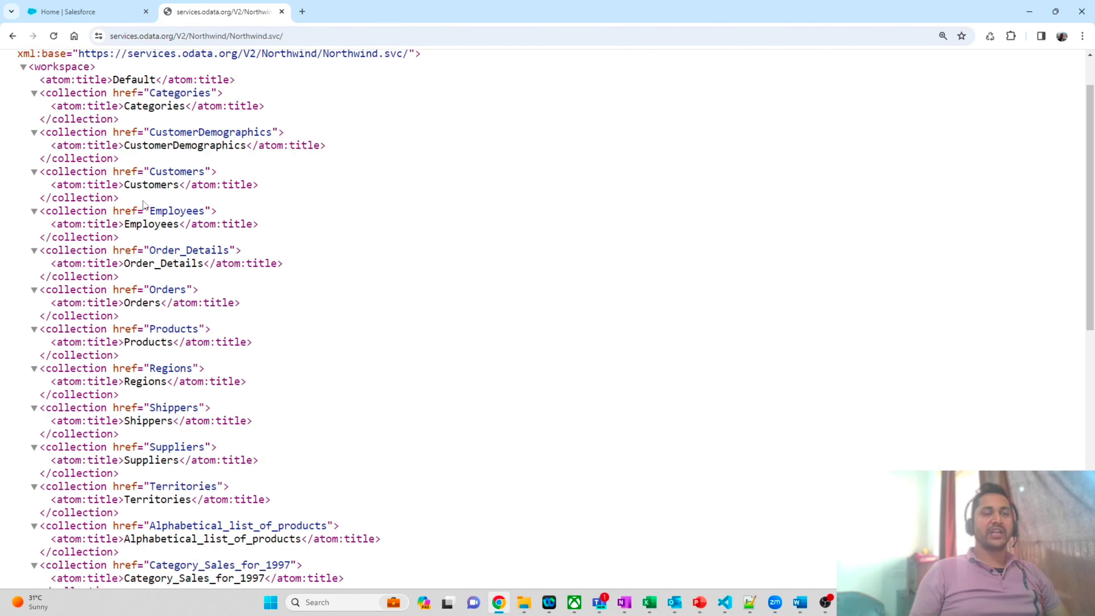
pyautogui.scroll(-2, 135, 296)
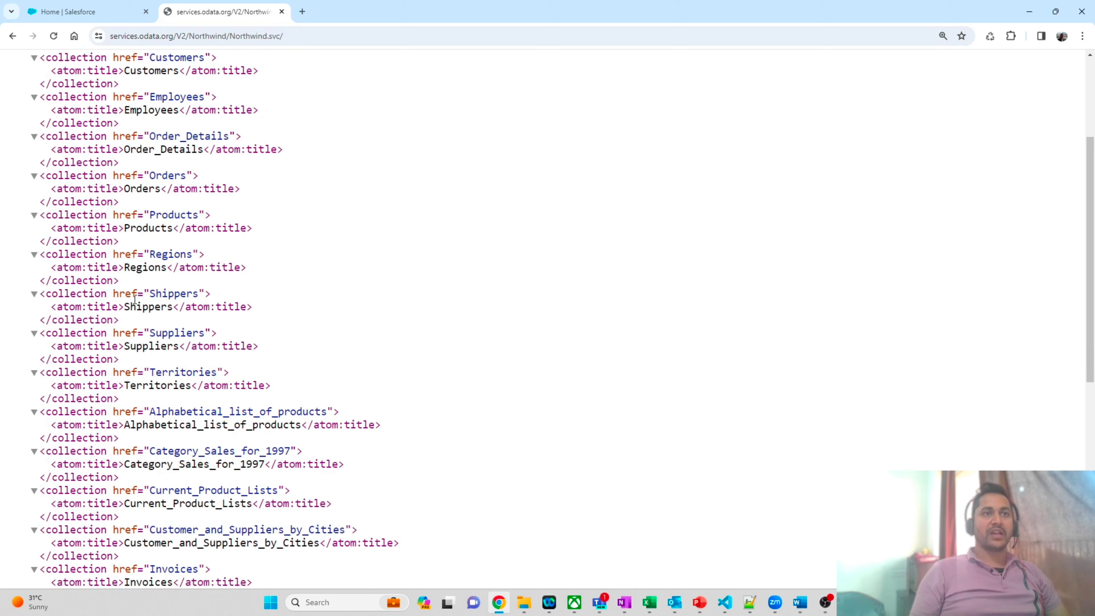
pyautogui.scroll(-5, 135, 299)
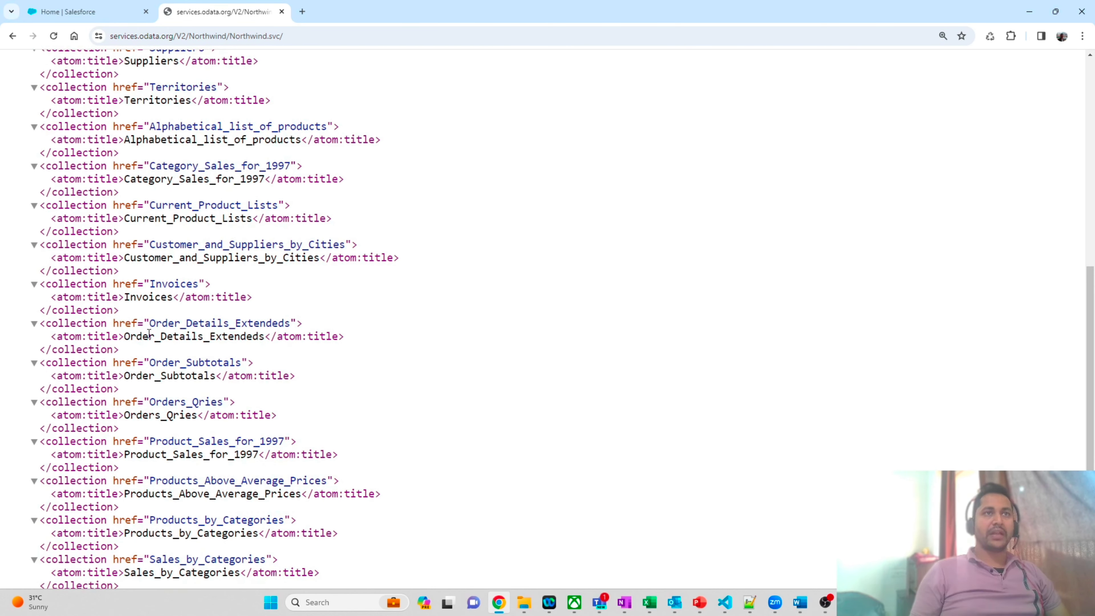
pyautogui.scroll(-3, 149, 334)
pyautogui.scroll(5, 149, 333)
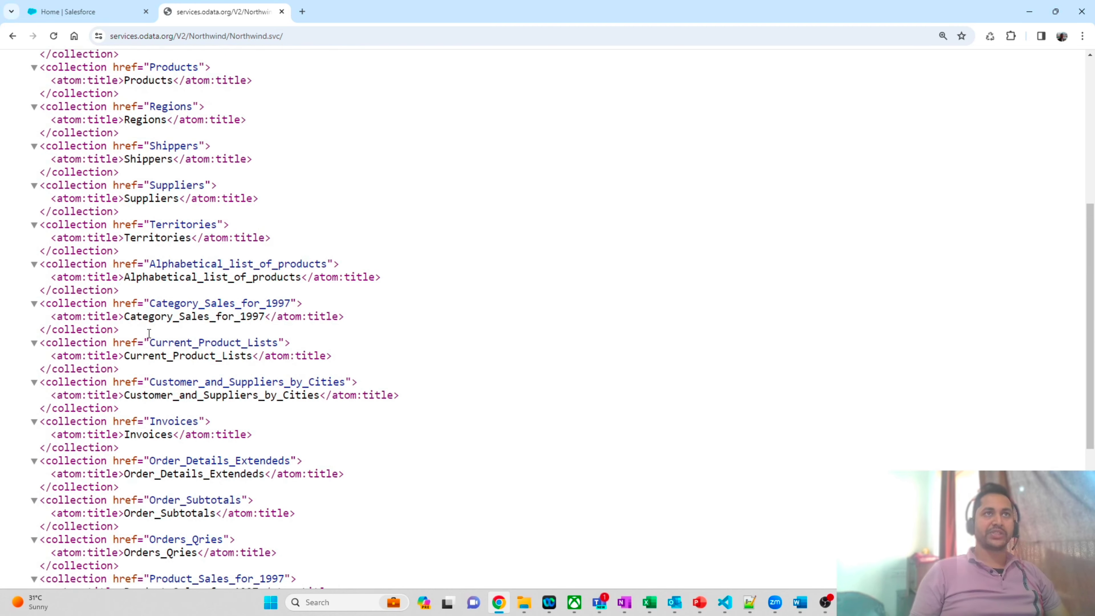
pyautogui.scroll(6, 148, 334)
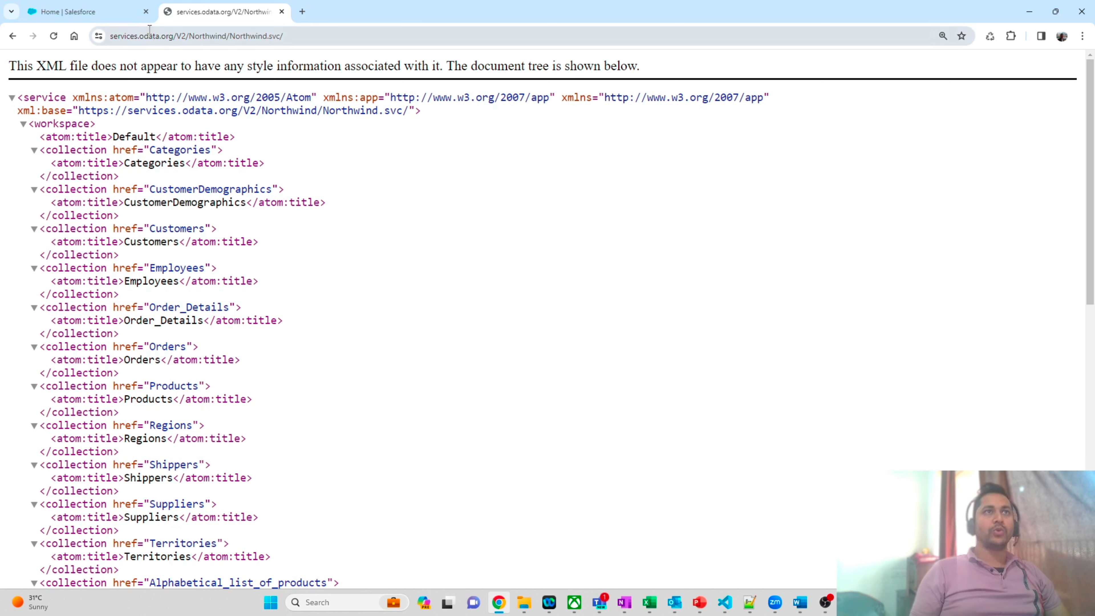
pyautogui.click(104, 6)
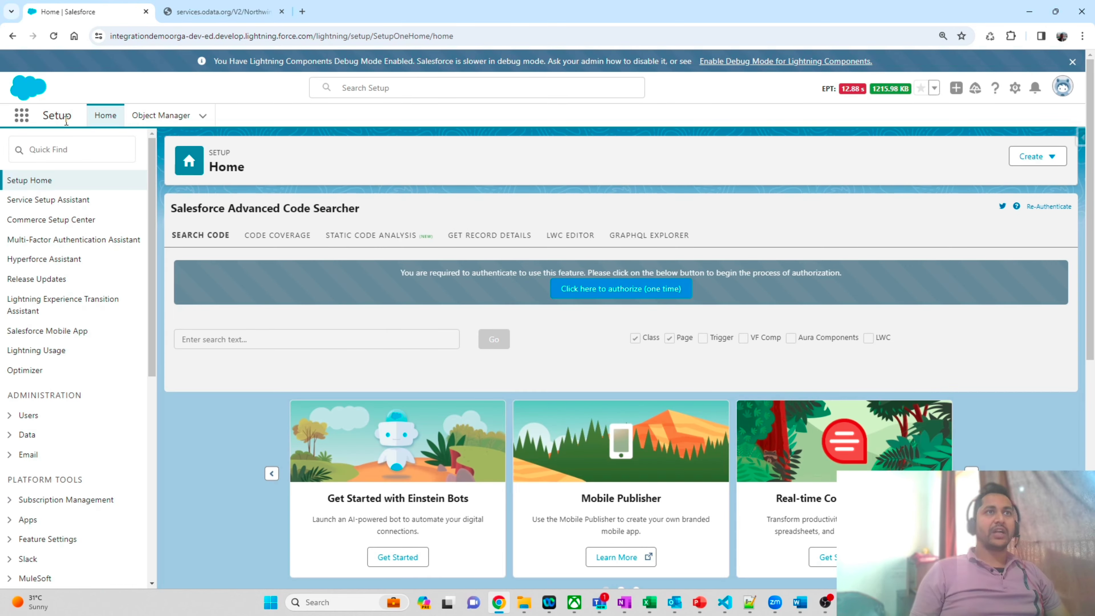
# Open the External Data Sources setup page through a Quick Find search for 'Externa'
pyautogui.click(72, 143)
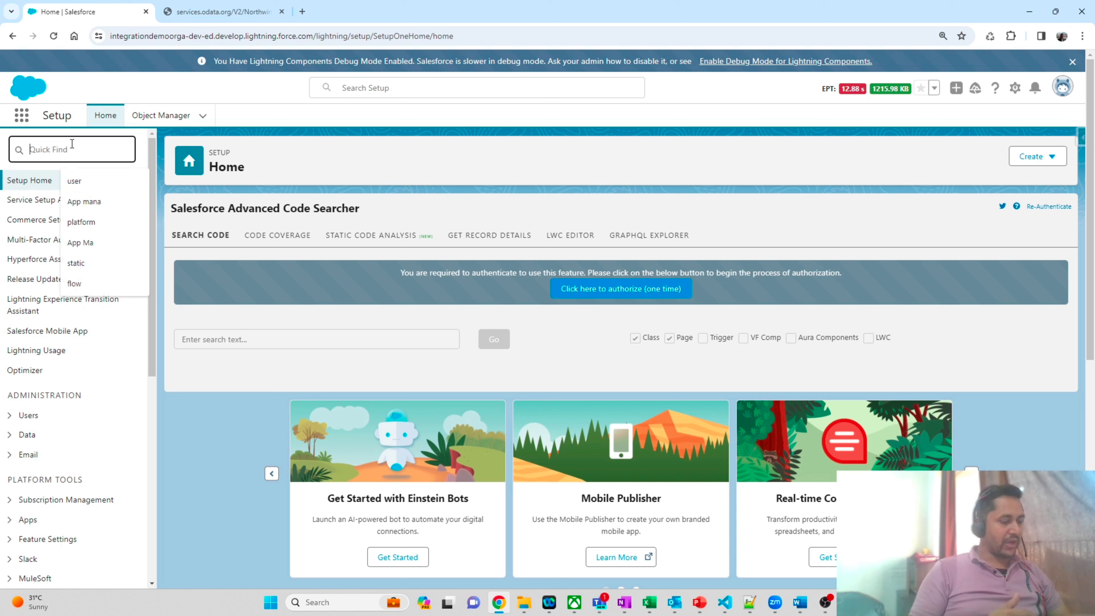
pyautogui.write('E')
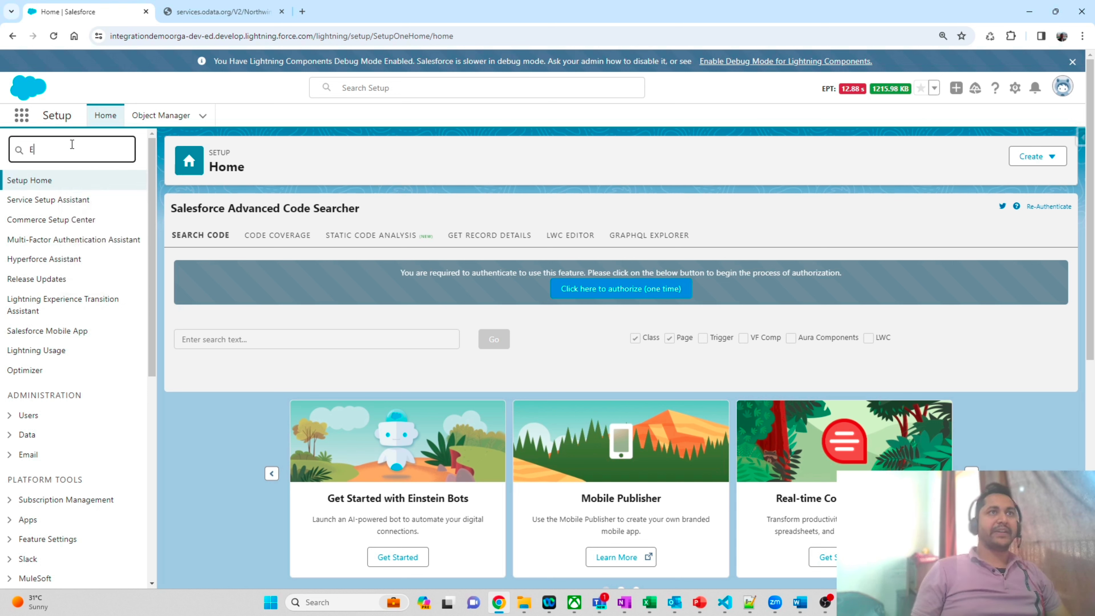
pyautogui.write('xterna')
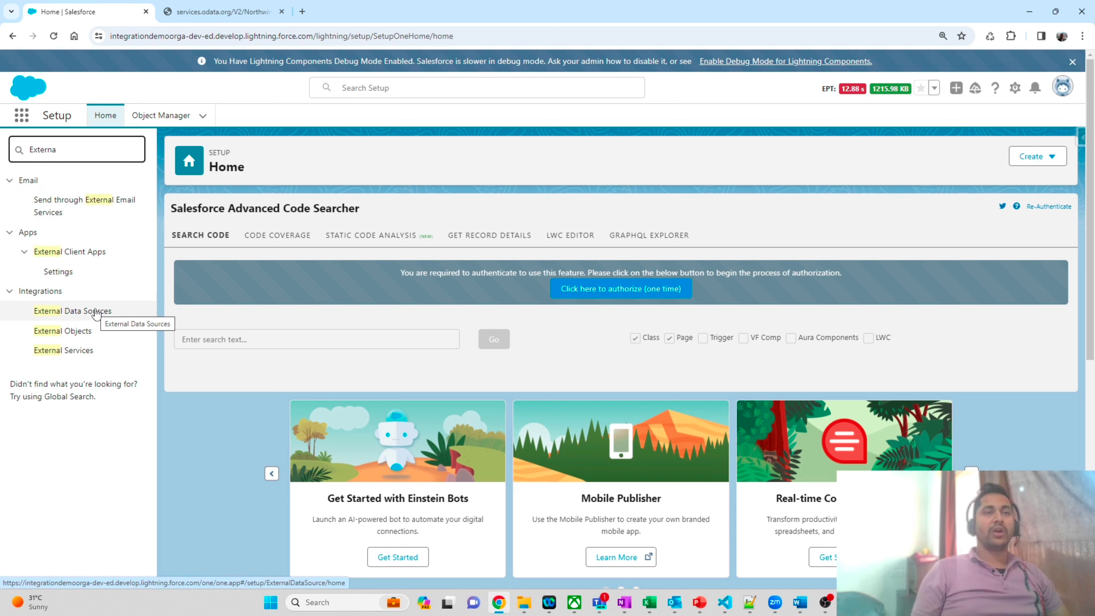
pyautogui.click(96, 311)
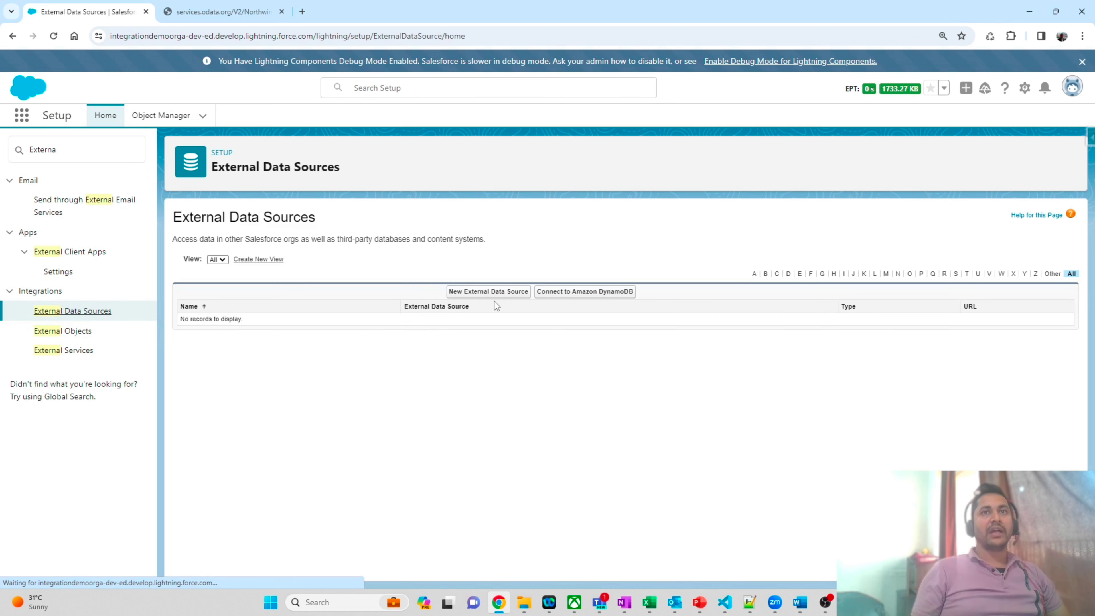
# Start a new external data source and select the Northwind service address for copying
pyautogui.click(500, 297)
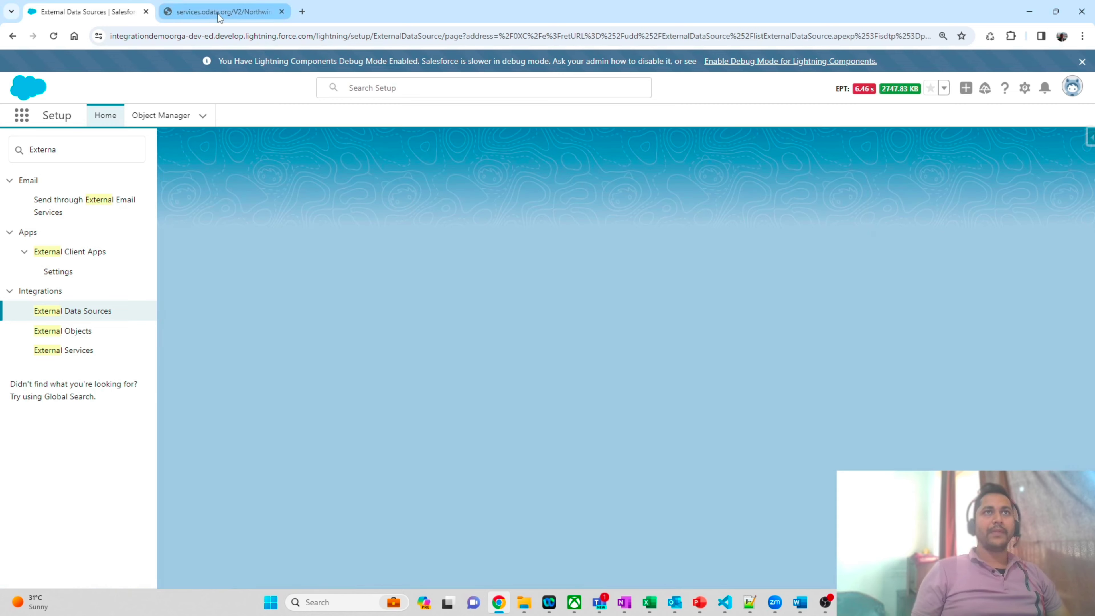
pyautogui.click(220, 12)
pyautogui.click(220, 34)
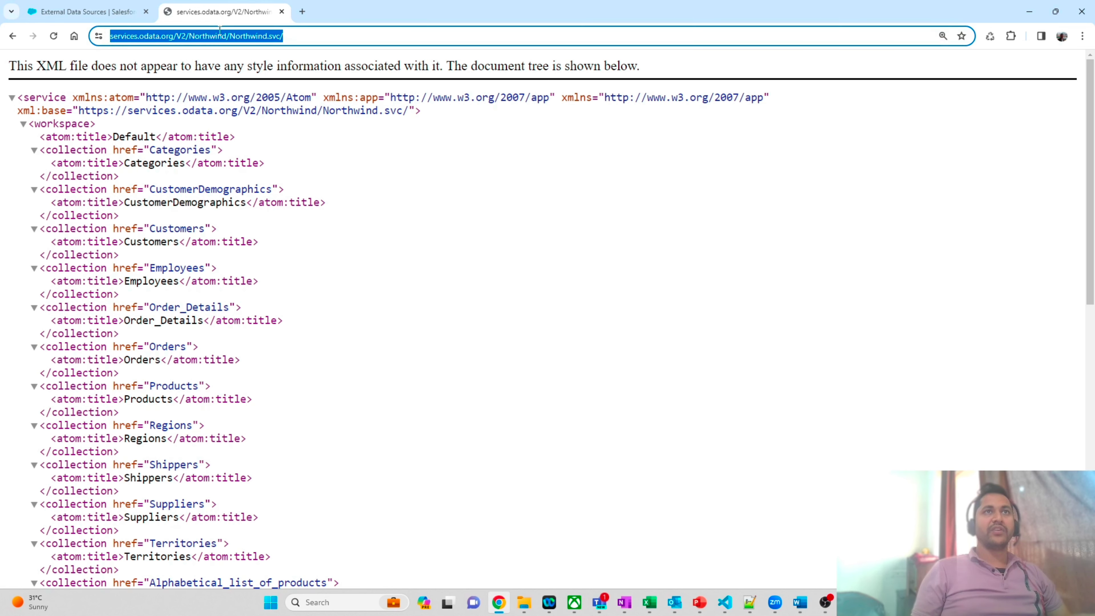
# Enter NorthWind as the data source and Name, with type Salesforce Connect: OData 2.0
pyautogui.click(86, 12)
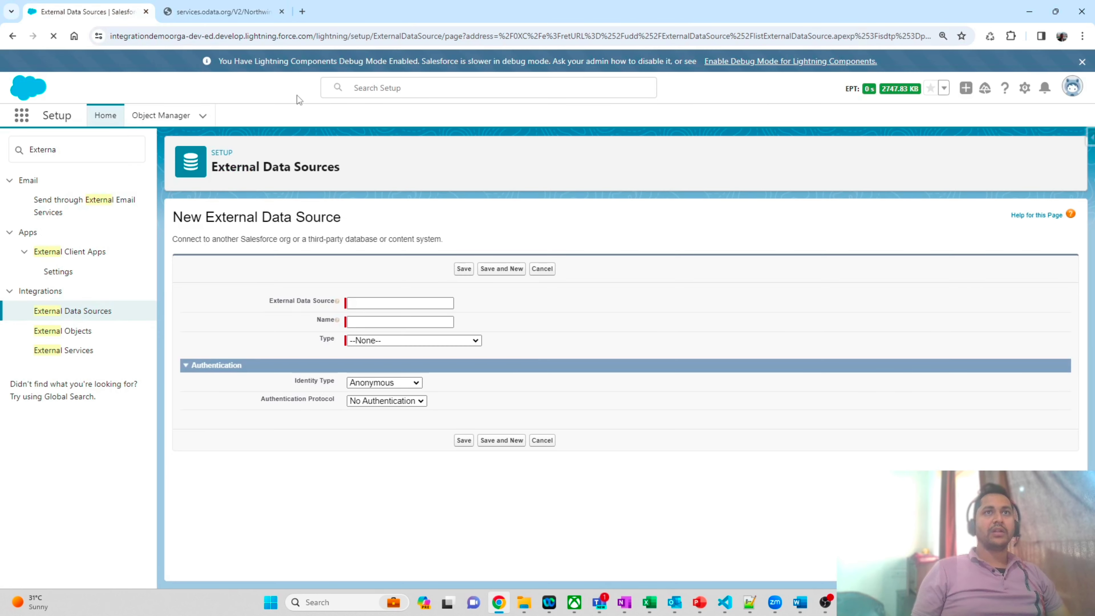
pyautogui.click(379, 304)
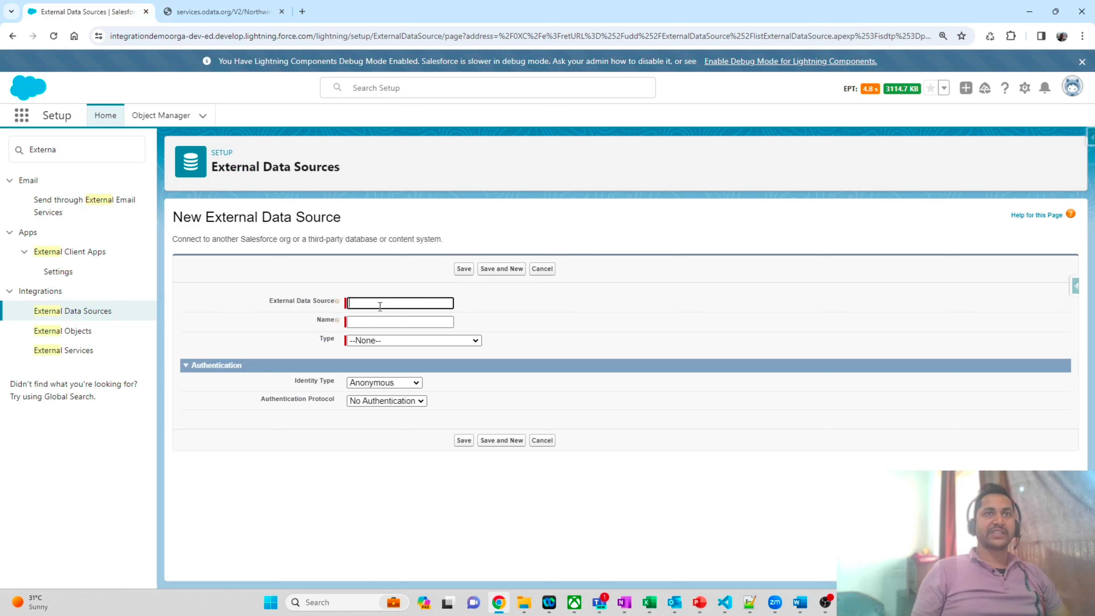
pyautogui.click(382, 302)
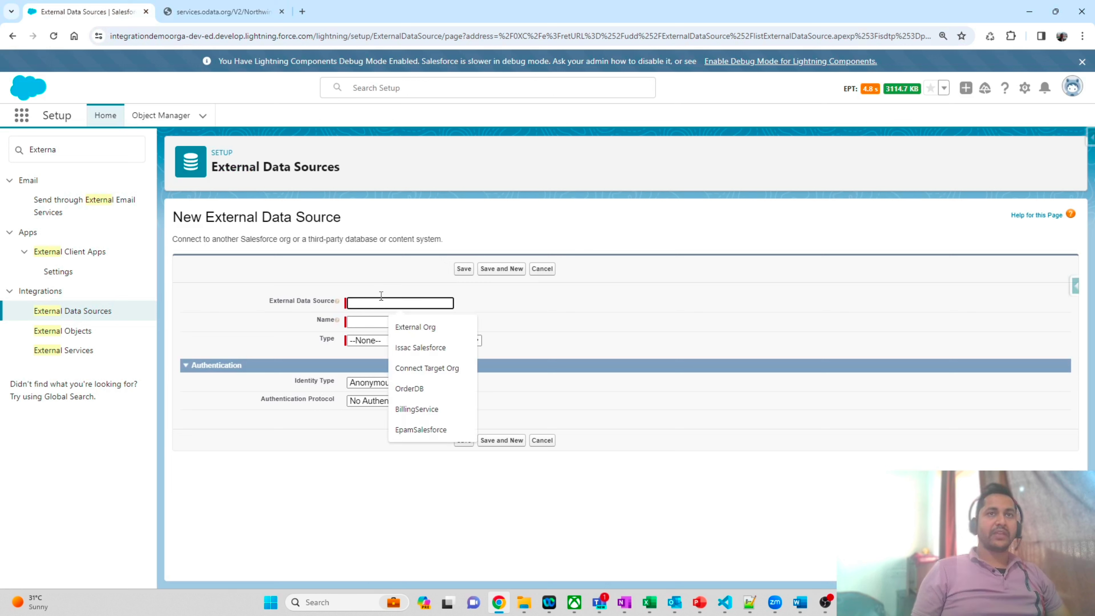
pyautogui.click(223, 12)
pyautogui.hotkey('ctrl', 'c')
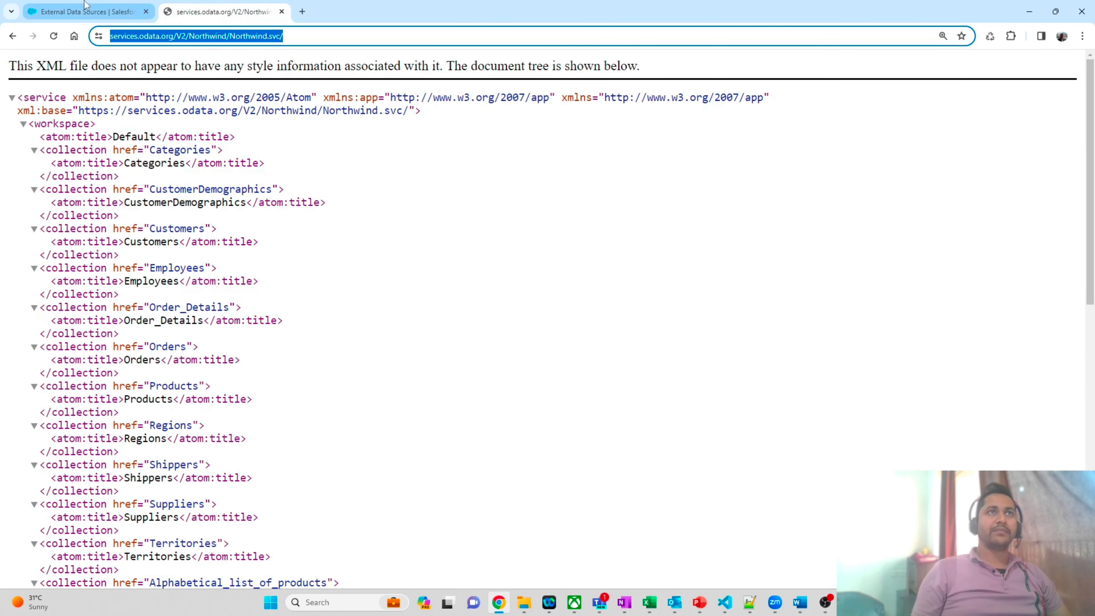
pyautogui.click(87, 12)
pyautogui.write('No')
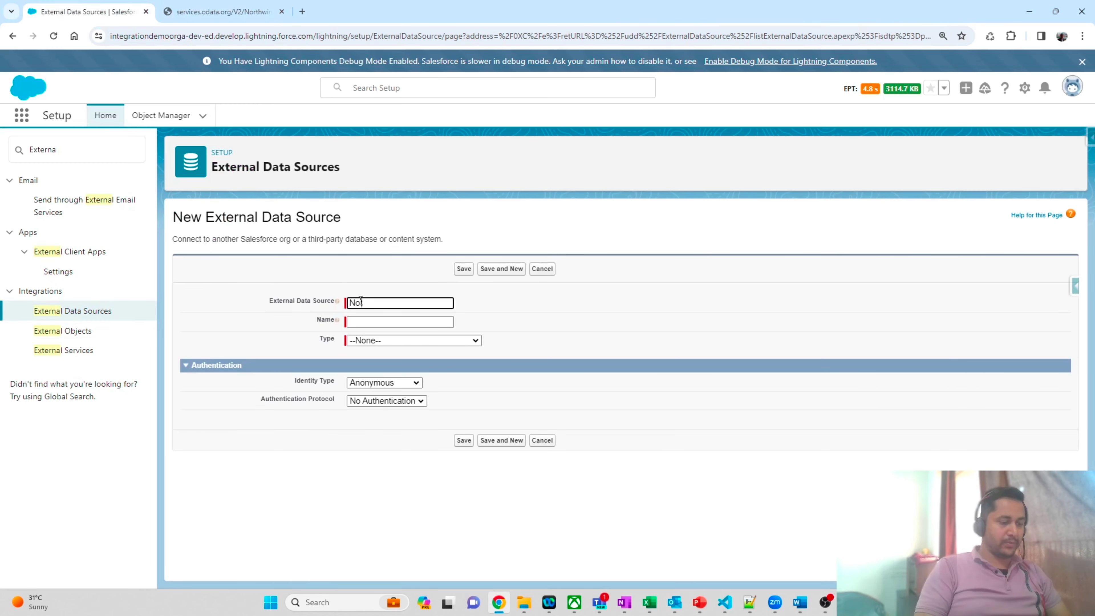
pyautogui.write('rthWind')
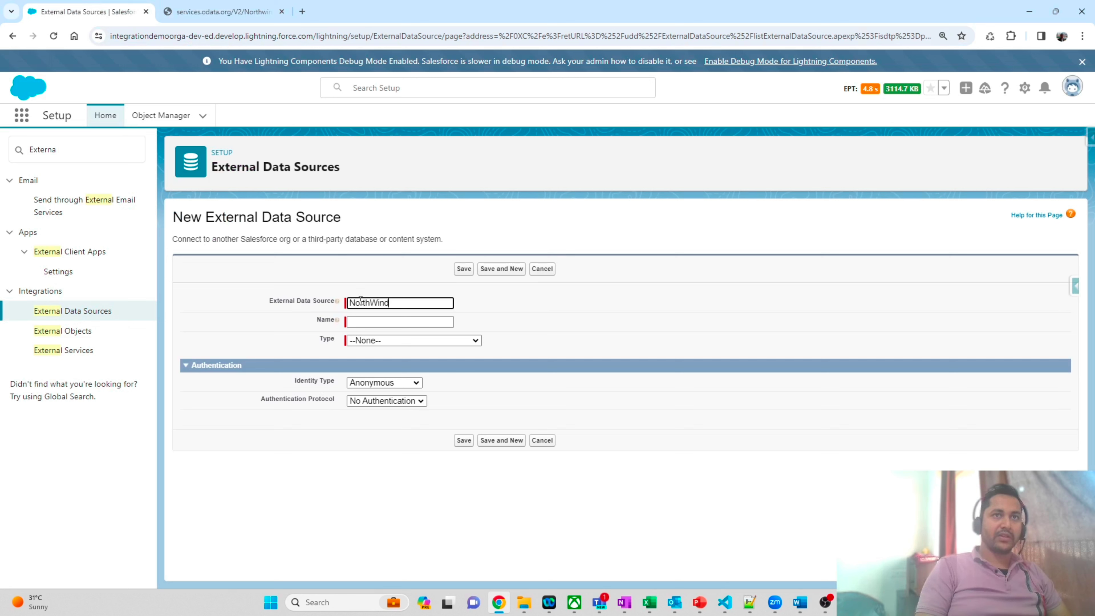
pyautogui.press('Tab')
pyautogui.press('Tab')
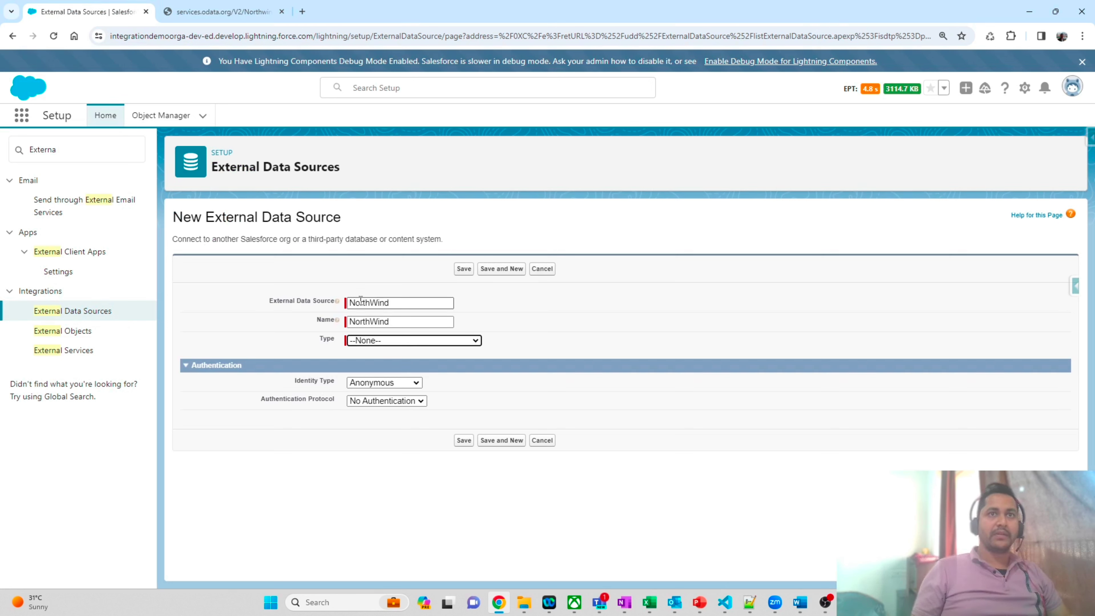
pyautogui.click(423, 343)
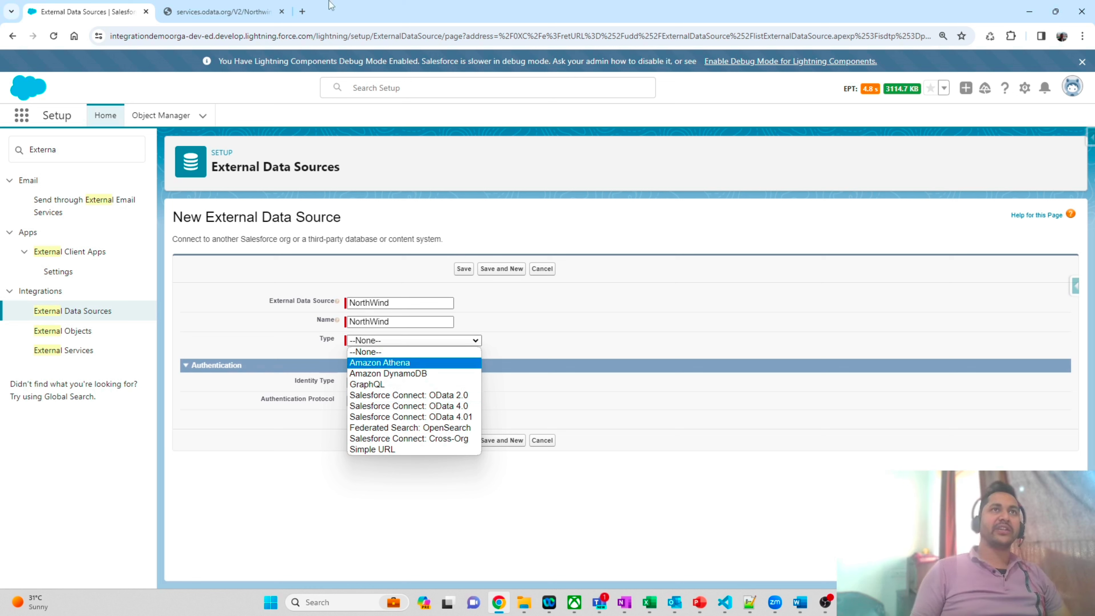
pyautogui.click(443, 396)
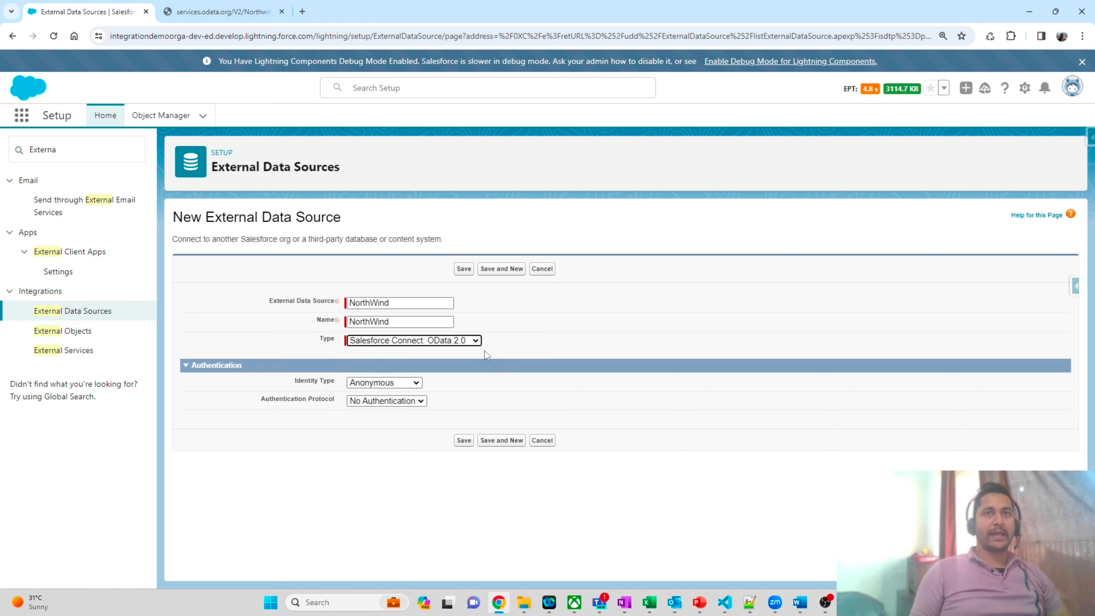
# Paste the Northwind.svc URL, set Format to JSON, and save the NorthWind data source
pyautogui.scroll(-2, 422, 376)
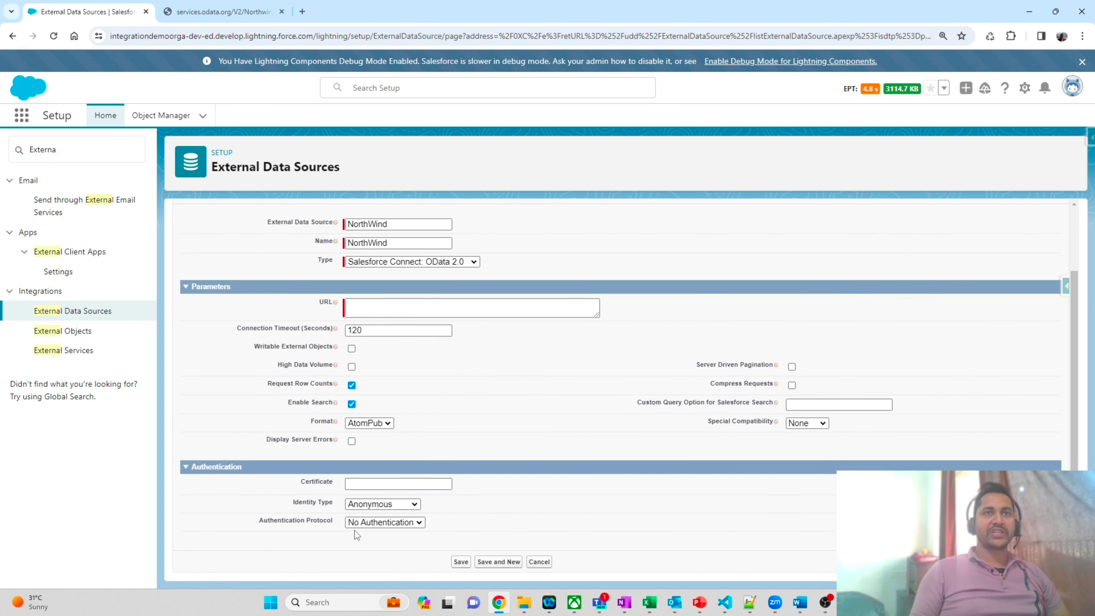
pyautogui.click(366, 306)
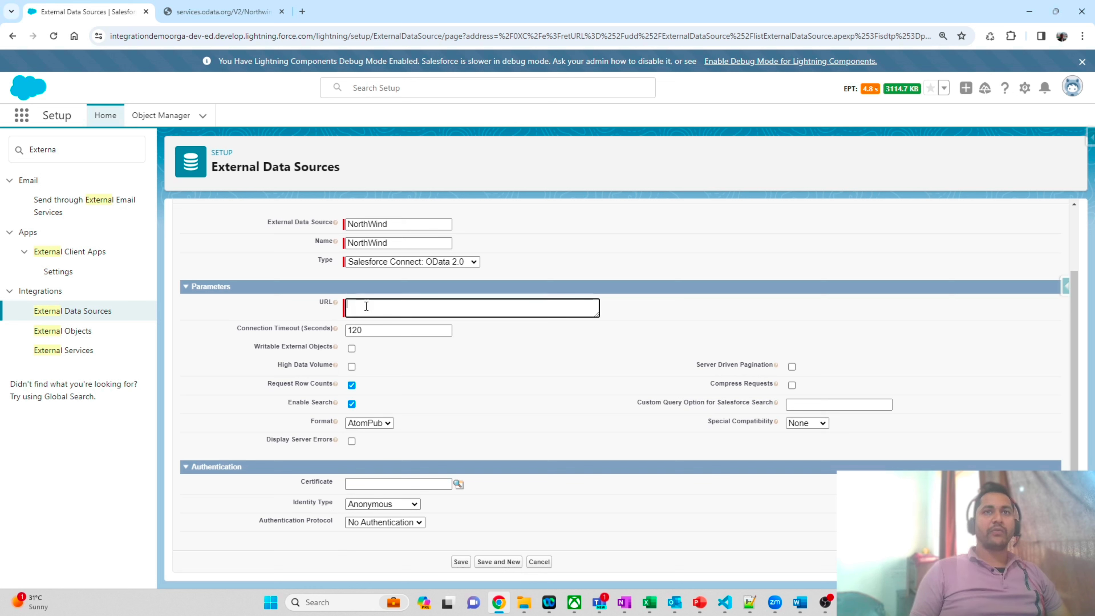
pyautogui.hotkey('ctrl', 'v')
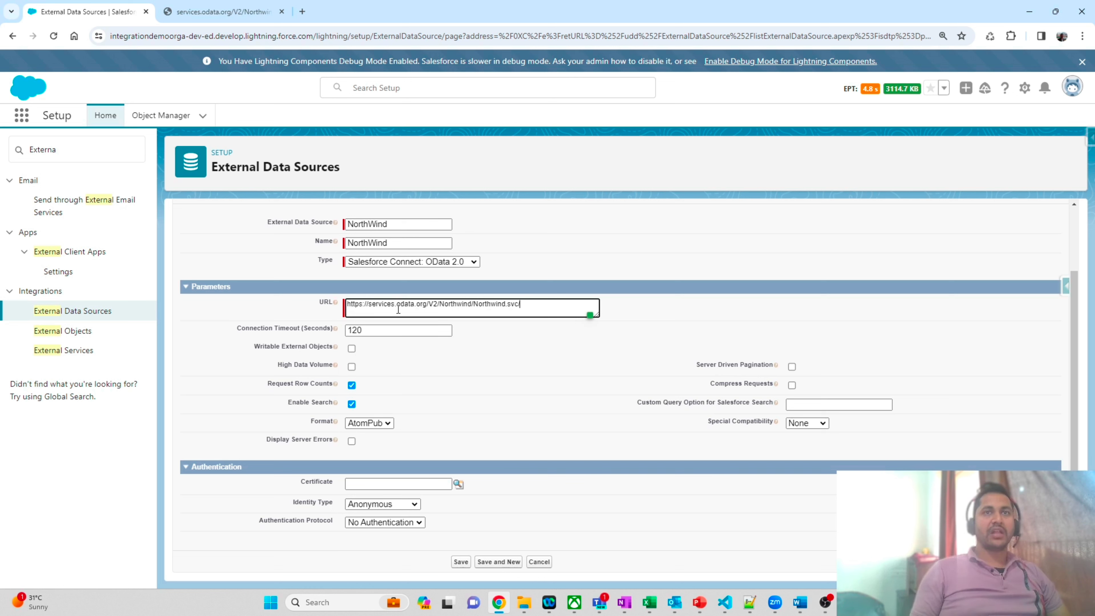
pyautogui.click(359, 424)
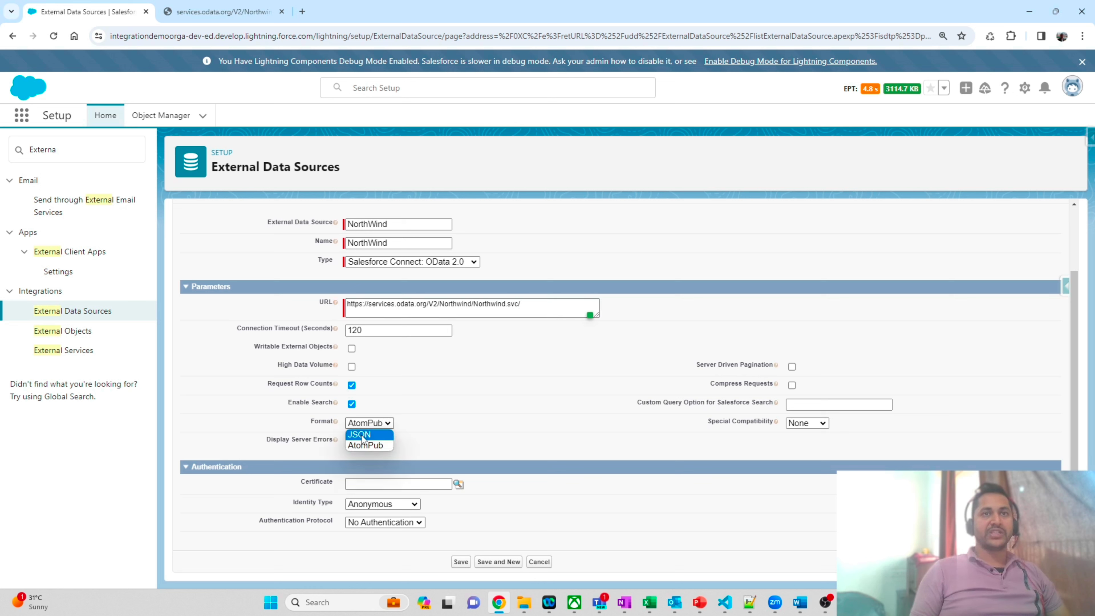
pyautogui.click(363, 435)
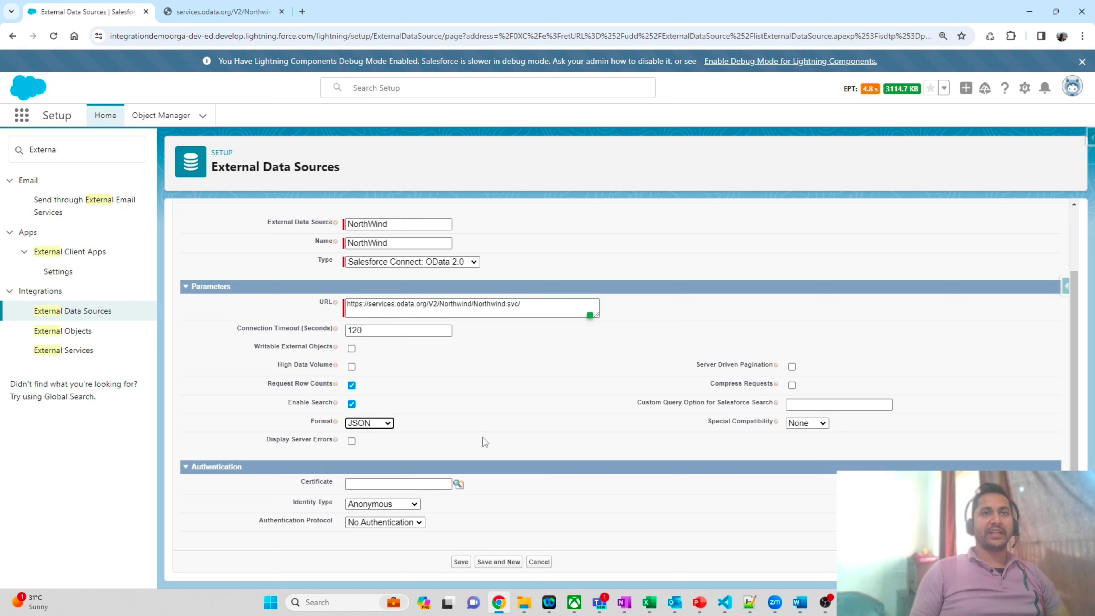
pyautogui.click(462, 562)
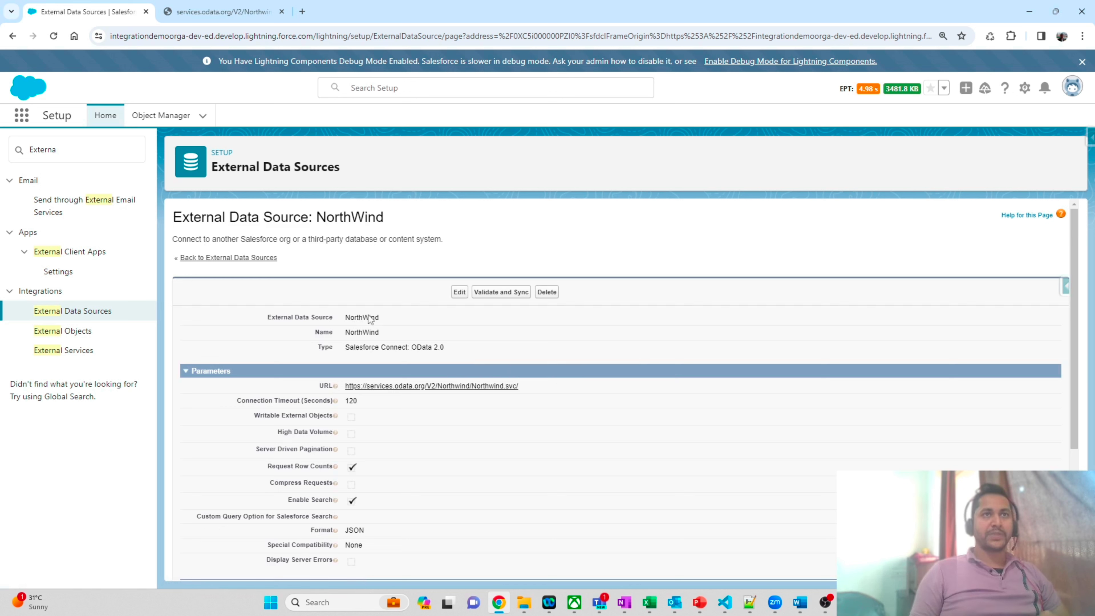
# Validate and sync the NorthWind data source to list its available tables
pyautogui.moveTo(319, 217); pyautogui.dragTo(395, 217)
pyautogui.click(396, 217)
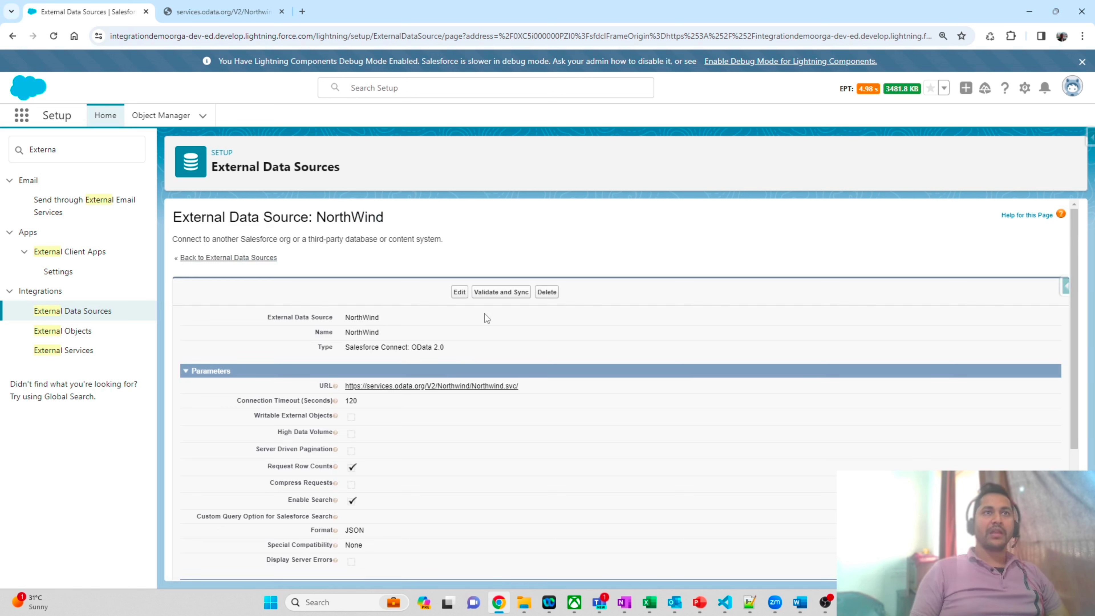
pyautogui.click(497, 294)
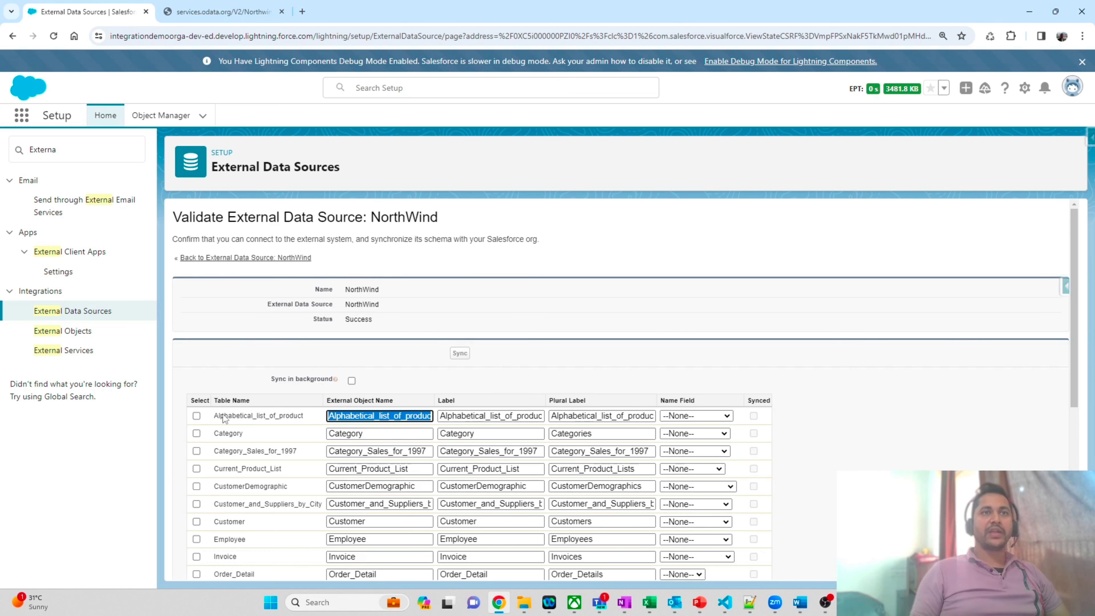
pyautogui.scroll(-1, 224, 418)
pyautogui.click(208, 13)
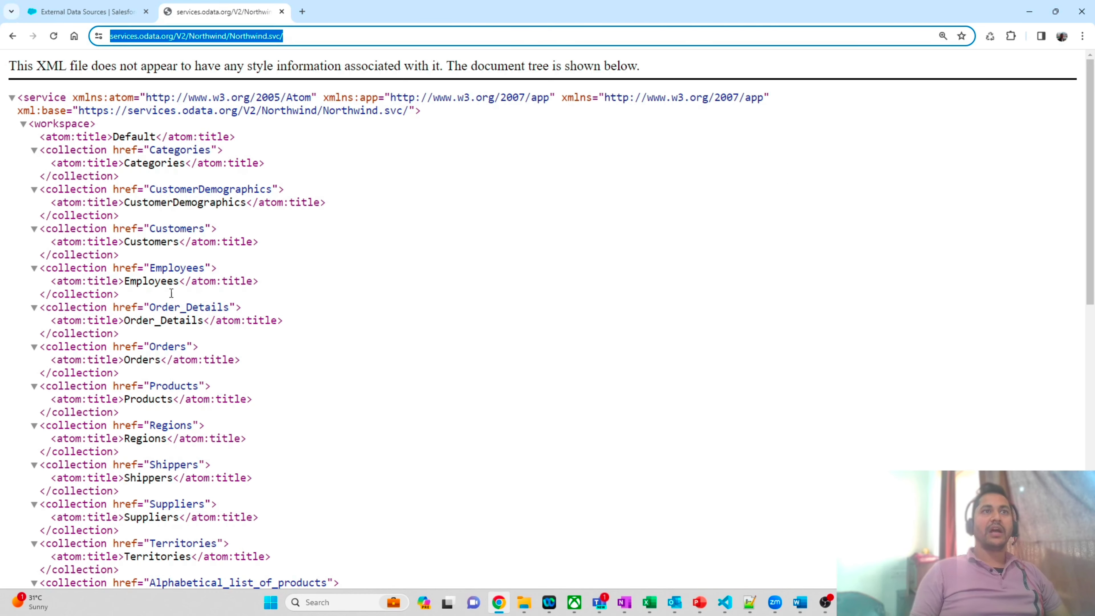
pyautogui.scroll(-10, 171, 294)
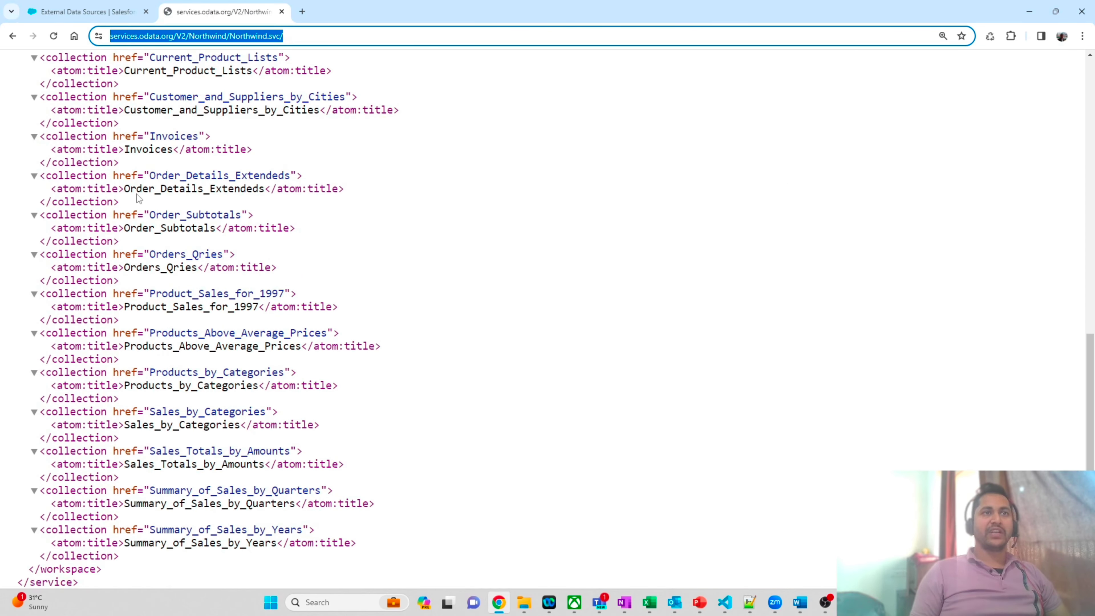
pyautogui.click(55, 10)
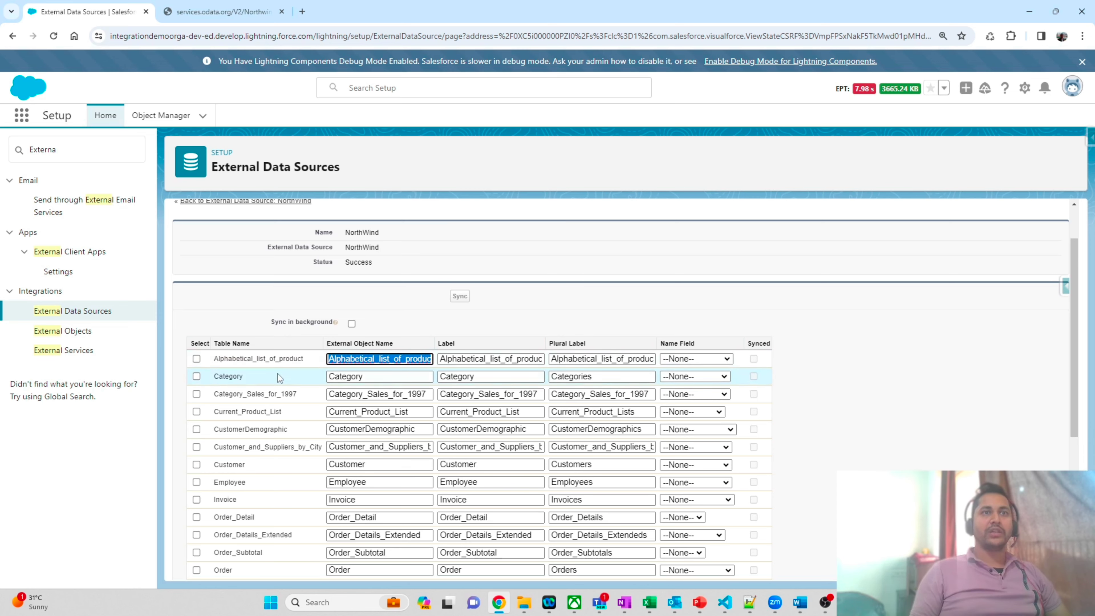
pyautogui.scroll(-1, 242, 414)
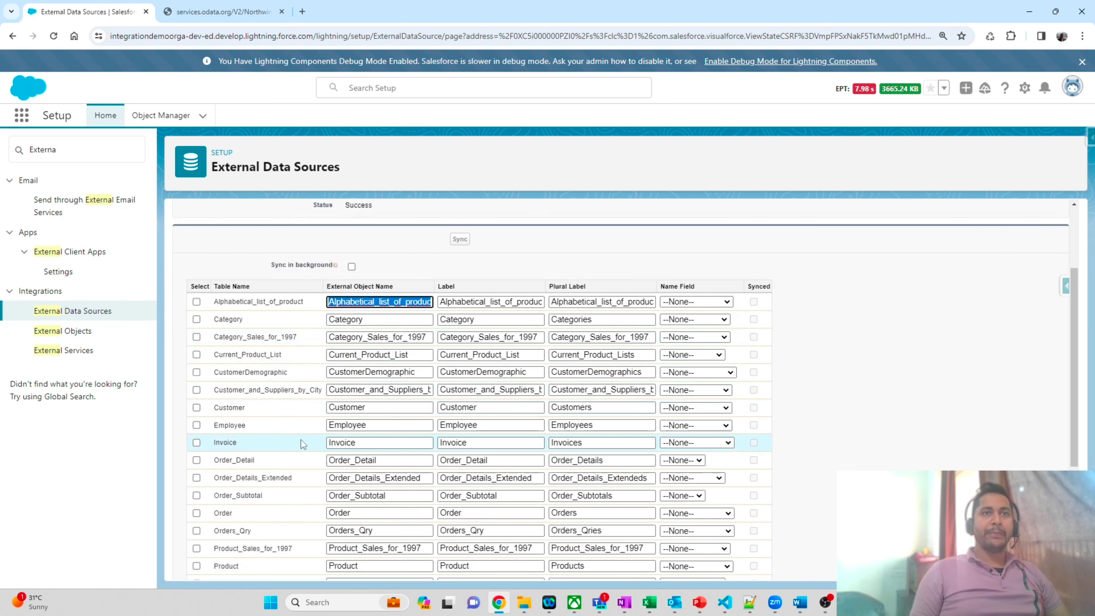
# Select Order and Order_Detail, prefixing Order_Detail's name, label and plural label with External_
pyautogui.click(197, 513)
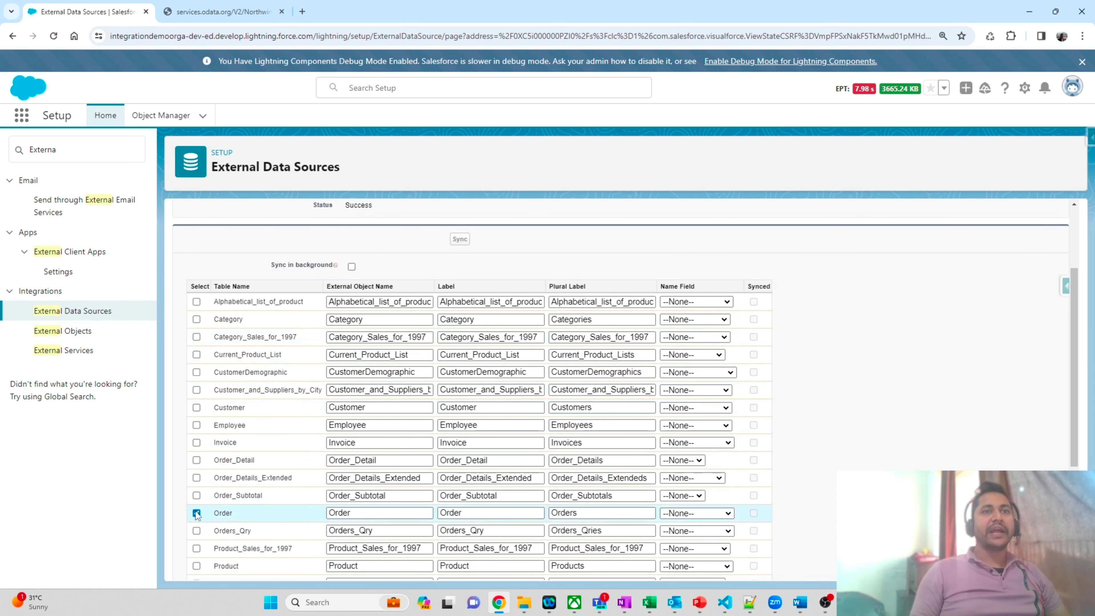
pyautogui.click(197, 461)
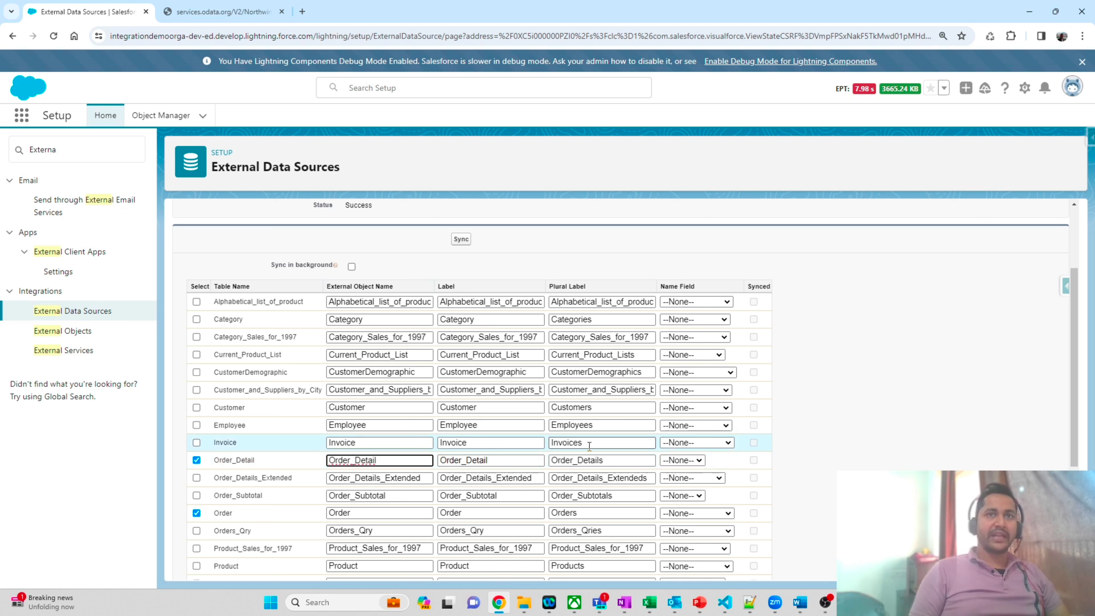
pyautogui.write('Externa')
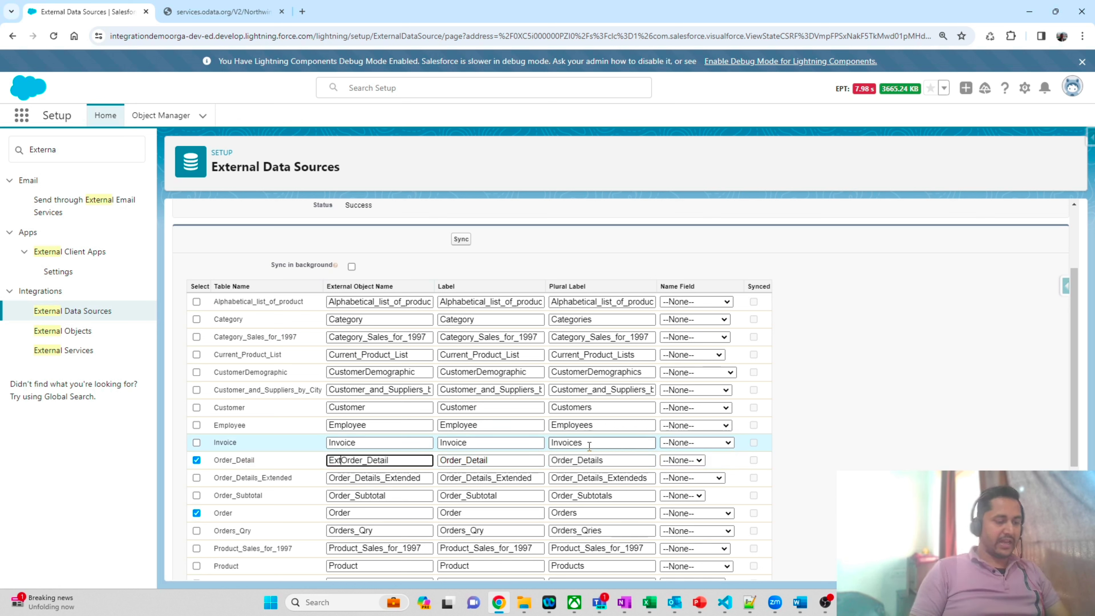
pyautogui.write('l')
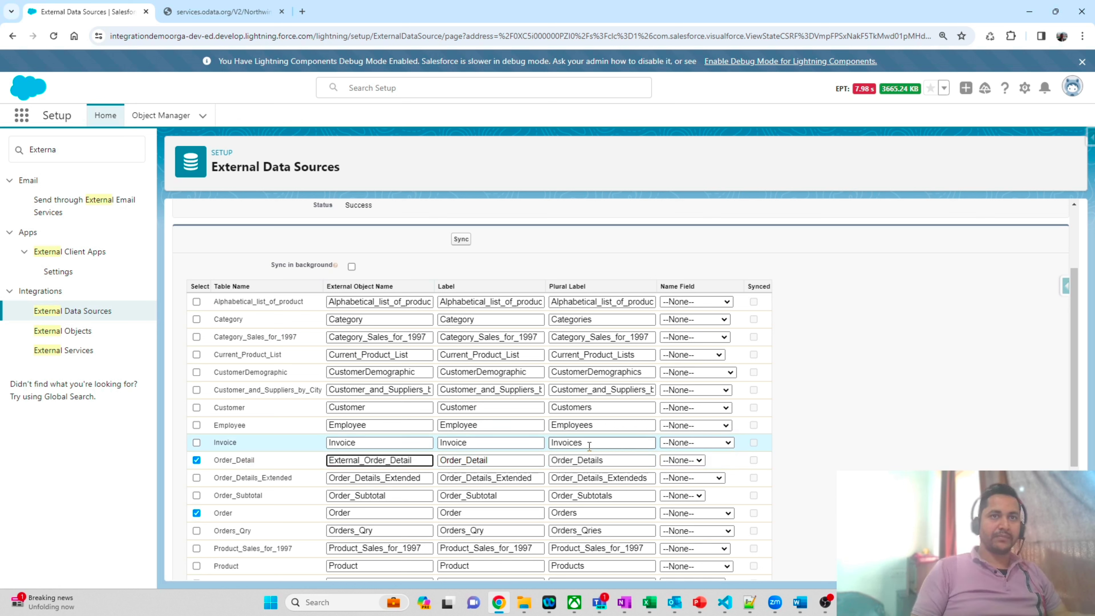
pyautogui.hotkey('shift', 'Home')
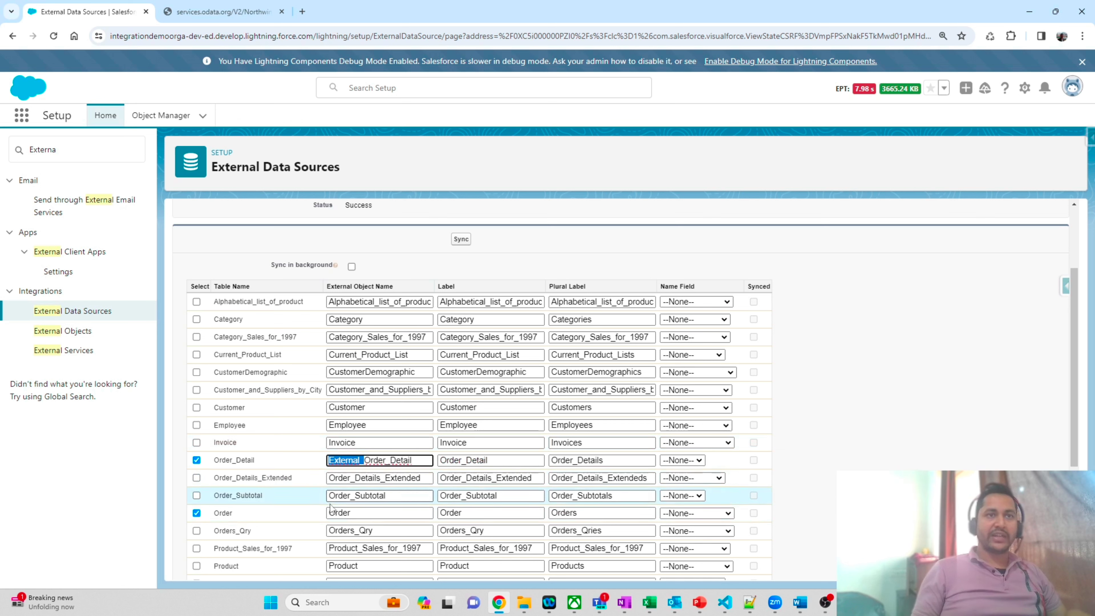
pyautogui.click(441, 461)
pyautogui.write('External_')
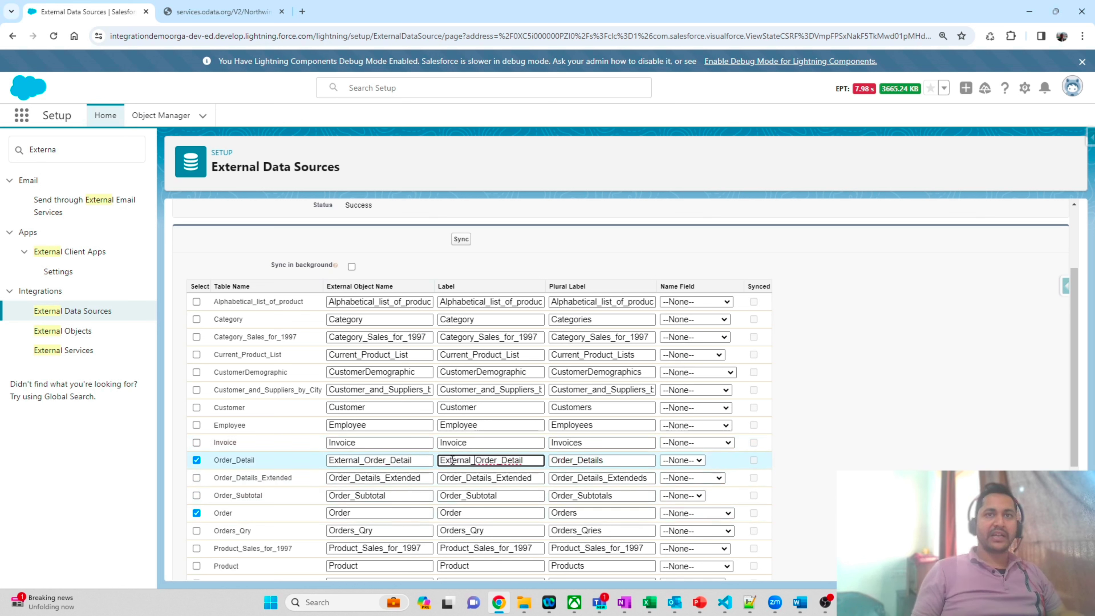
pyautogui.click(580, 459)
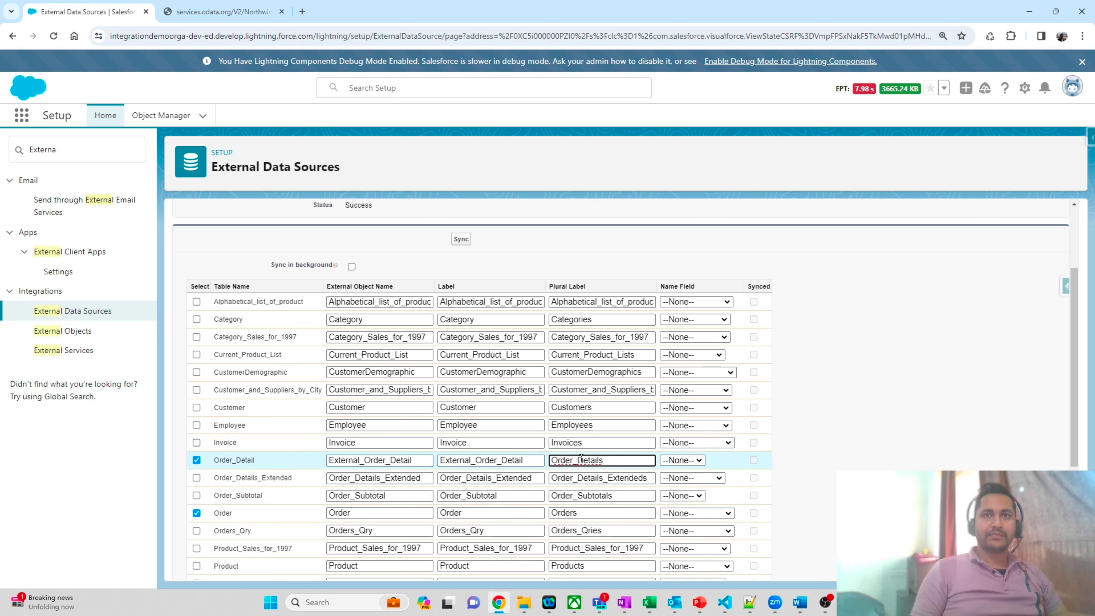
pyautogui.write('External_')
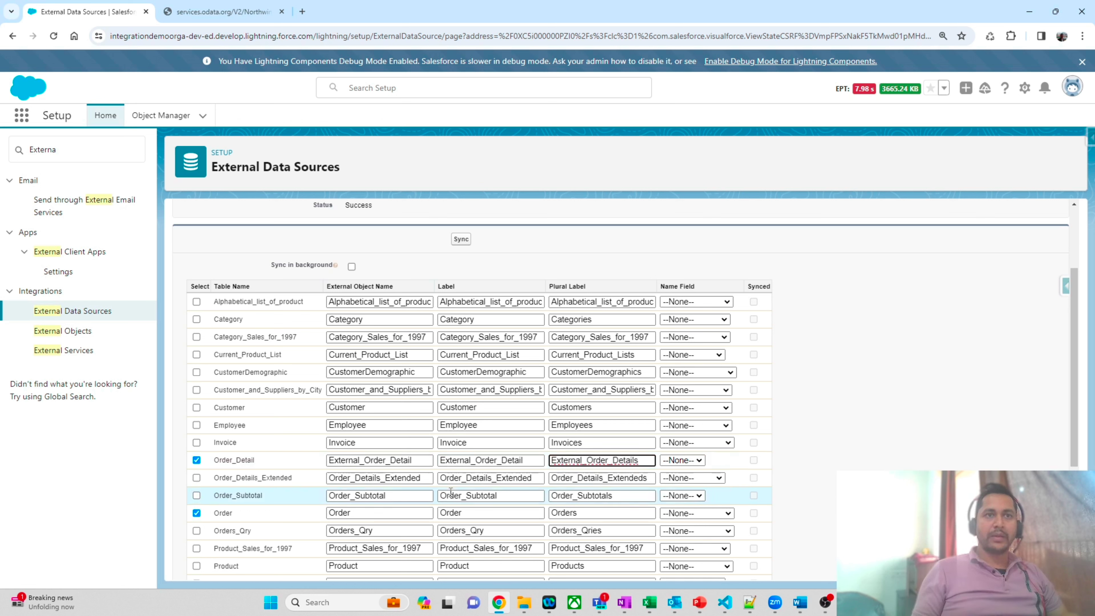
# Prefix the Order object name, label and plural label with External_
pyautogui.click(330, 515)
pyautogui.write('External_')
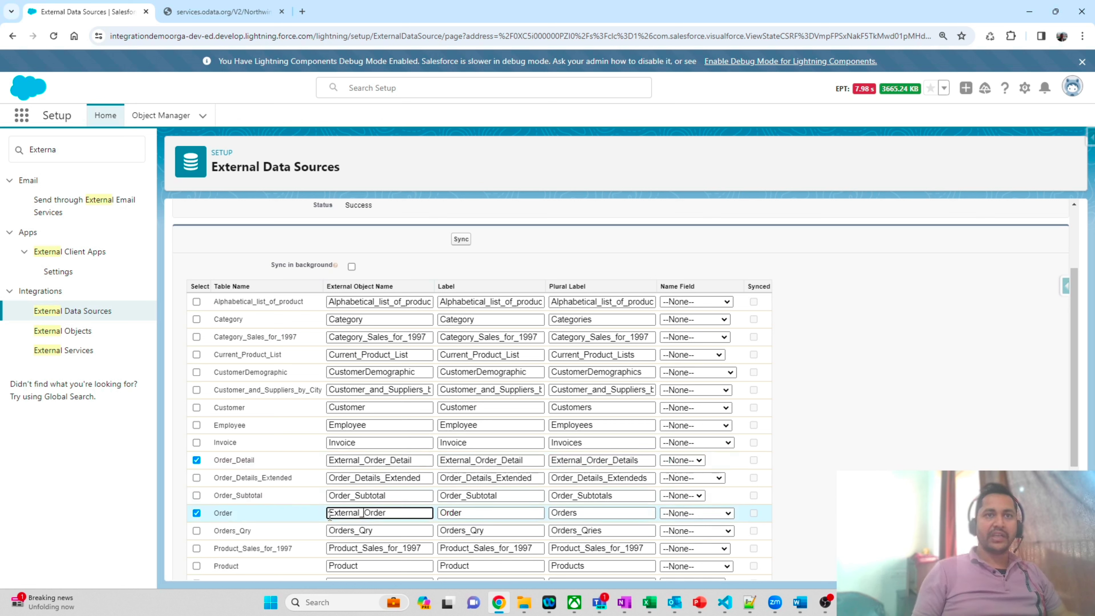
pyautogui.click(444, 515)
pyautogui.write('External_')
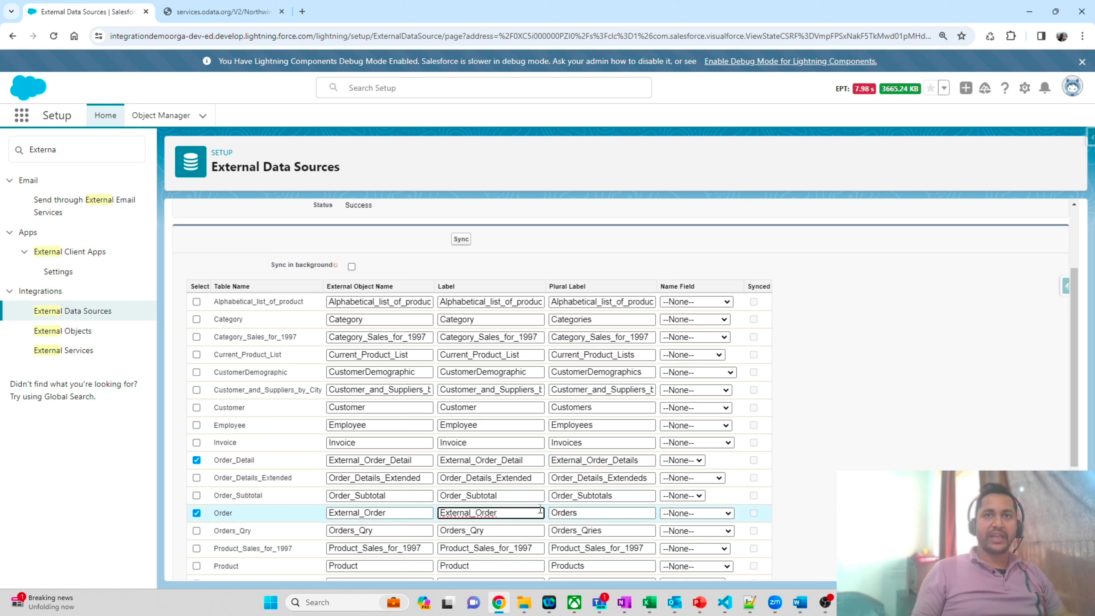
pyautogui.click(553, 515)
pyautogui.write('External_')
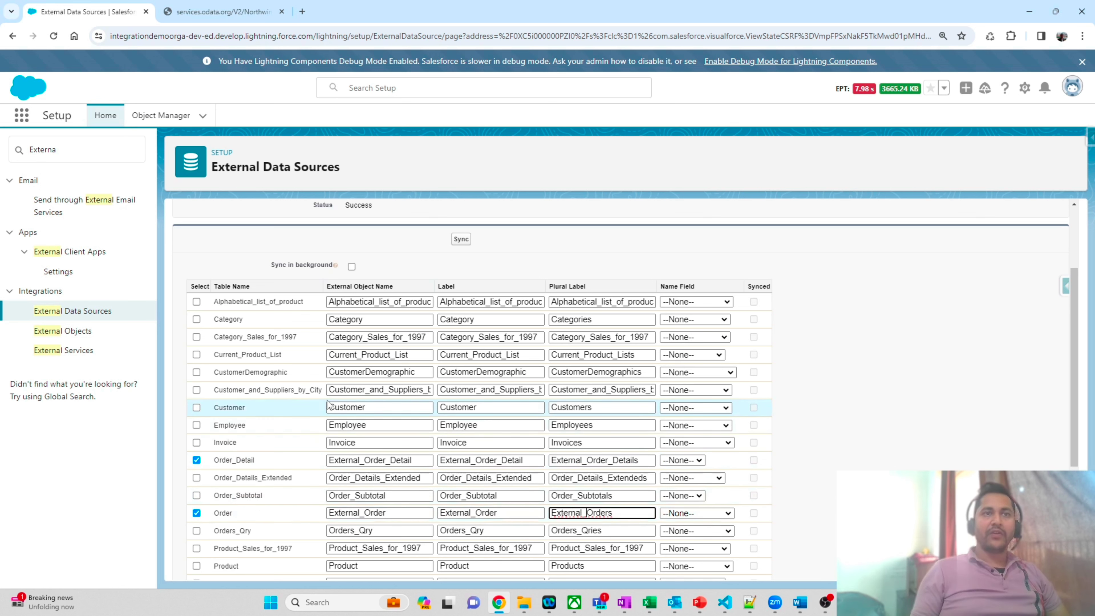
# Select Customer and prefix its object name, label and plural label with External_
pyautogui.click(197, 407)
pyautogui.click(328, 407)
pyautogui.write('External_')
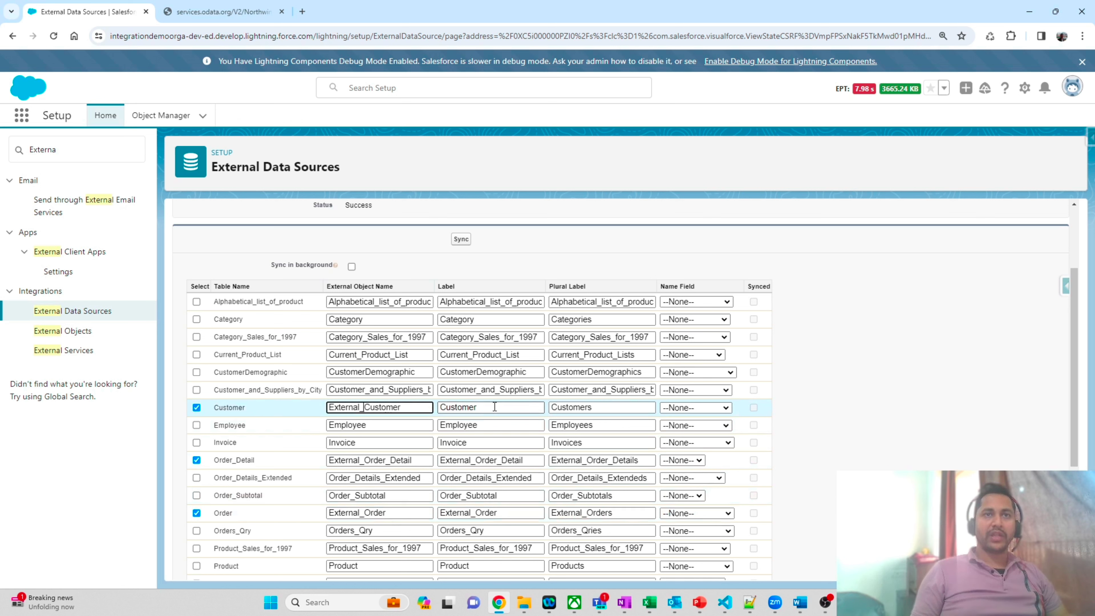
pyautogui.click(443, 407)
pyautogui.write('External_')
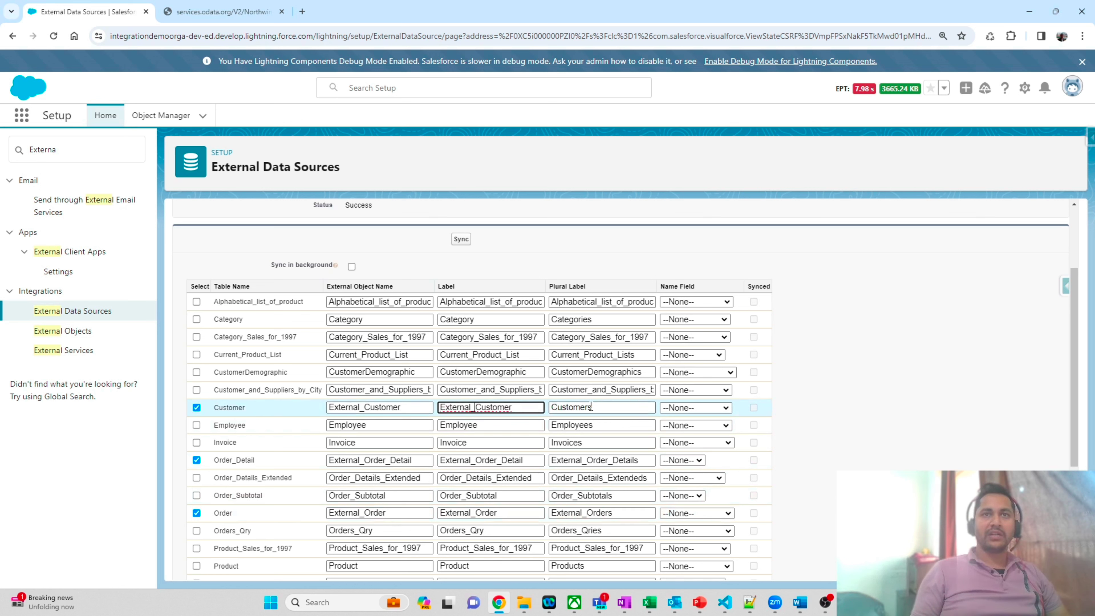
pyautogui.click(554, 407)
pyautogui.write('External_')
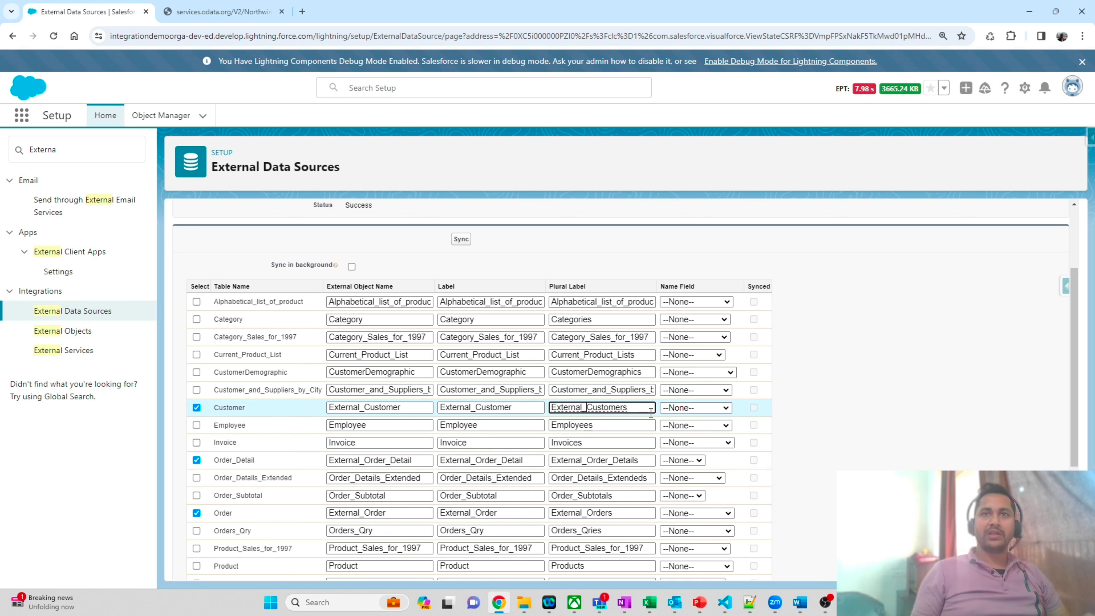
pyautogui.click(868, 421)
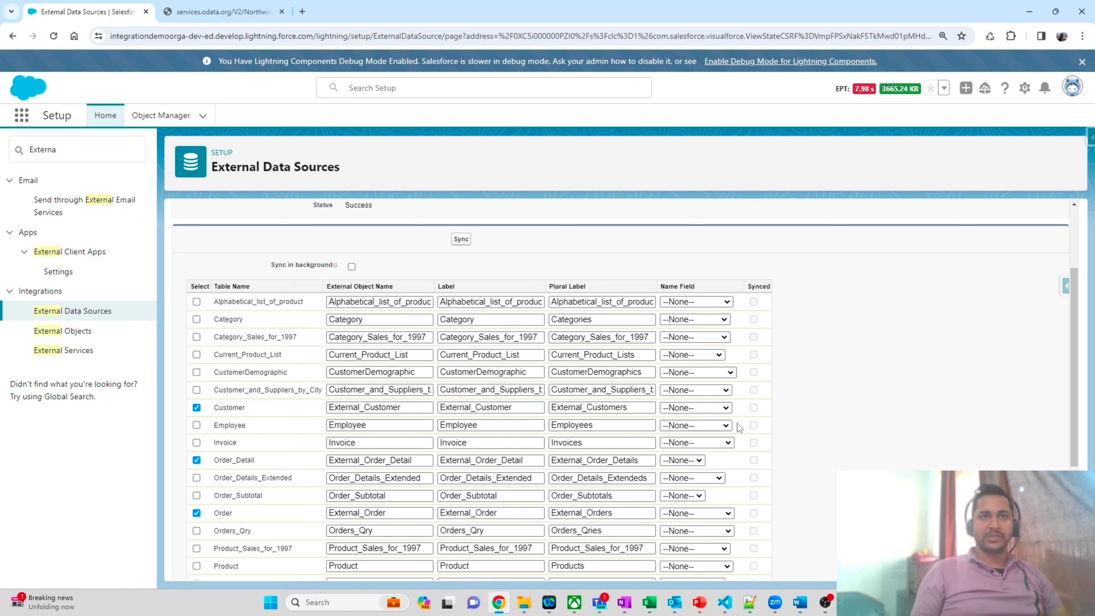
# Select Product and prefix its object name, label and plural label with External_
pyautogui.scroll(-3, 212, 469)
pyautogui.scroll(-1, 212, 468)
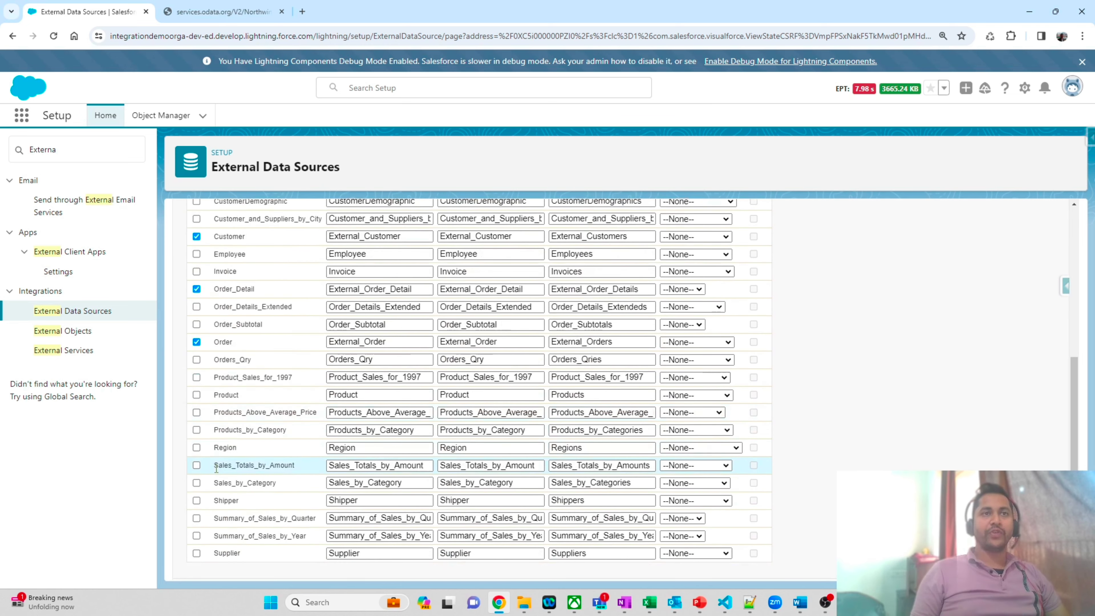
pyautogui.click(196, 394)
pyautogui.click(329, 394)
pyautogui.write('External_')
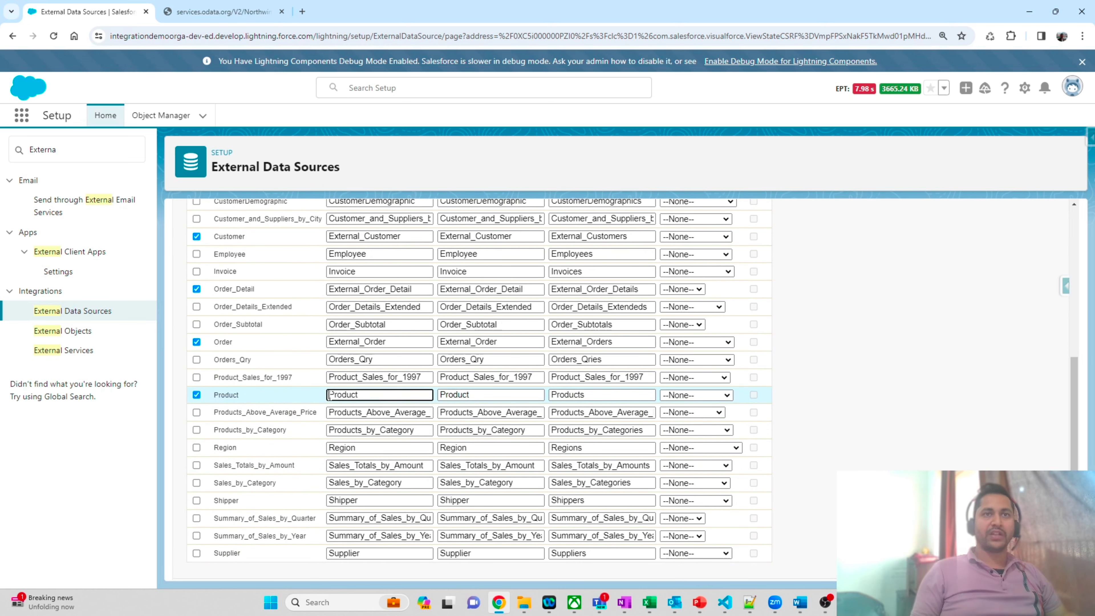
pyautogui.click(440, 395)
pyautogui.write('External_')
pyautogui.click(552, 394)
pyautogui.write('External_')
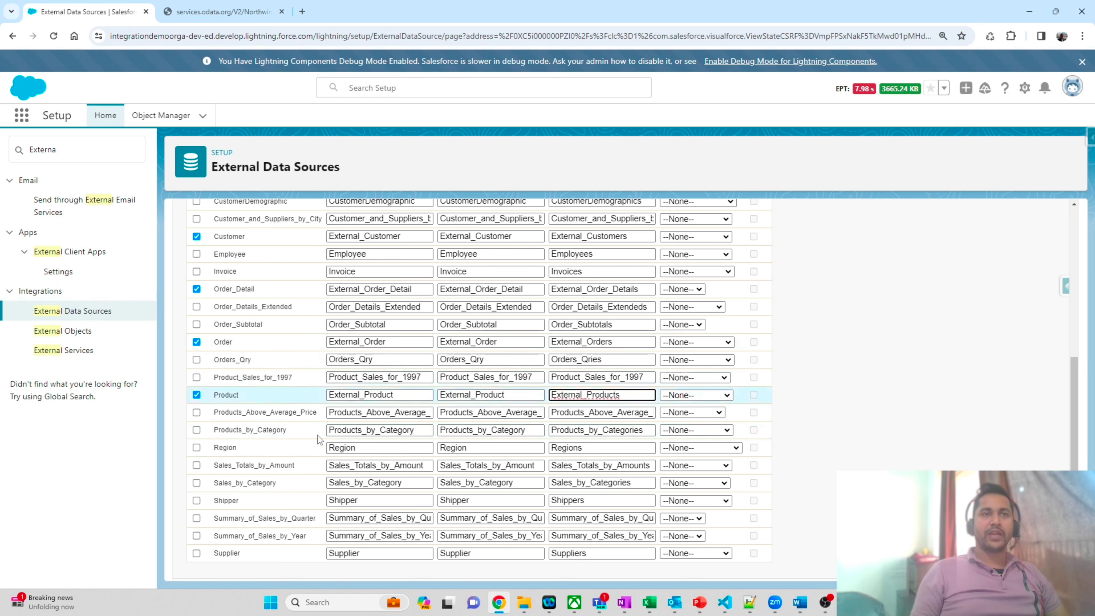
pyautogui.scroll(-2, 311, 454)
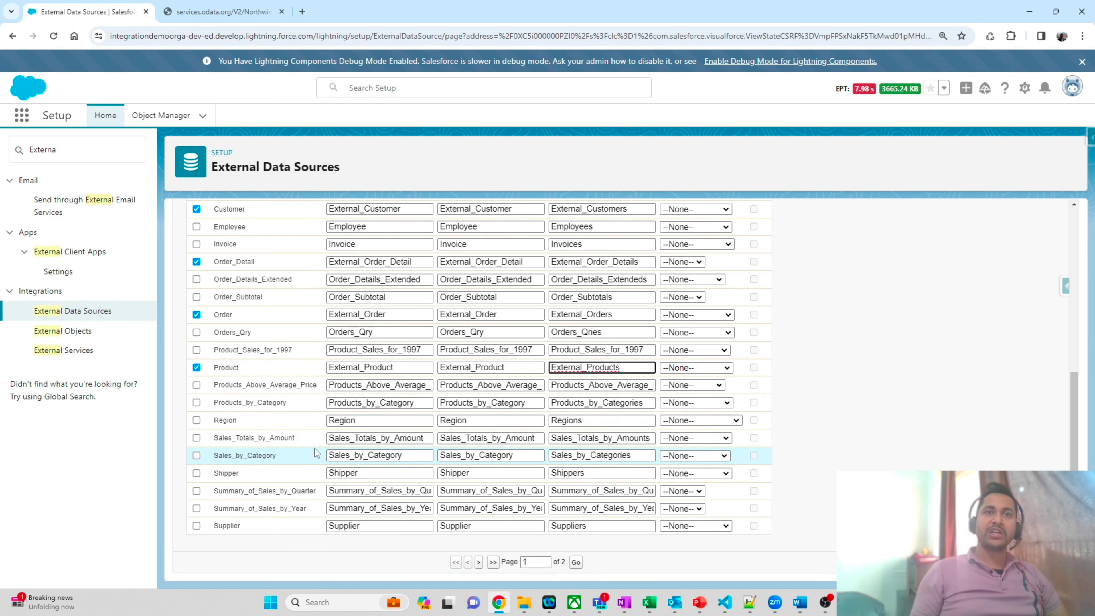
pyautogui.scroll(2, 330, 431)
pyautogui.scroll(6, 330, 431)
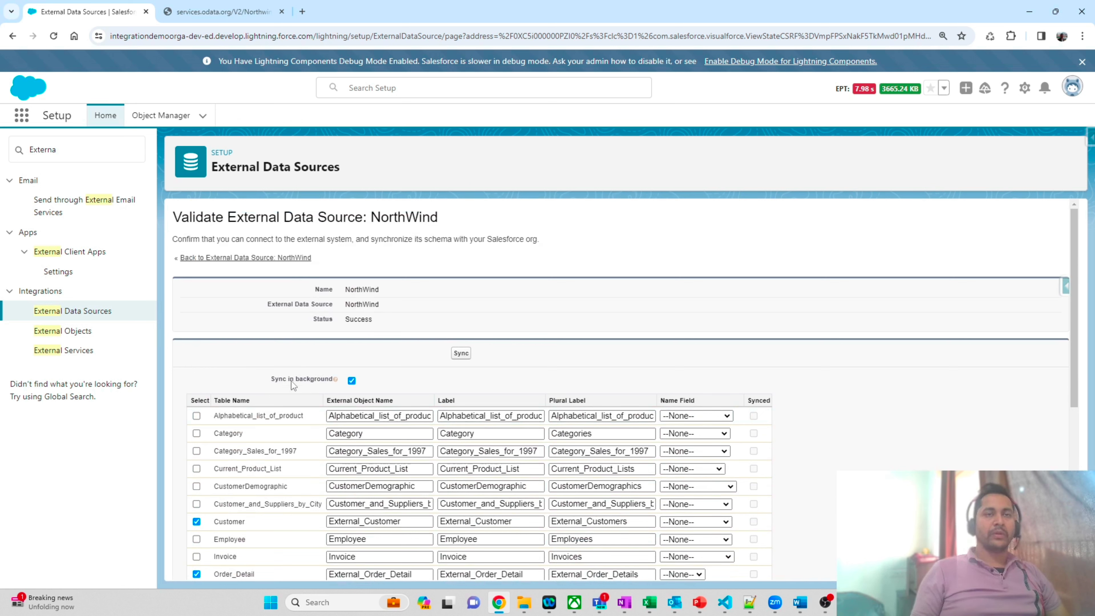
# Sync the four External_ tables with Sync in background enabled
pyautogui.moveTo(298, 376)
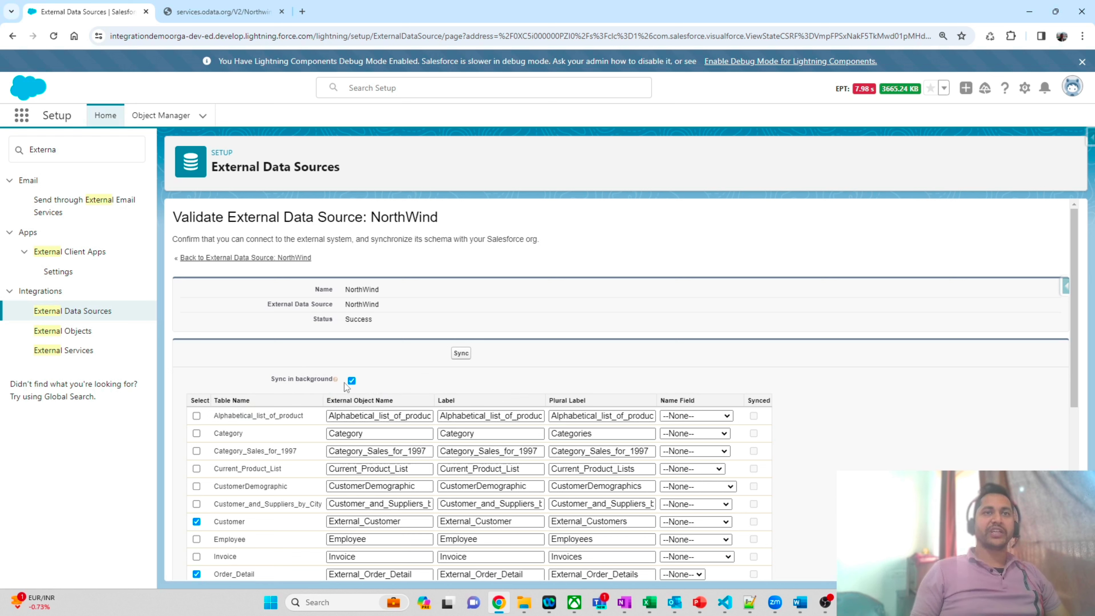
pyautogui.moveTo(349, 384)
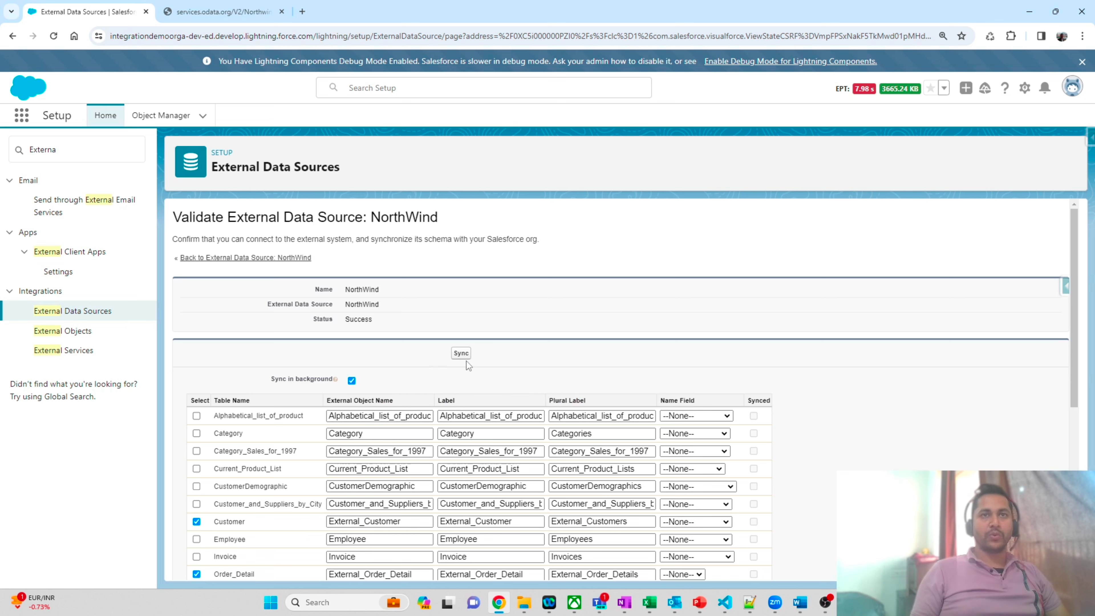
pyautogui.click(461, 354)
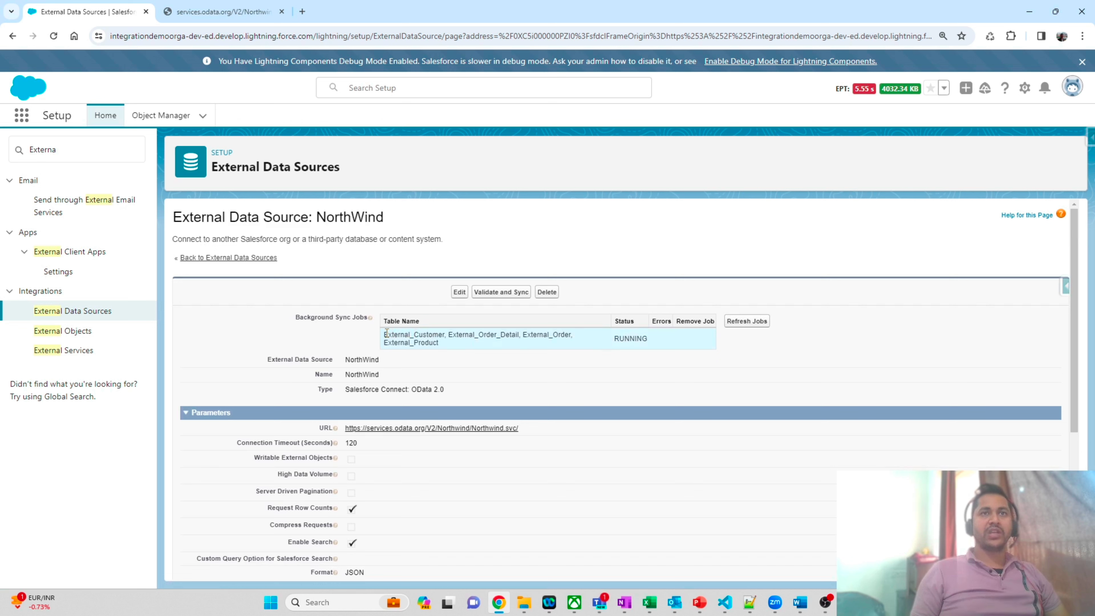
# Refresh the sync job until it shows COMPLETE, then bring up the External Objects list
pyautogui.tripleClick(446, 345)
pyautogui.click(448, 346)
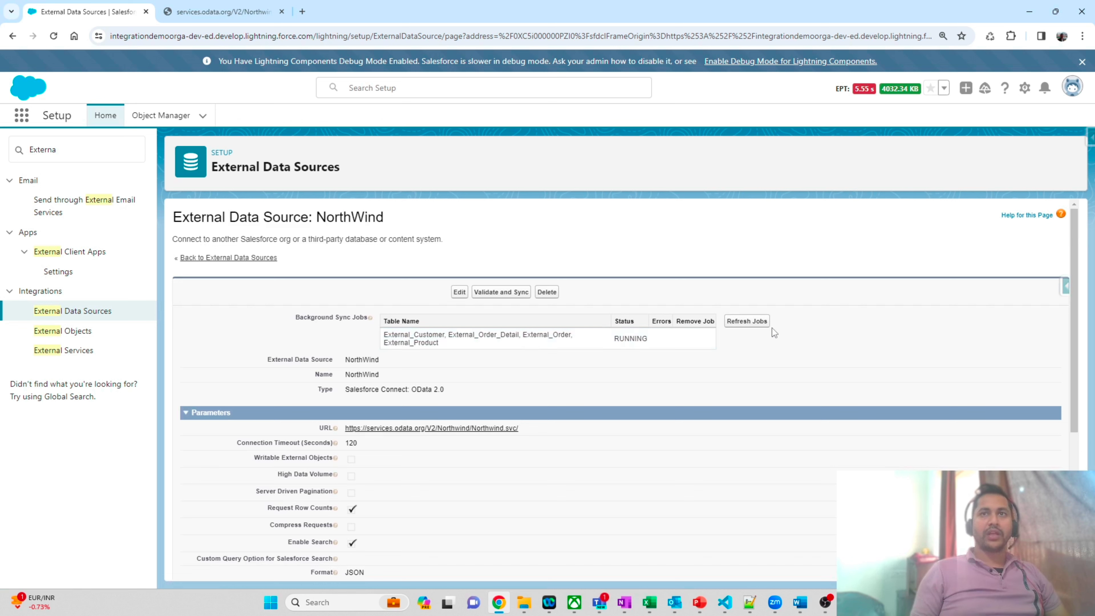
pyautogui.click(753, 324)
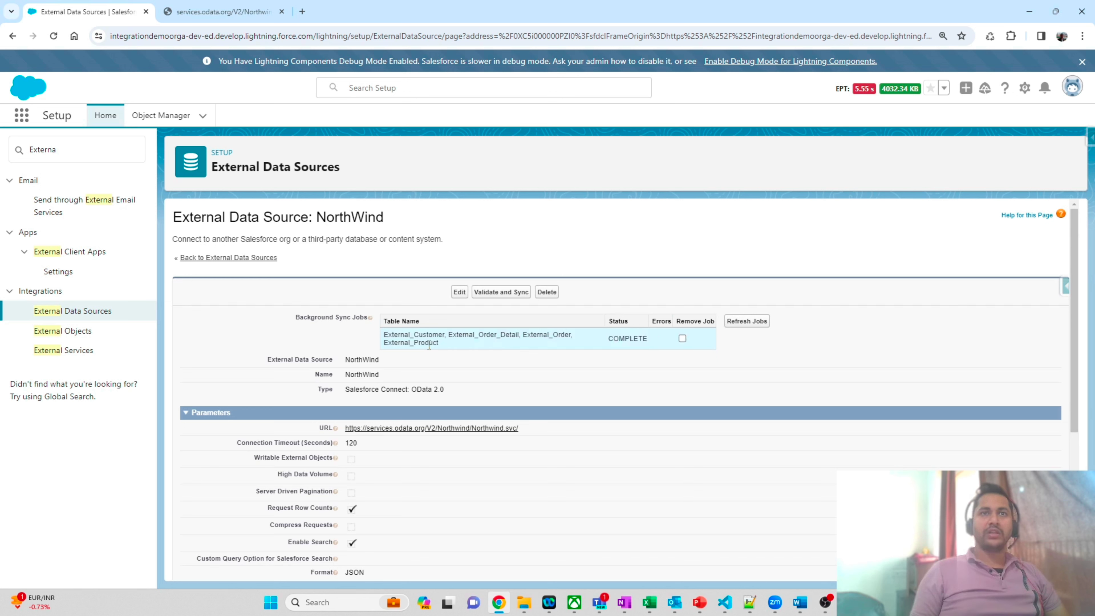
pyautogui.moveTo(606, 339); pyautogui.dragTo(648, 341)
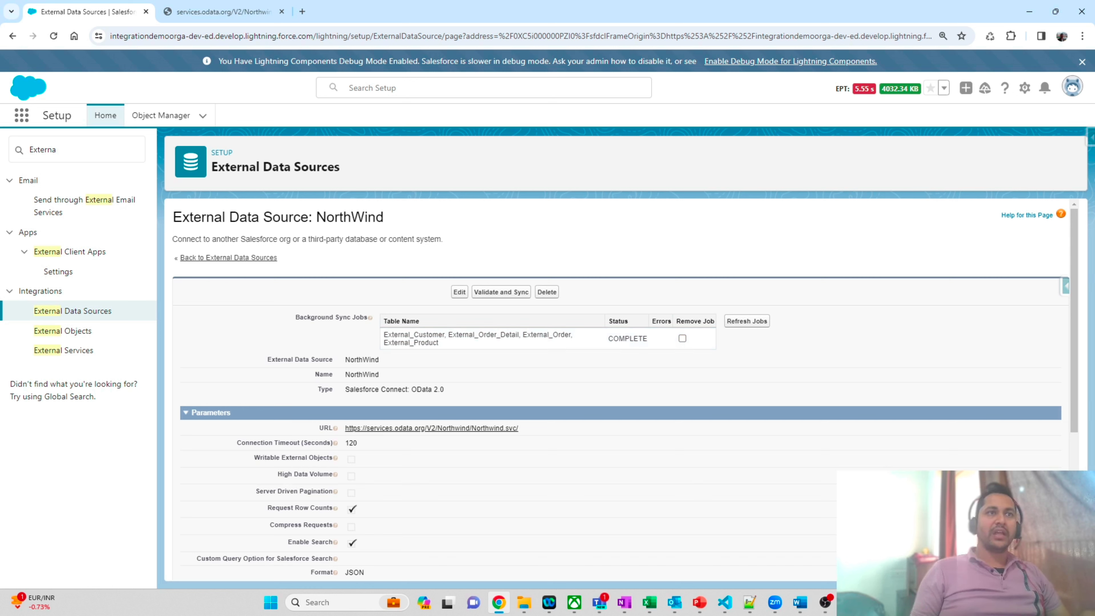
pyautogui.click(57, 340)
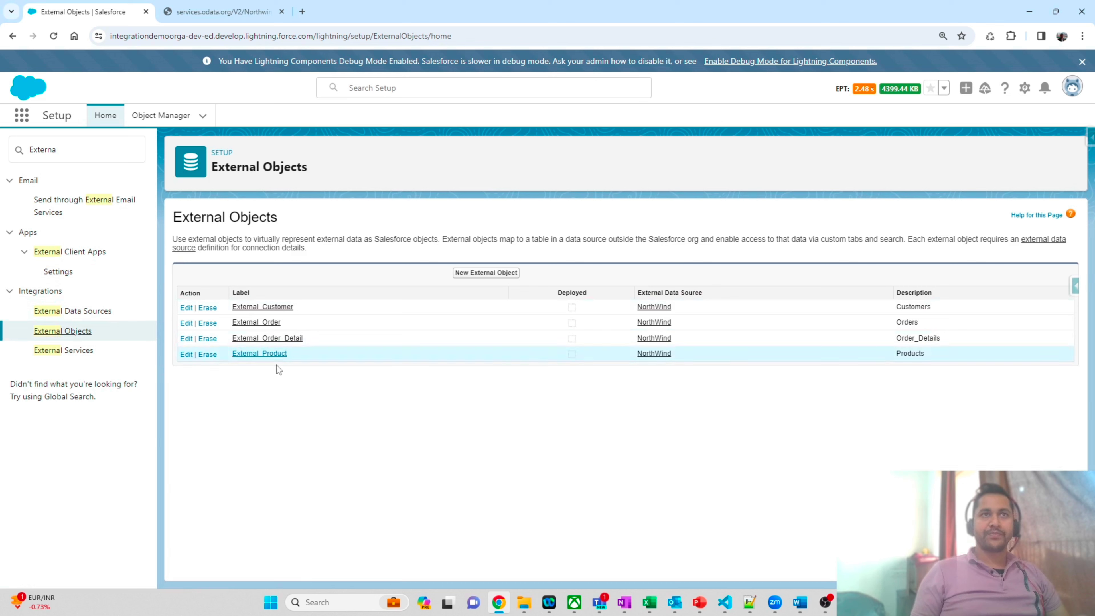
# View External_Customer's definition: Customers table mapping, deployment status, and fields like Address, City, CompanyName
pyautogui.click(277, 308)
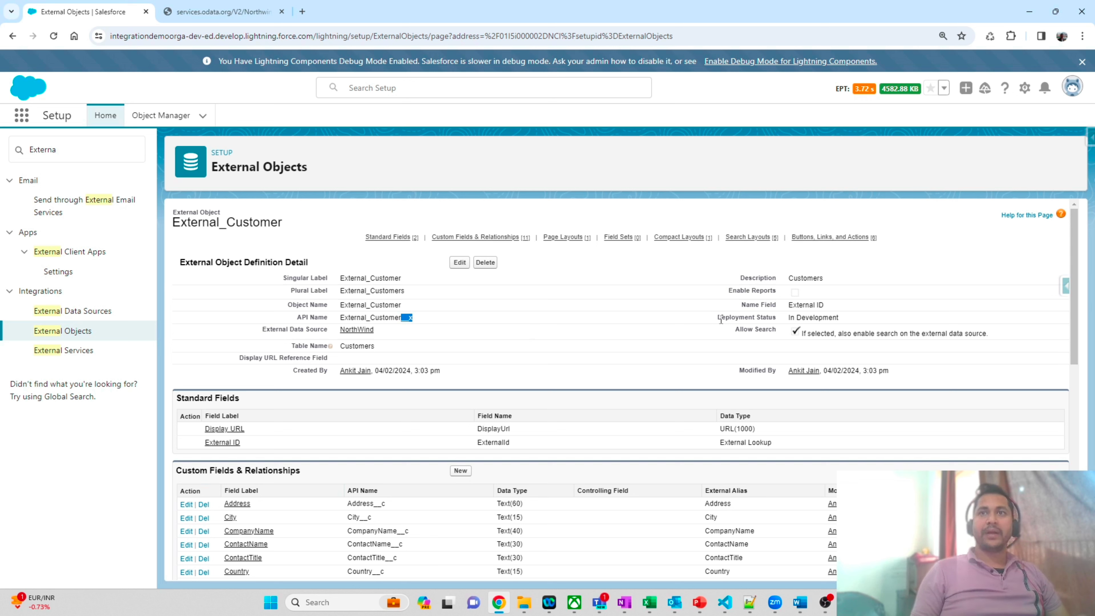
pyautogui.moveTo(715, 319); pyautogui.dragTo(835, 318)
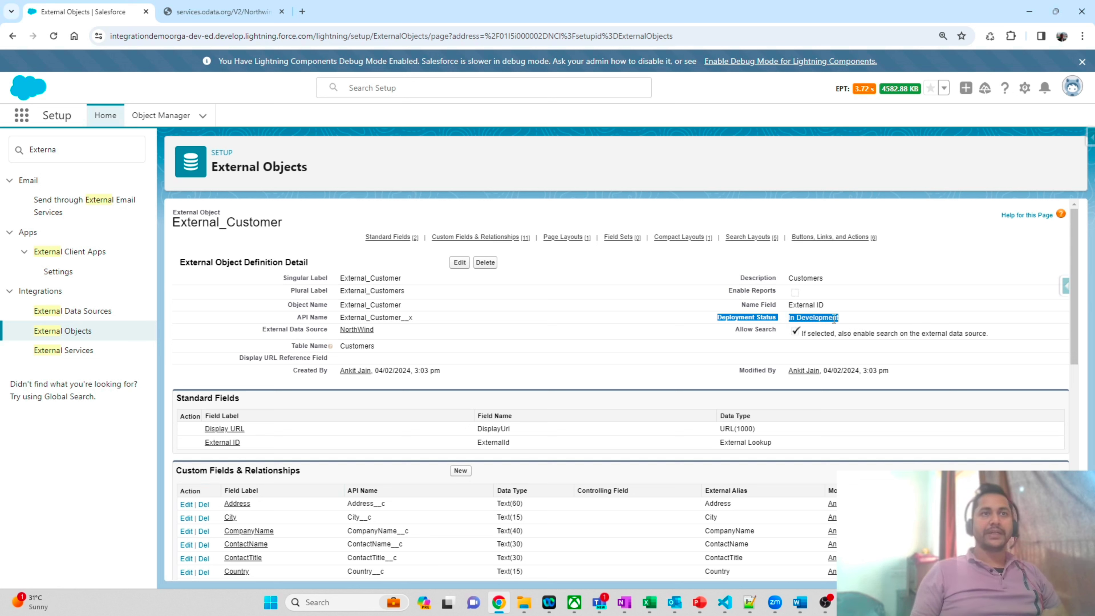
pyautogui.click(96, 467)
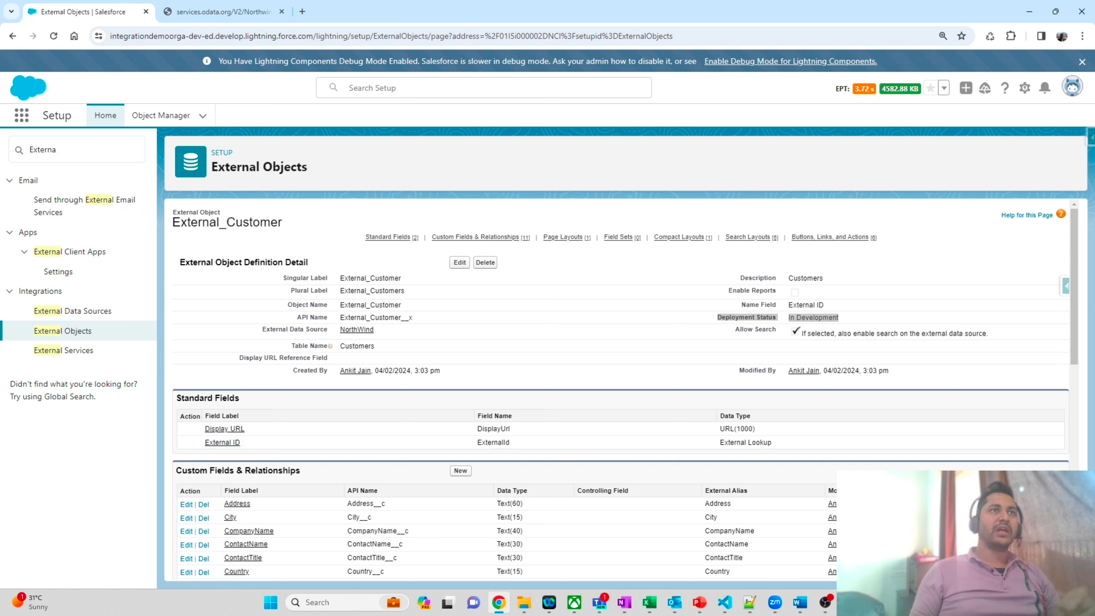
pyautogui.click(67, 155)
# Start a new custom object tab for External_Order with the Alarm clock style
pyautogui.hotkey('ctrl', 'a')
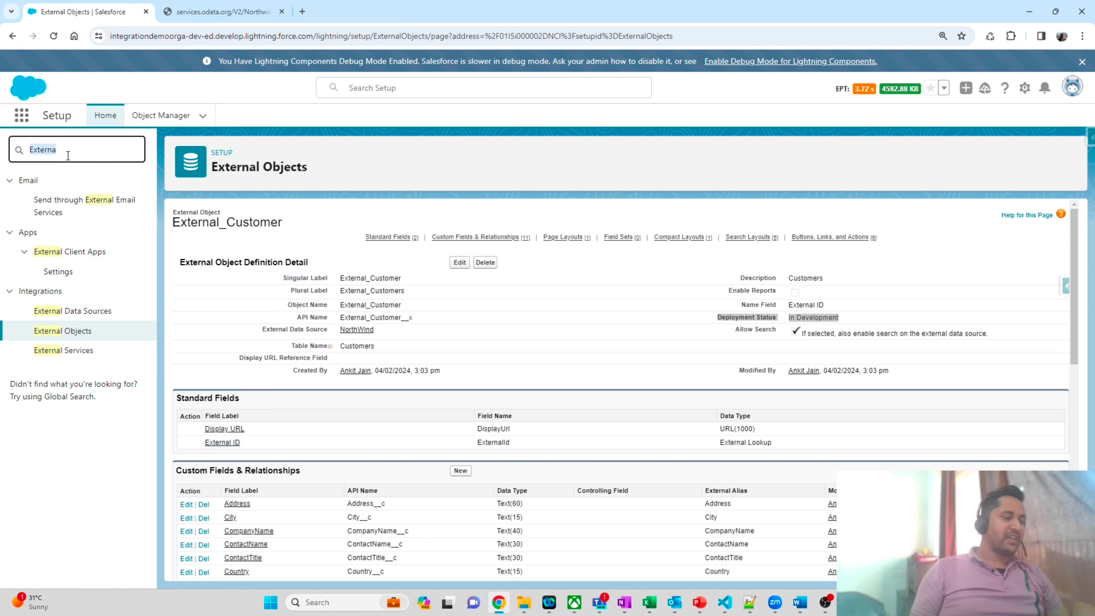
pyautogui.write('Tab')
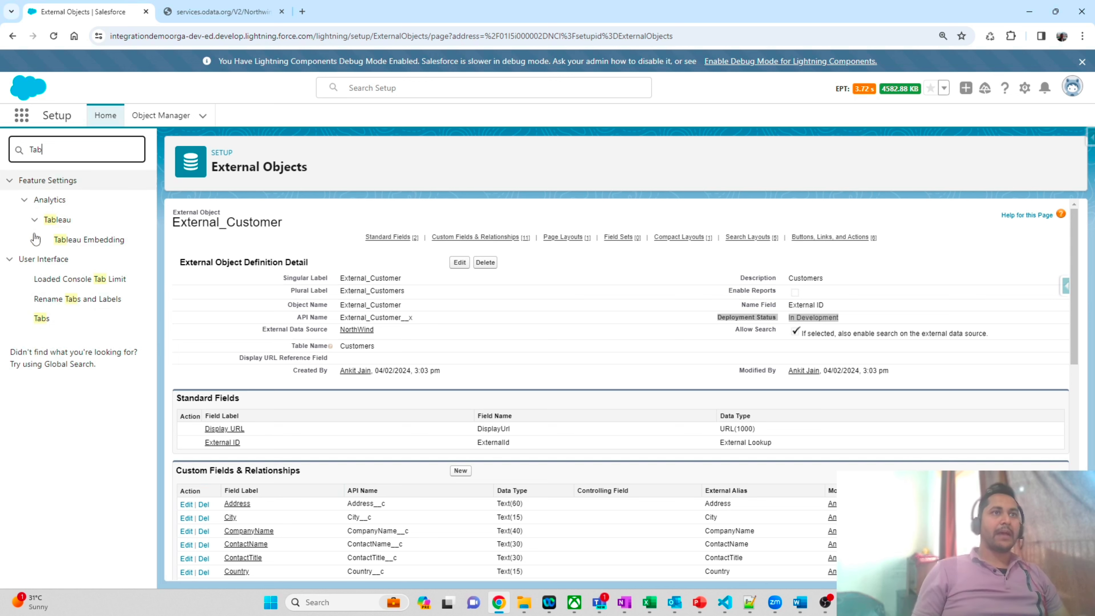
pyautogui.click(42, 318)
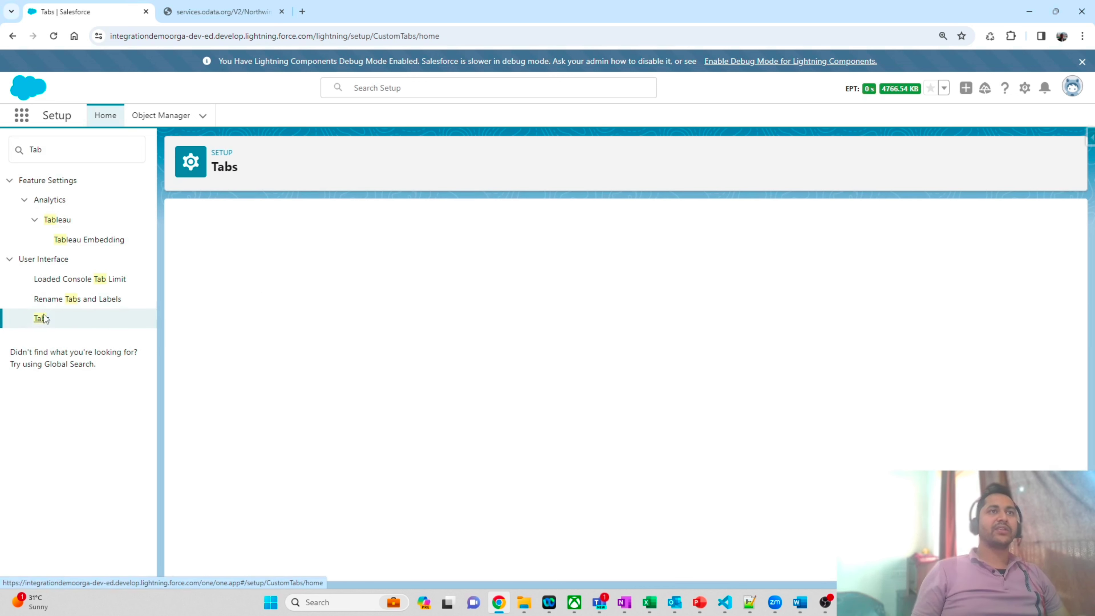
pyautogui.scroll(-2, 381, 286)
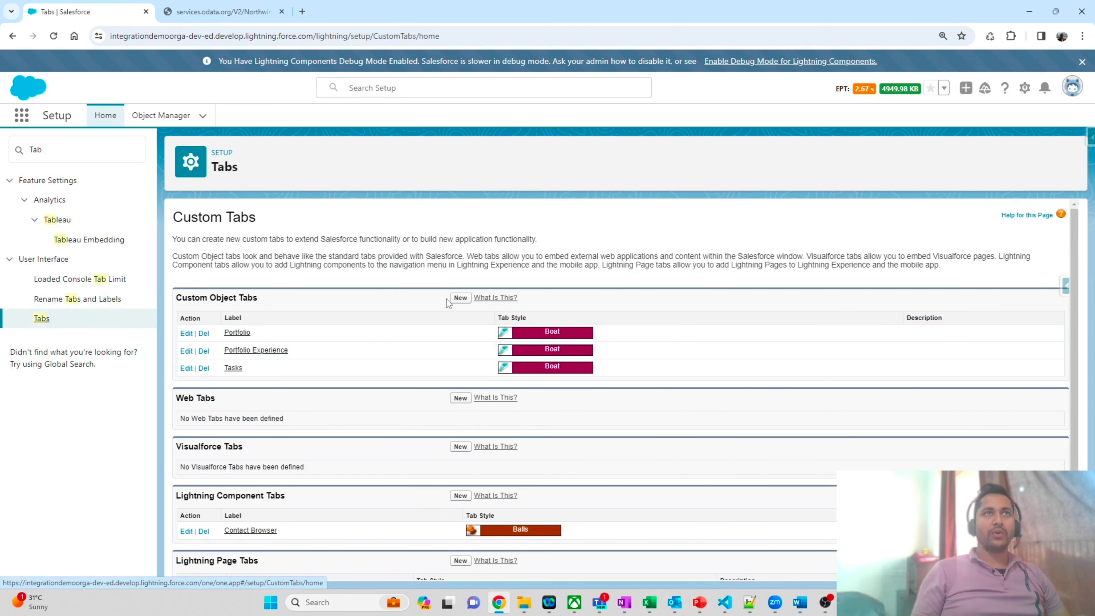
pyautogui.click(455, 299)
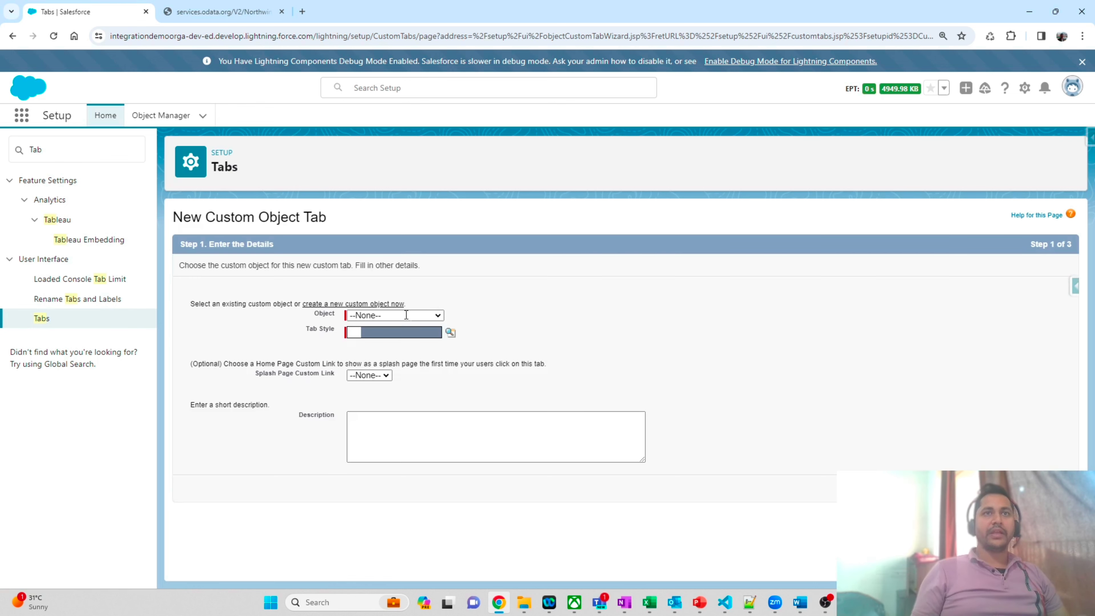
pyautogui.click(436, 315)
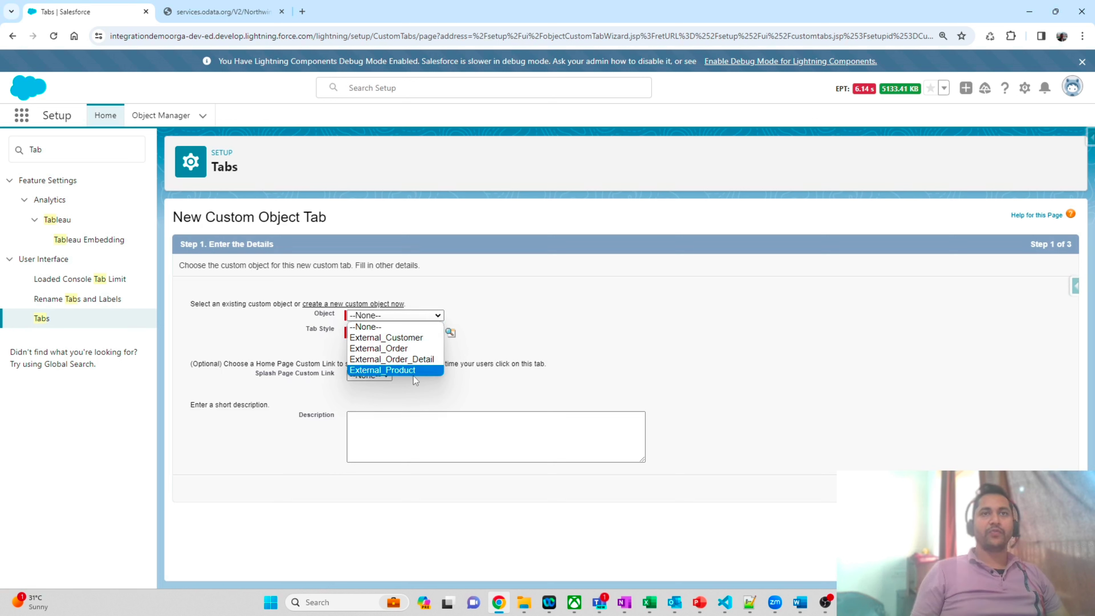
pyautogui.click(408, 349)
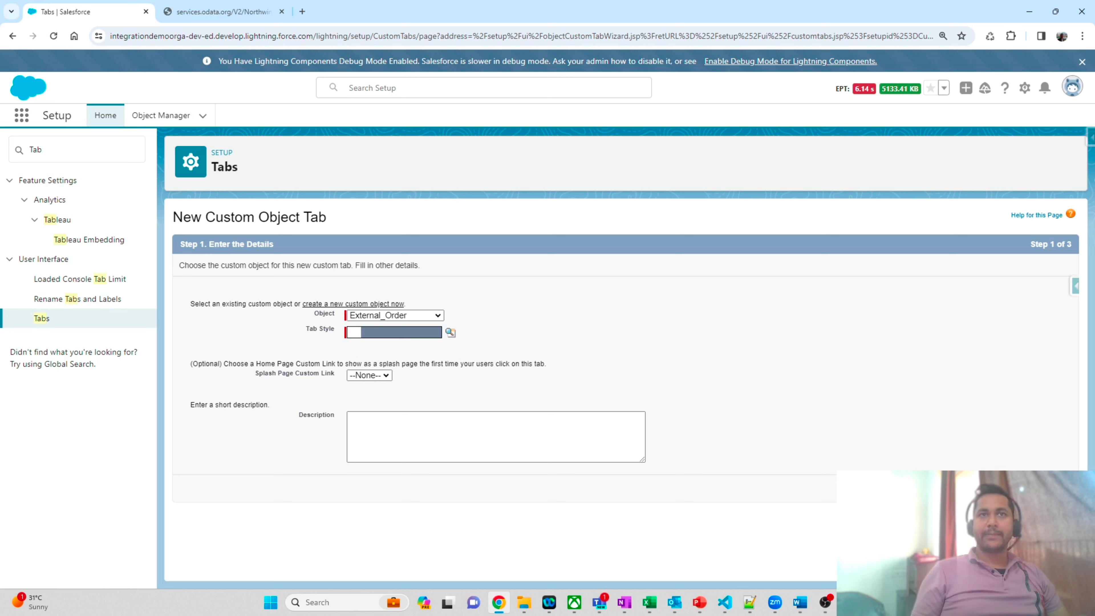
pyautogui.click(449, 333)
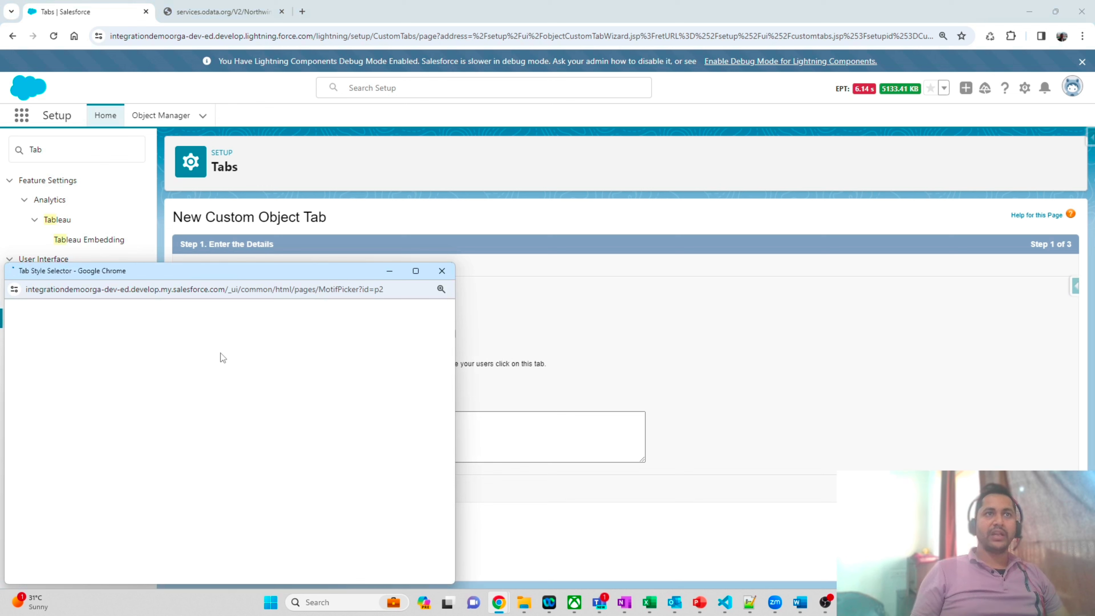
pyautogui.click(196, 352)
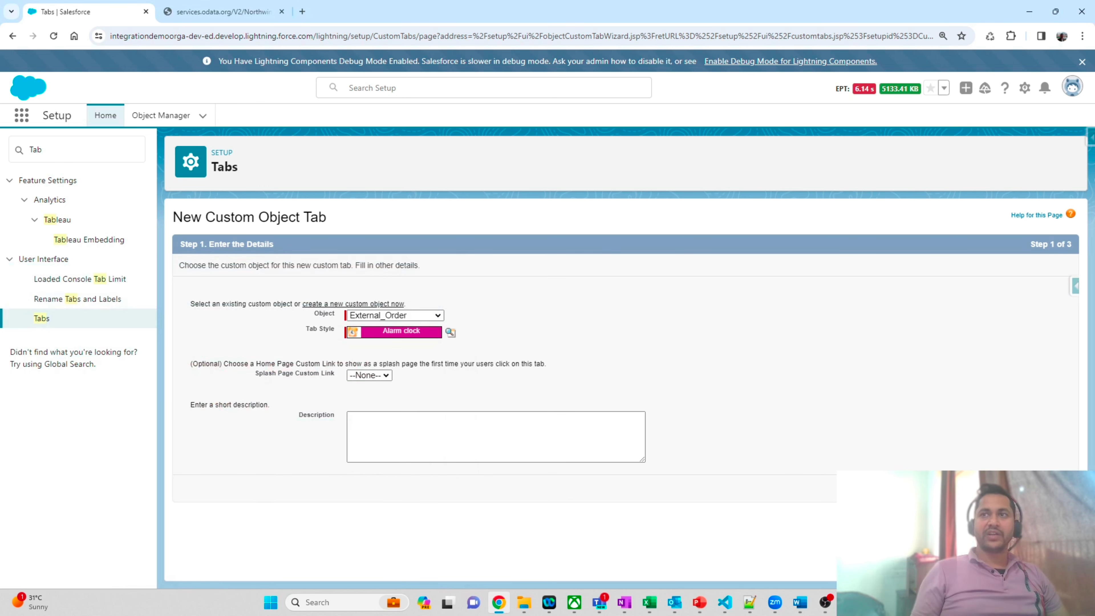
# Keep the tab visible to all profiles and include it in every custom app
pyautogui.click(1007, 444)
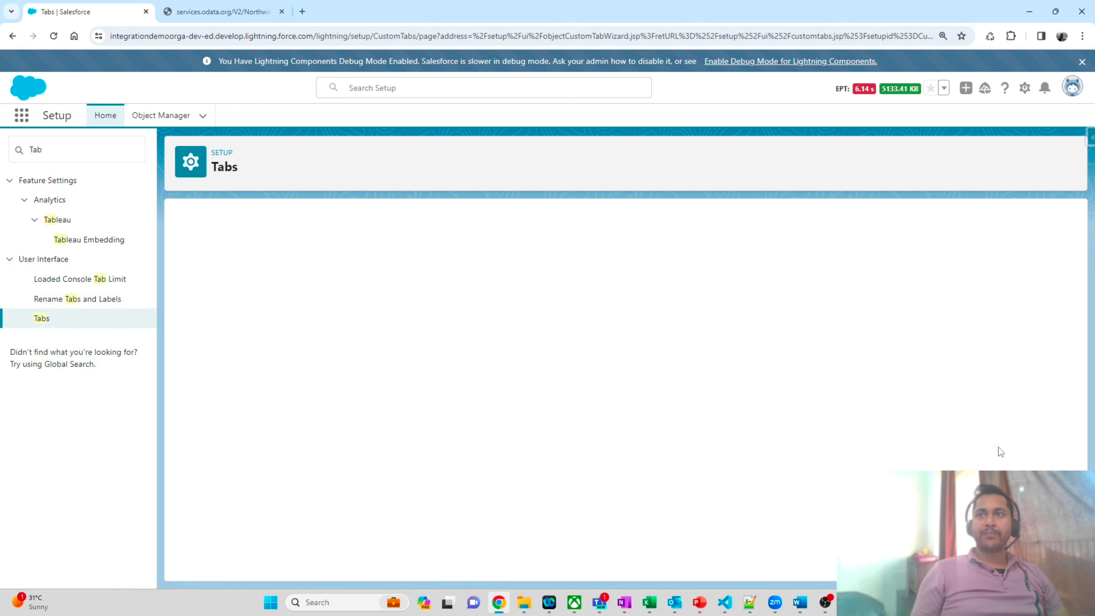
pyautogui.scroll(-3, 948, 453)
pyautogui.scroll(1, 681, 323)
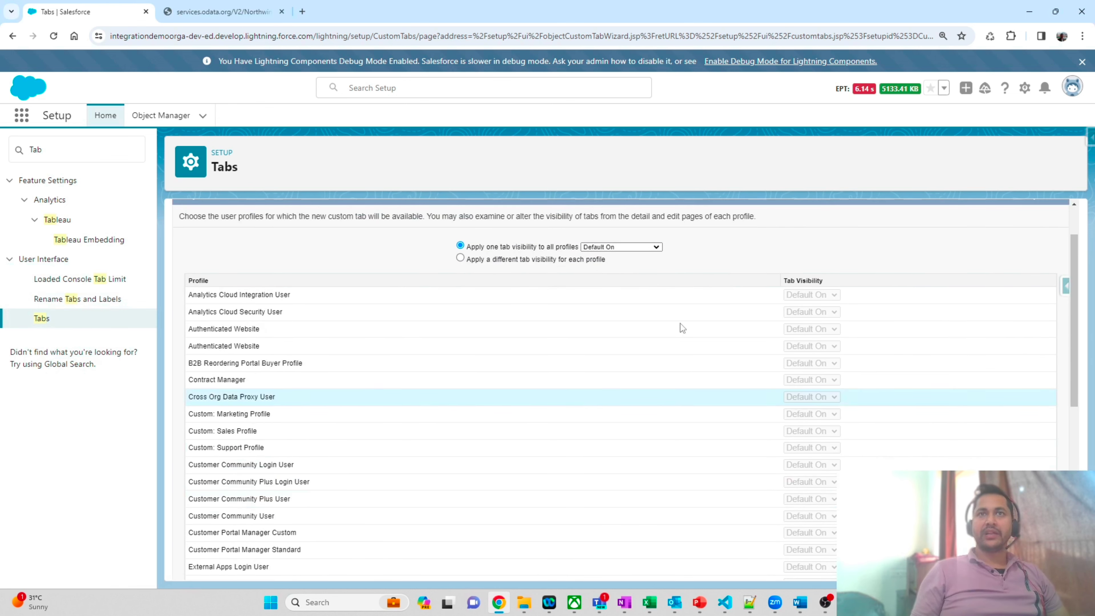
pyautogui.scroll(-5, 617, 311)
pyautogui.scroll(-2, 690, 388)
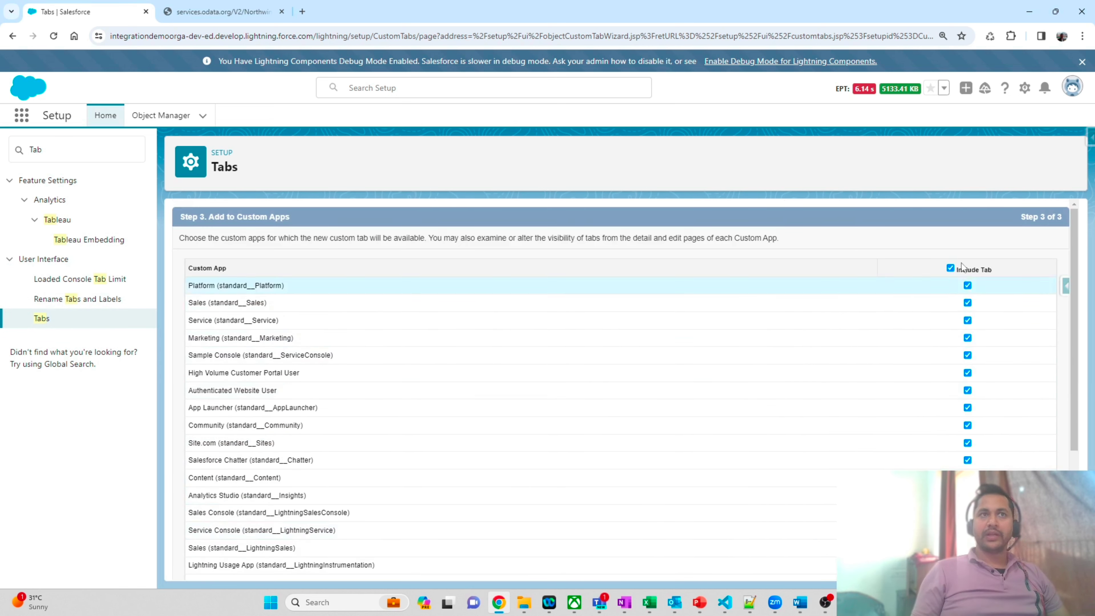
pyautogui.click(950, 268)
pyautogui.scroll(-4, 934, 307)
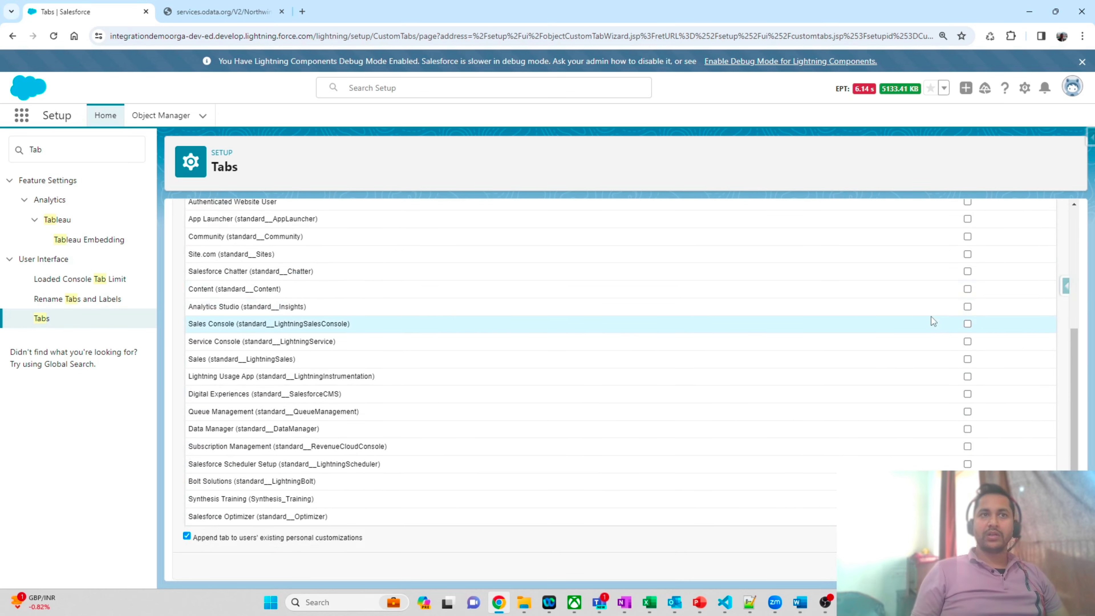
pyautogui.scroll(1, 930, 316)
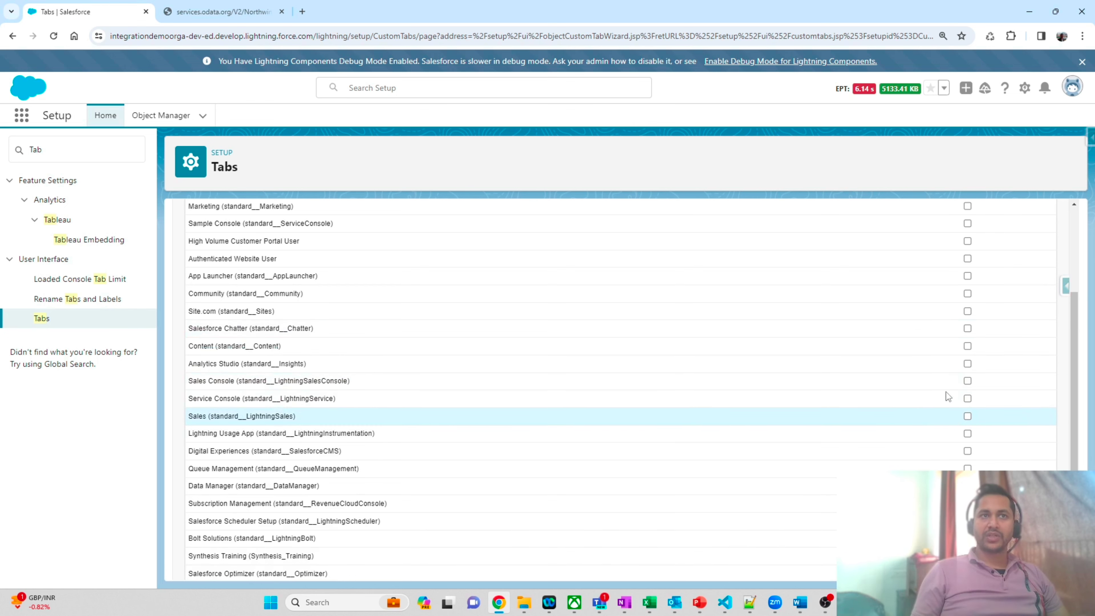
pyautogui.scroll(3, 941, 312)
pyautogui.click(950, 268)
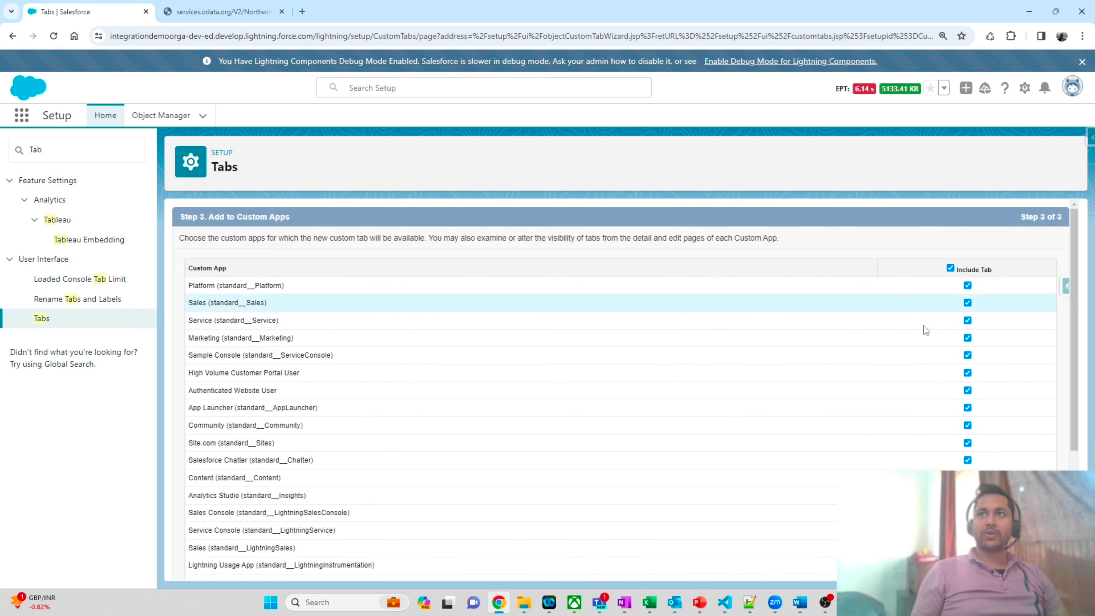
pyautogui.scroll(-3, 924, 326)
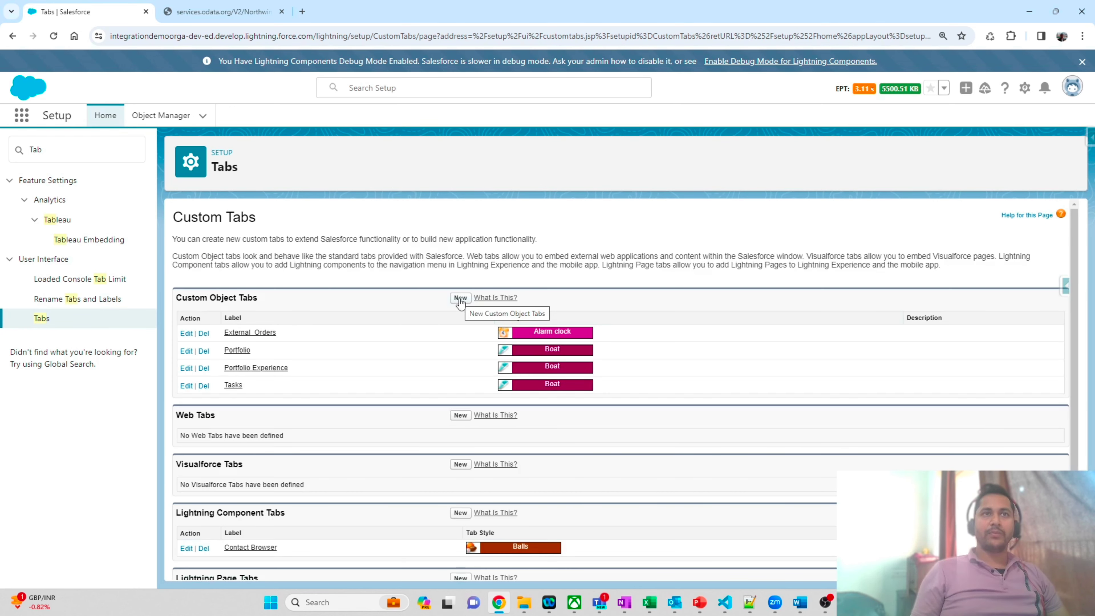
# Create and save a Bell-style custom object tab for External_Order_Detail
pyautogui.click(459, 298)
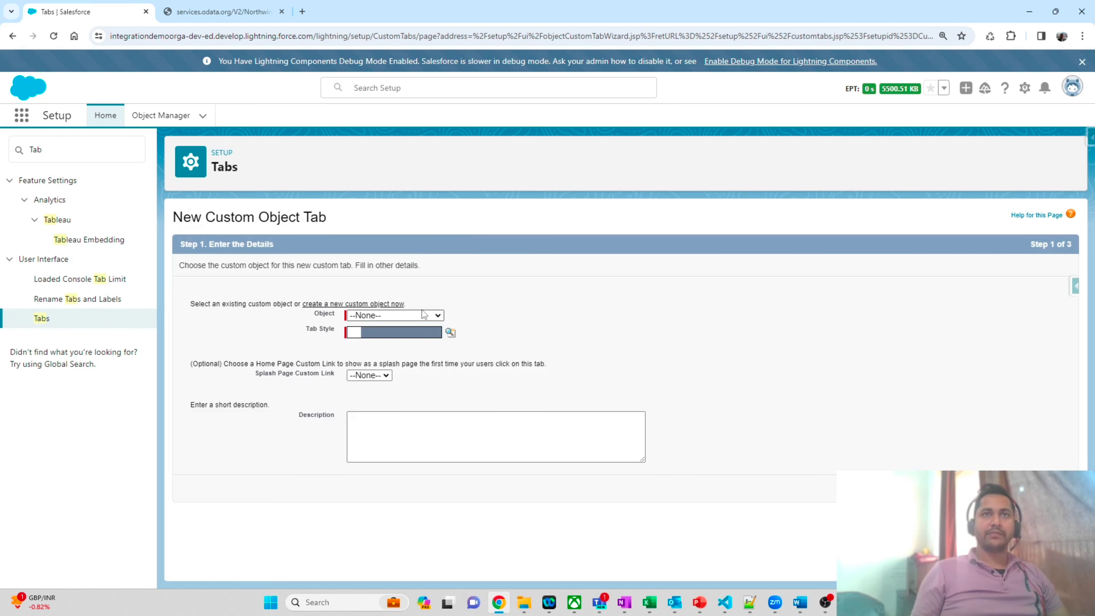
pyautogui.click(420, 315)
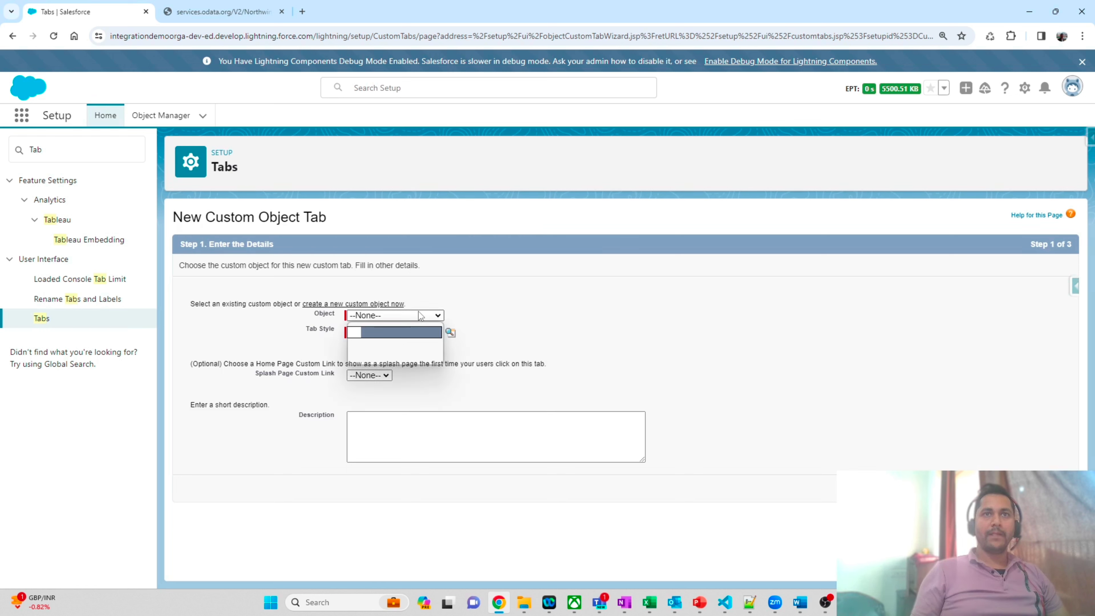
pyautogui.click(393, 350)
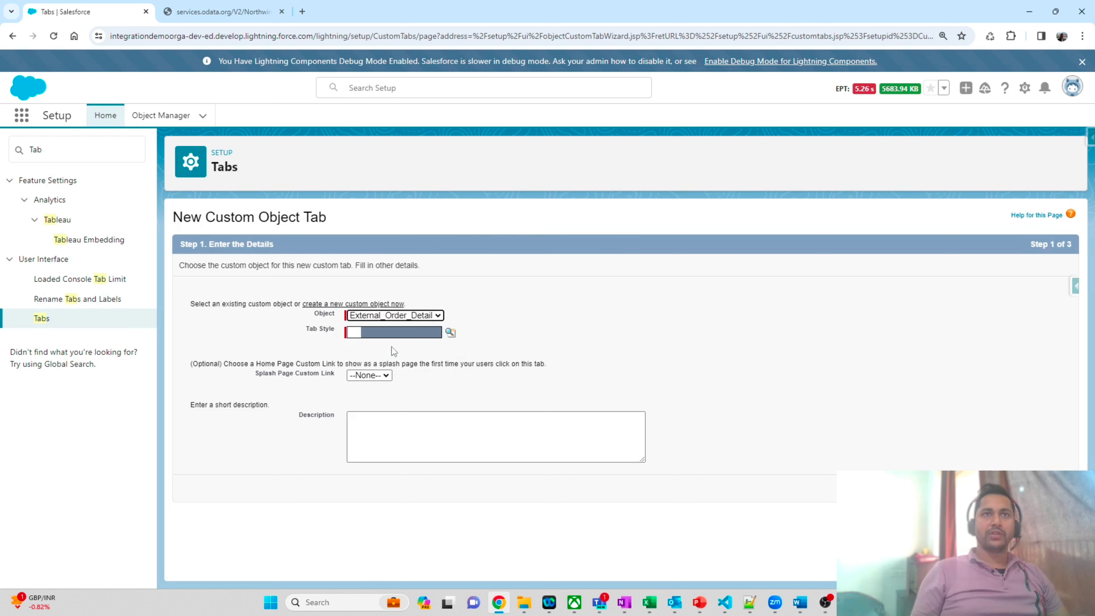
pyautogui.click(450, 332)
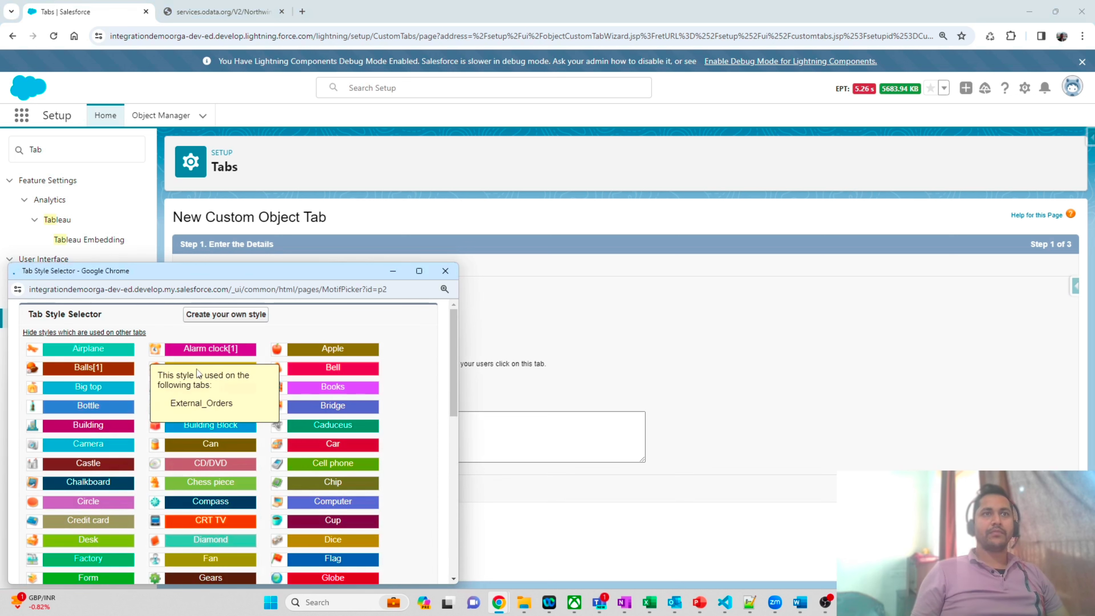
pyautogui.click(343, 373)
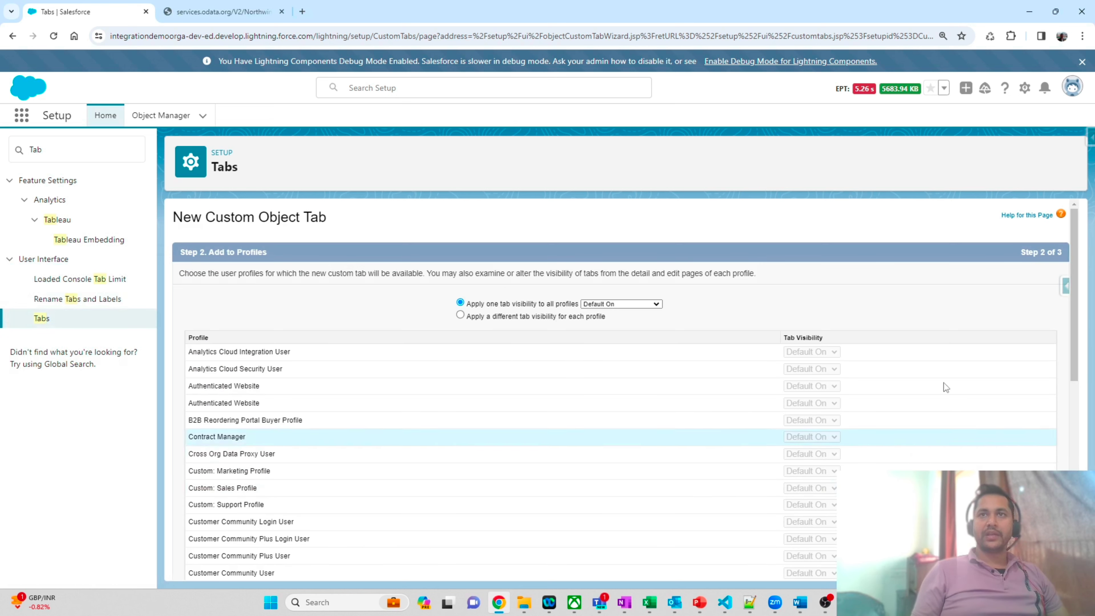
pyautogui.scroll(-10, 646, 315)
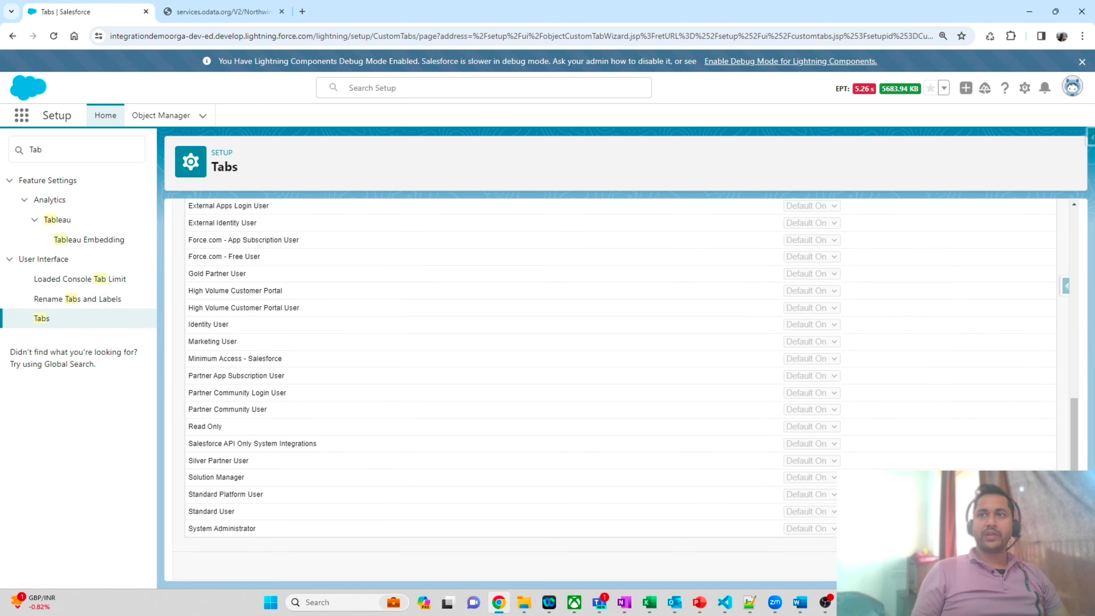
pyautogui.click(991, 562)
pyautogui.scroll(-8, 1012, 458)
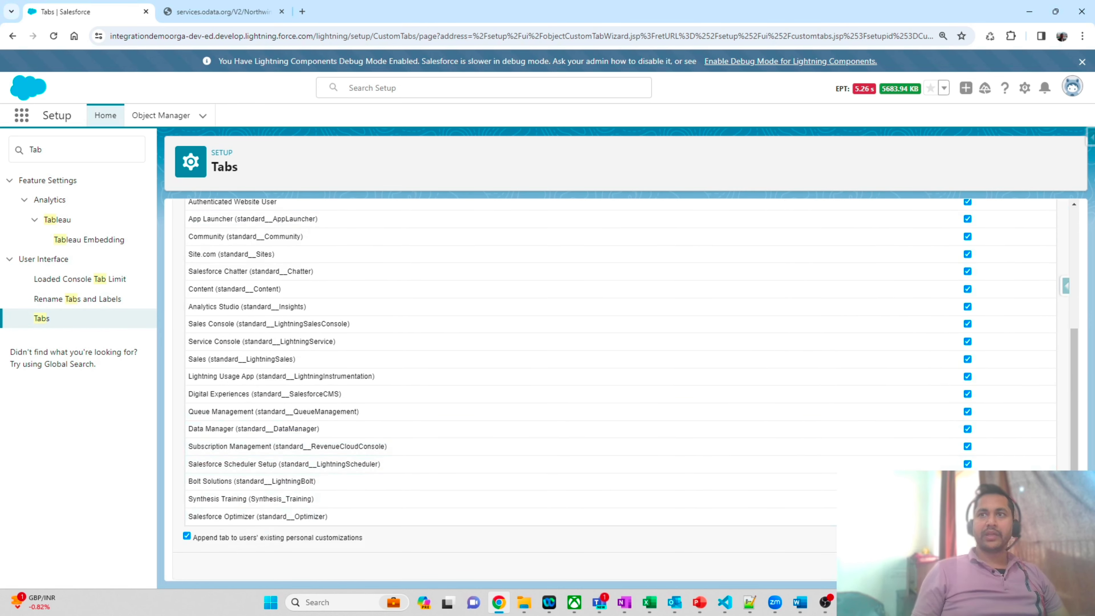
pyautogui.click(991, 563)
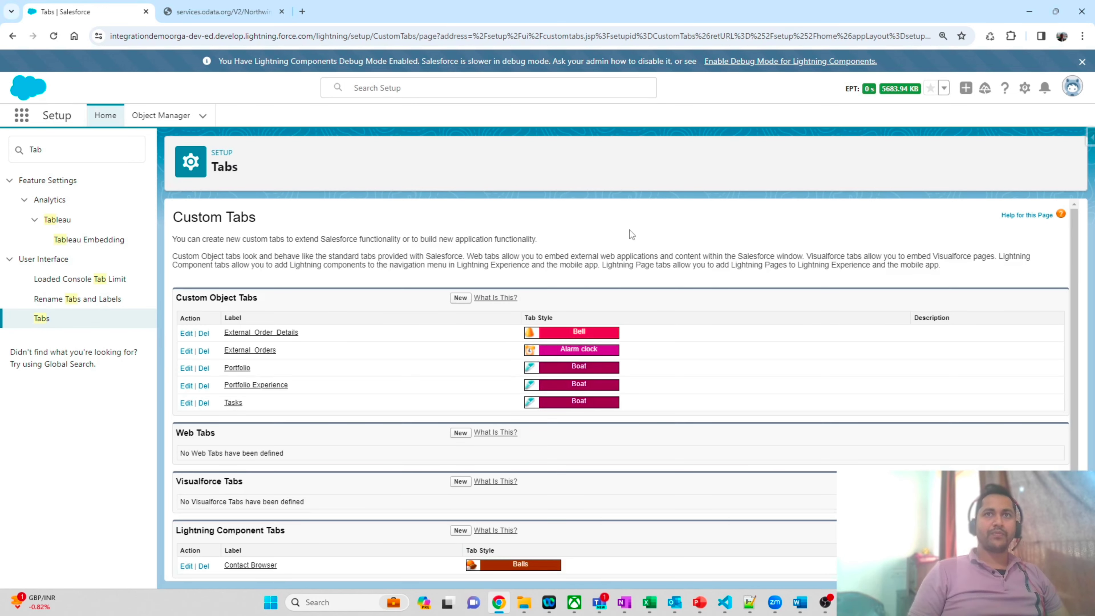
# Search the App Launcher for 'Order'
pyautogui.scroll(-2, 481, 332)
pyautogui.scroll(2, 423, 266)
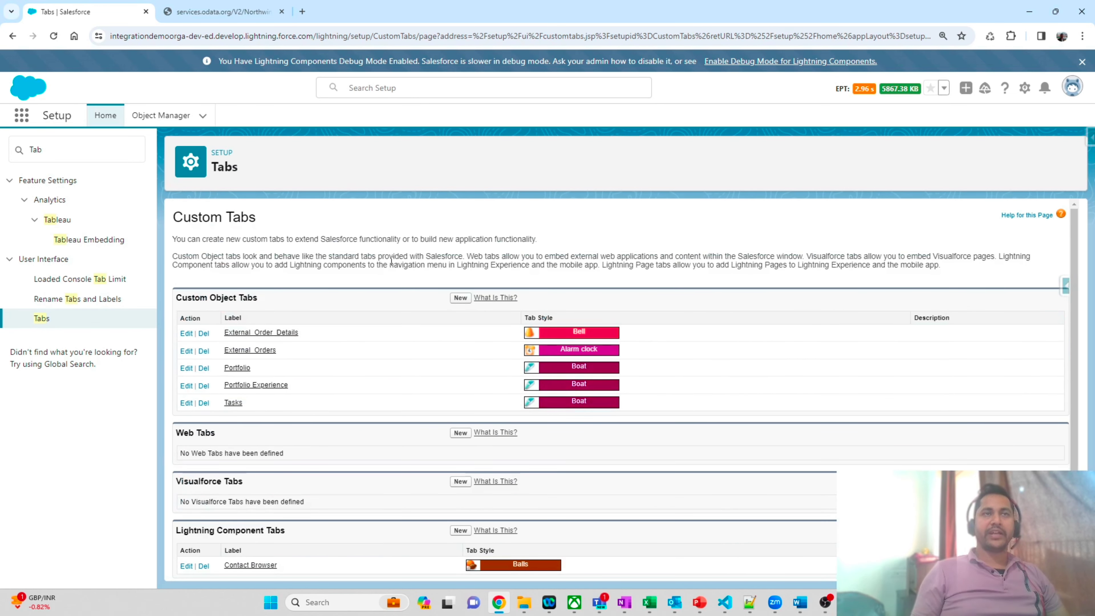
pyautogui.click(27, 120)
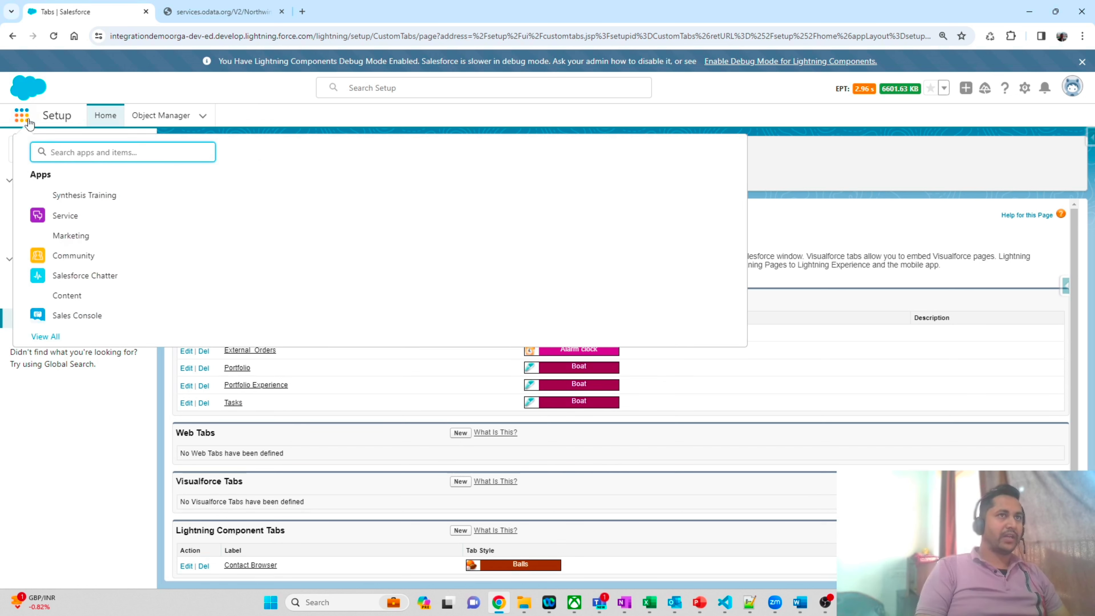
pyautogui.write('Order')
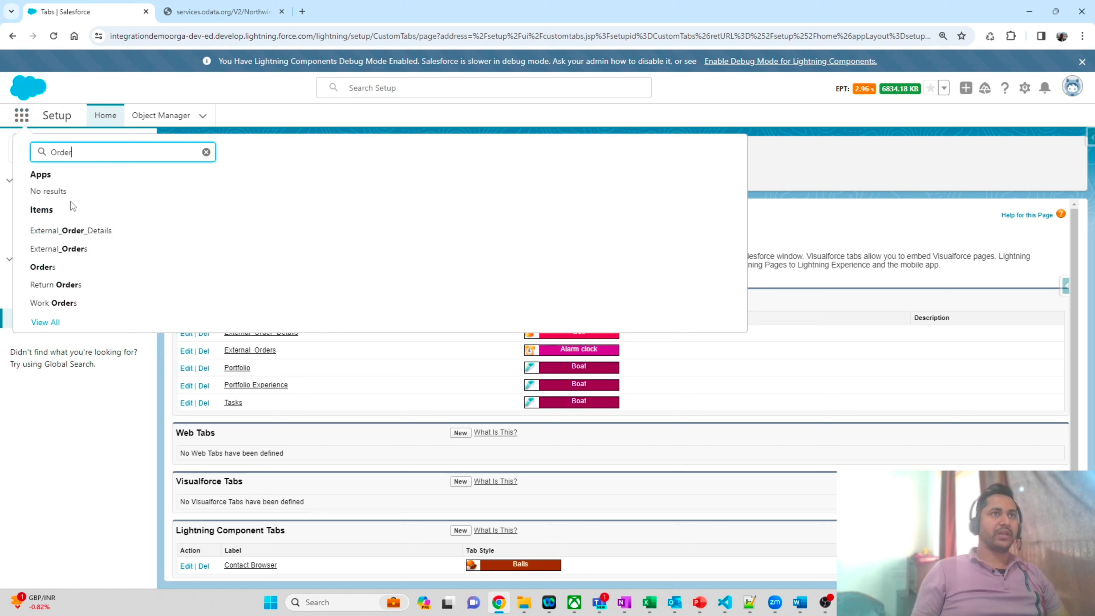
# Open External_Orders and External_Order_Details in new browser tabs, then switch to External_Orders
pyautogui.click(71, 250)
pyautogui.rightClick(71, 250)
pyautogui.click(97, 258)
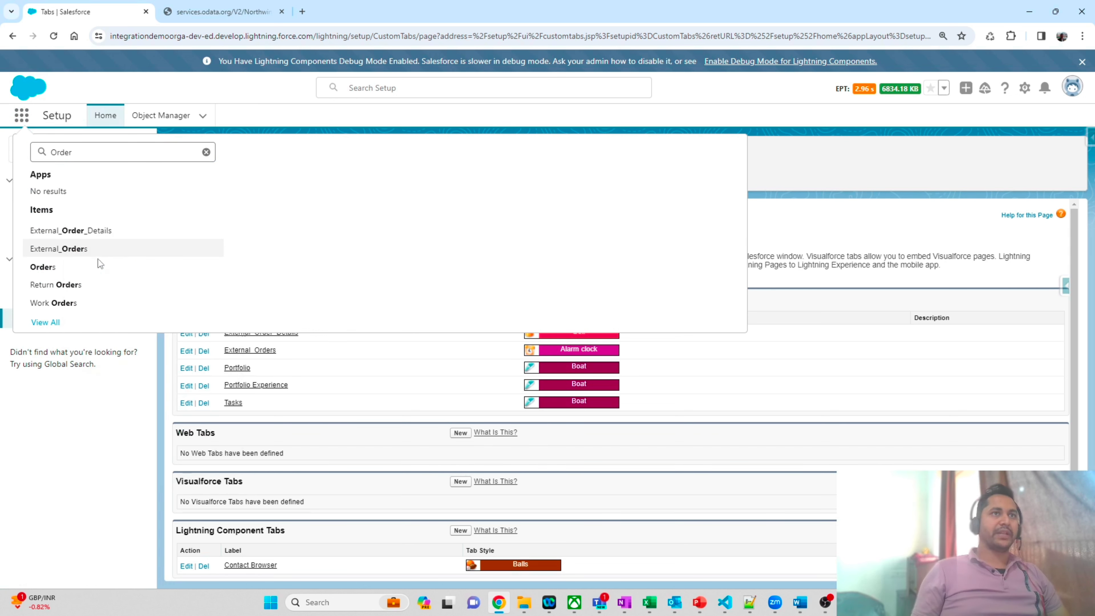
pyautogui.rightClick(88, 235)
pyautogui.click(104, 244)
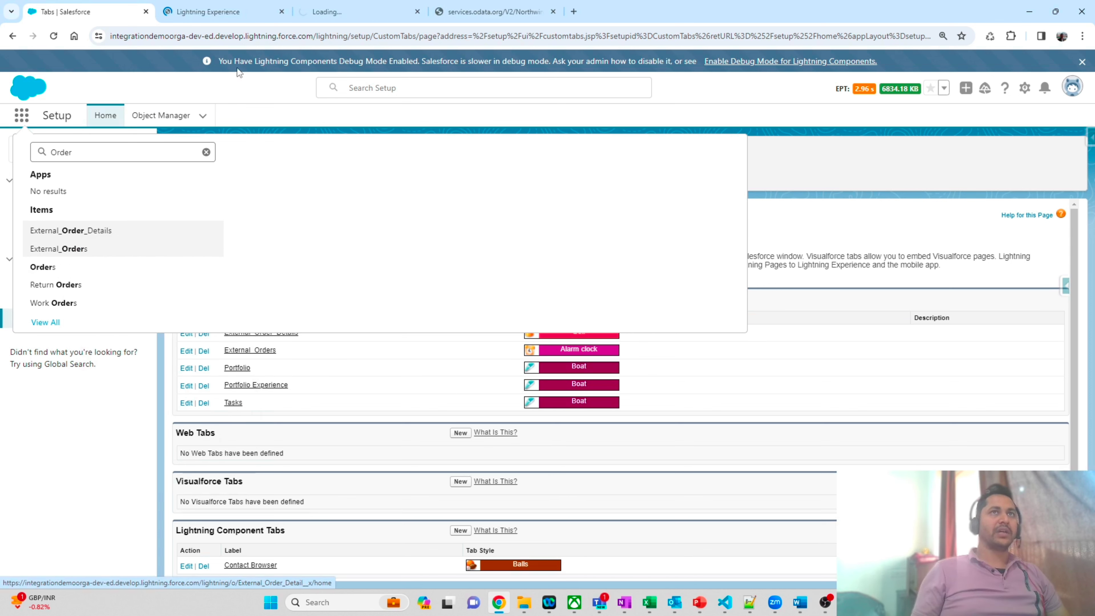
pyautogui.click(241, 12)
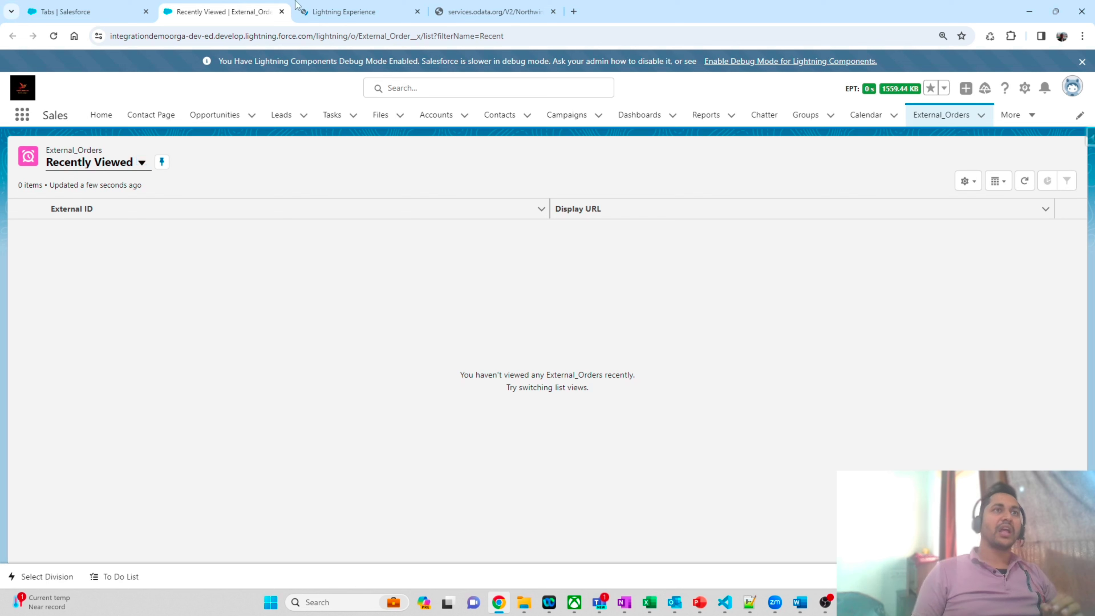
# Switch External_Orders to the All list view and pin it as the default
pyautogui.click(142, 163)
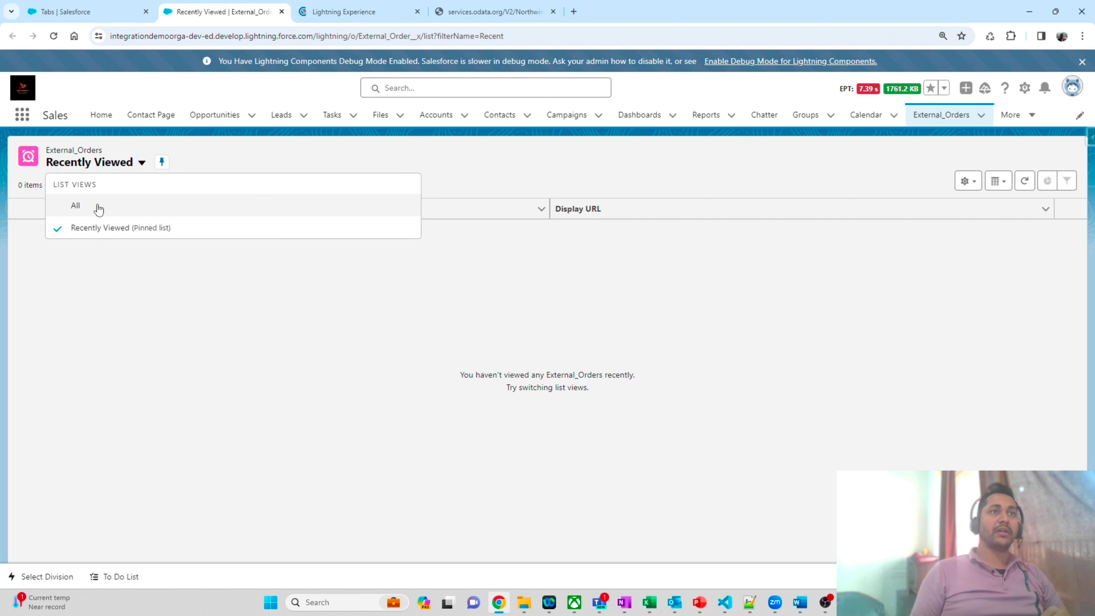
pyautogui.click(99, 207)
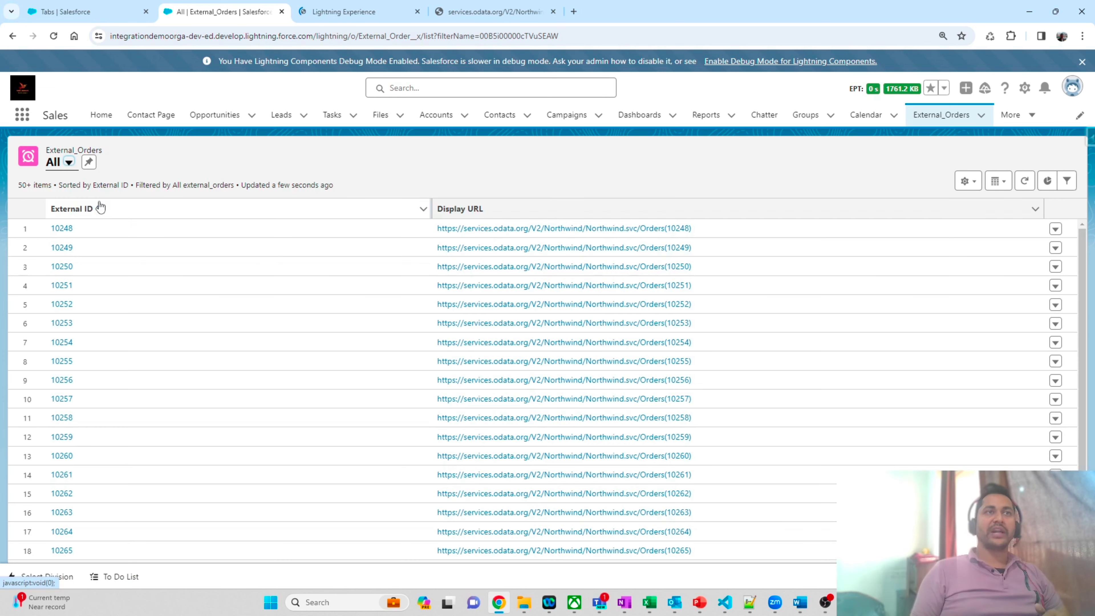
pyautogui.scroll(-4, 320, 254)
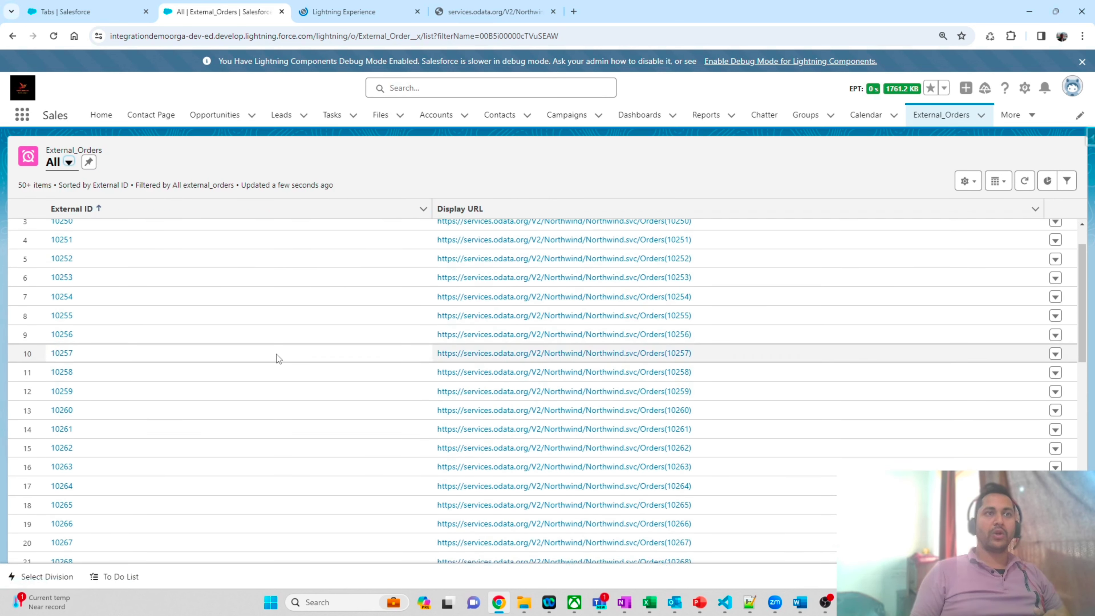
pyautogui.scroll(4, 276, 354)
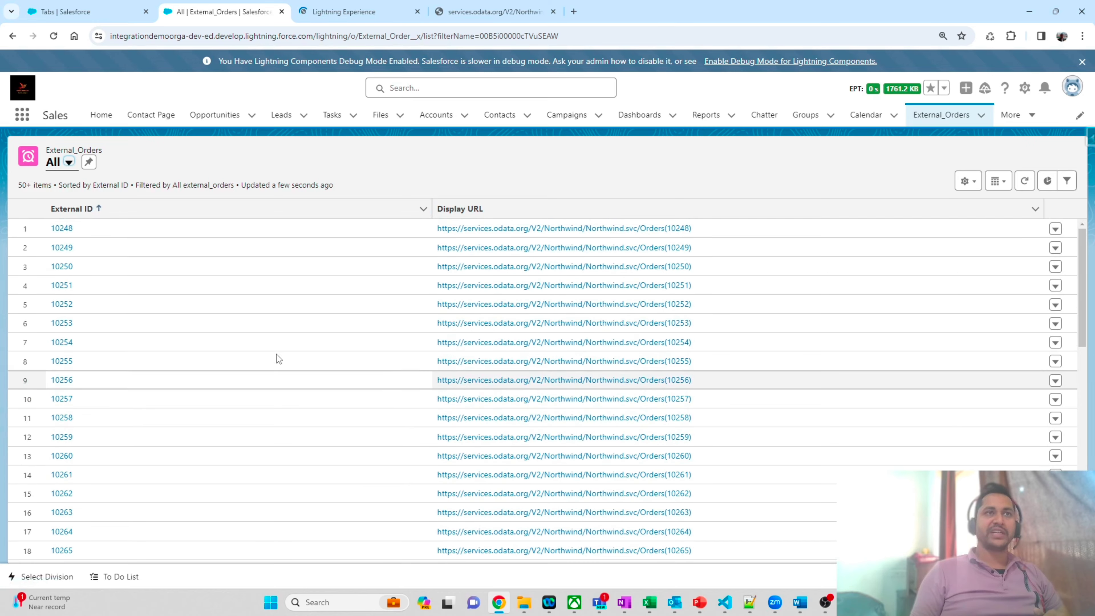
pyautogui.click(341, 8)
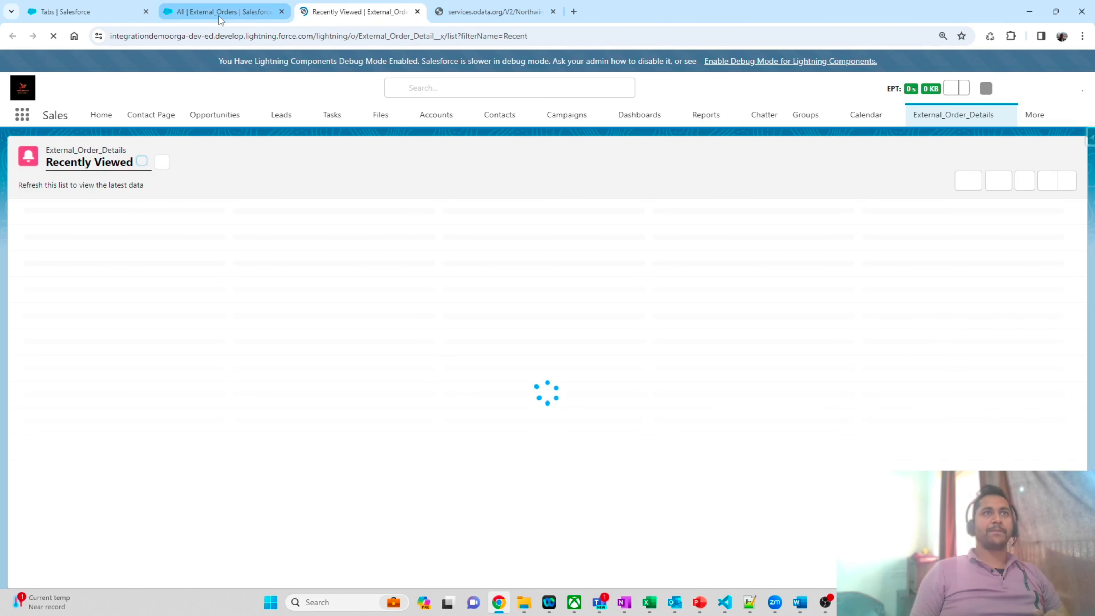
pyautogui.hotkey('ctrl', 'shift', 'Tab')
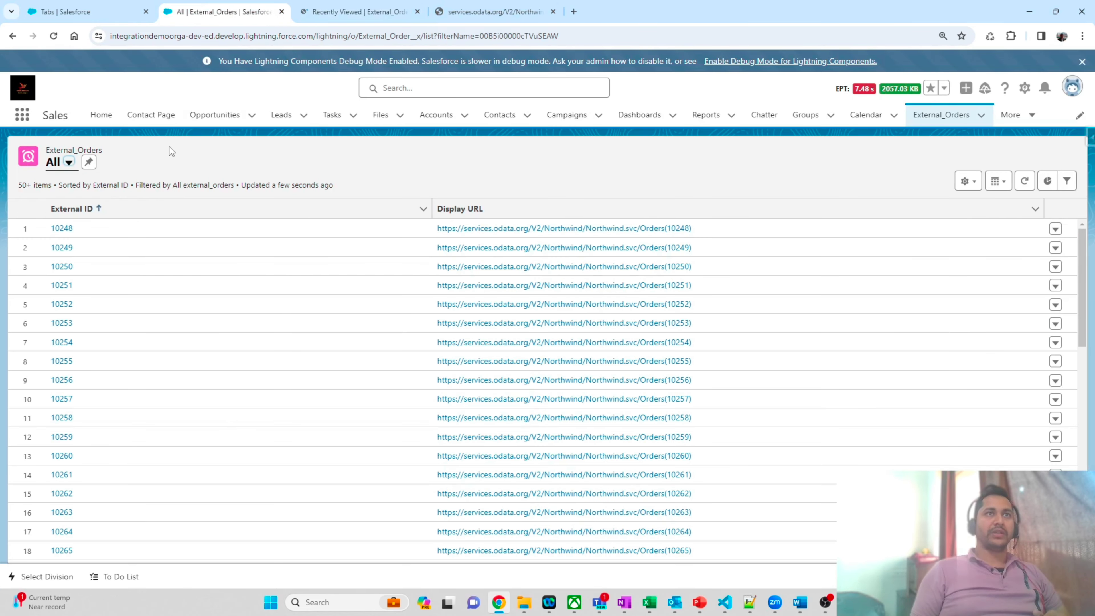
pyautogui.click(89, 163)
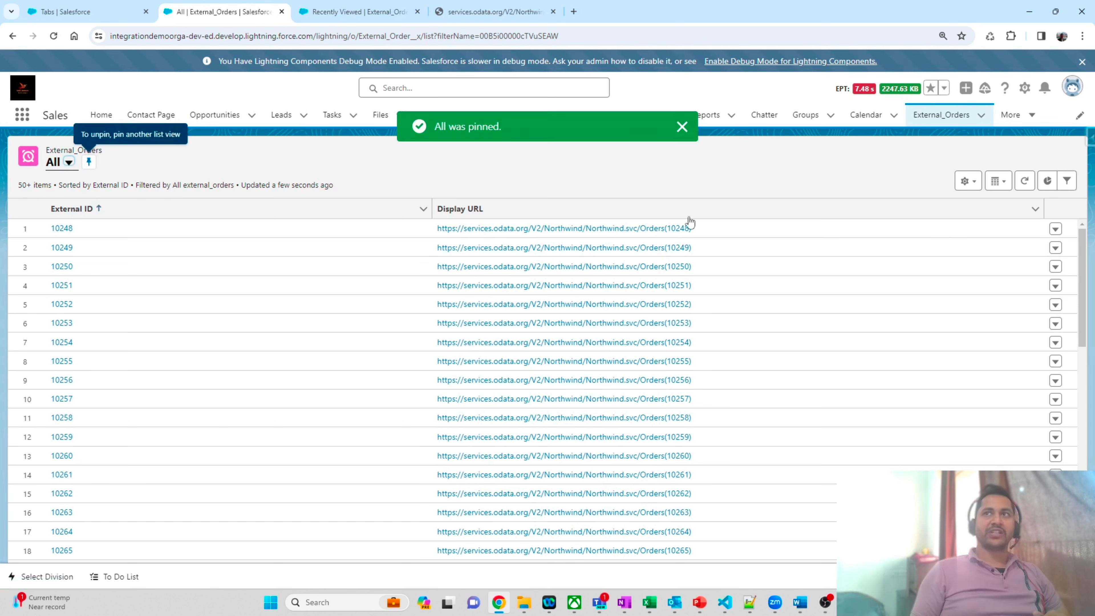
pyautogui.click(998, 182)
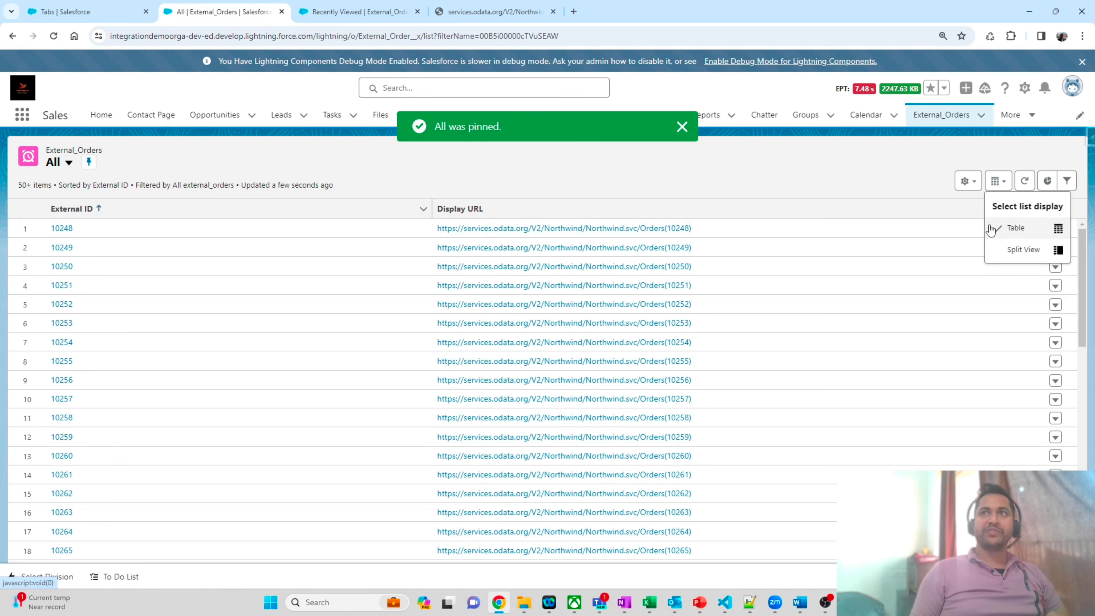
pyautogui.click(874, 175)
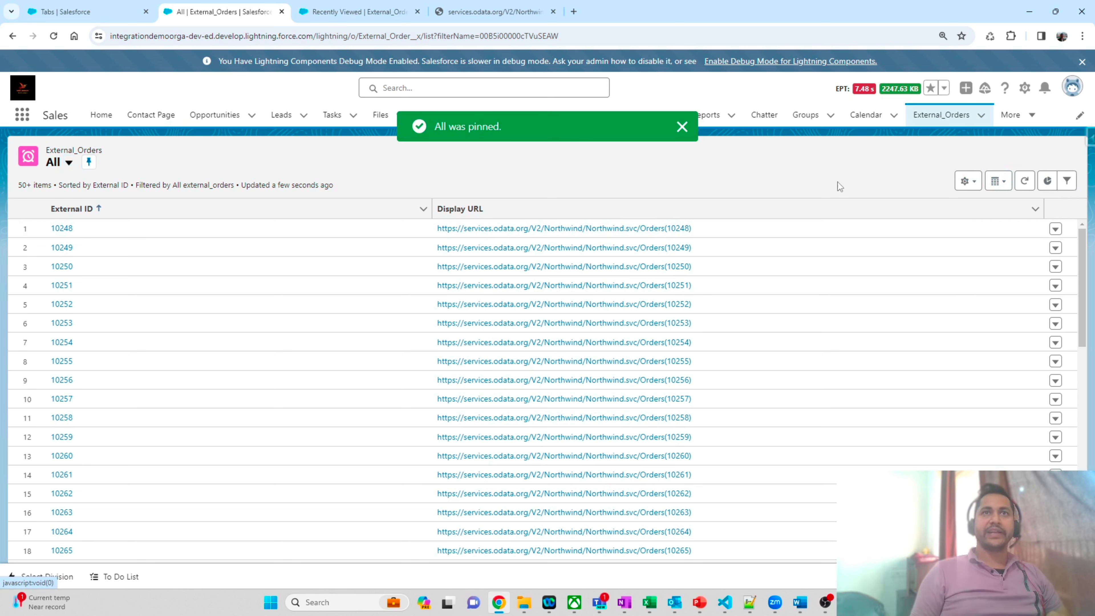
# Pin the All list view on External_Order_Details, then return to External_Orders
pyautogui.click(342, 12)
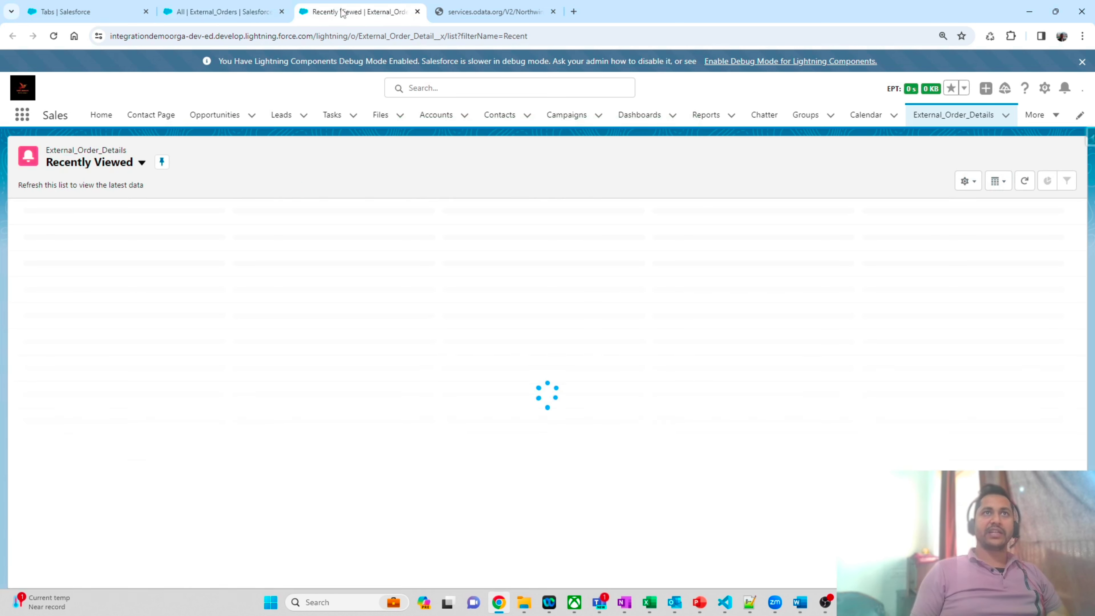
pyautogui.click(142, 163)
pyautogui.click(104, 204)
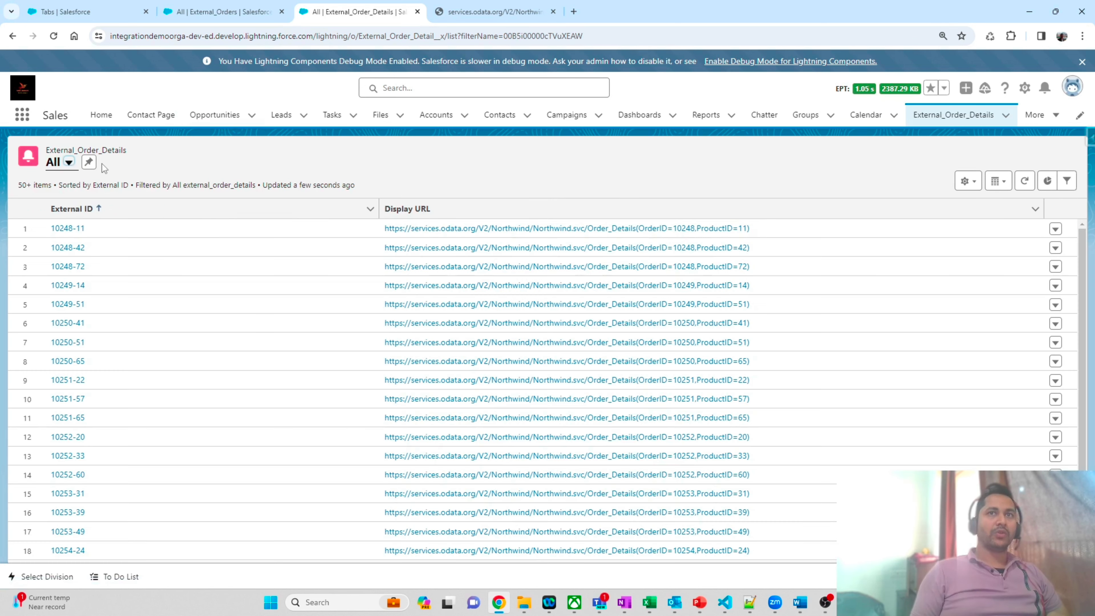
pyautogui.click(89, 162)
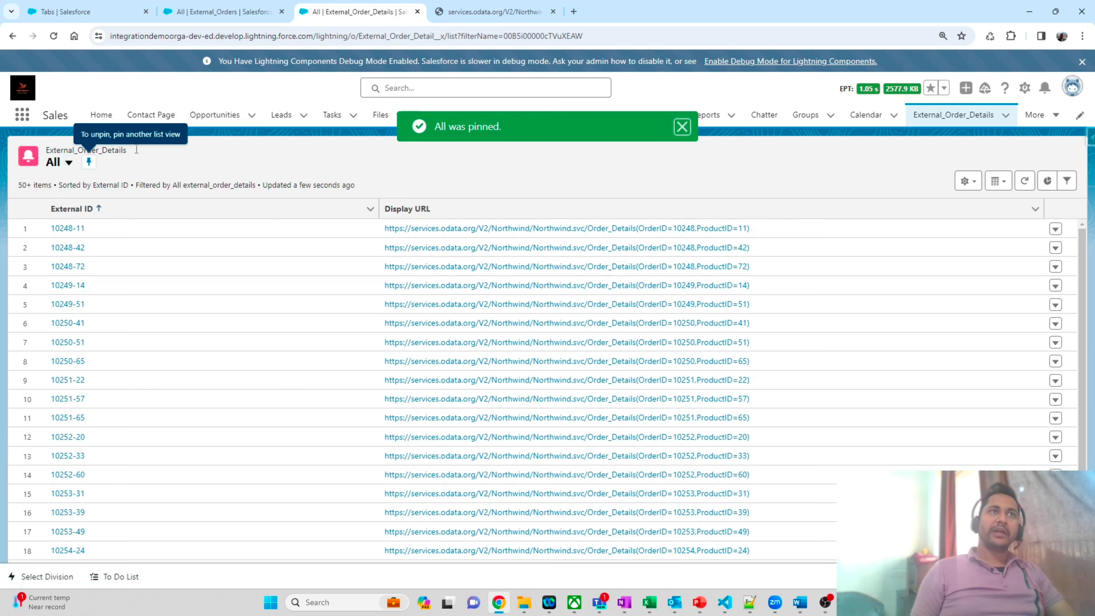
pyautogui.click(251, 19)
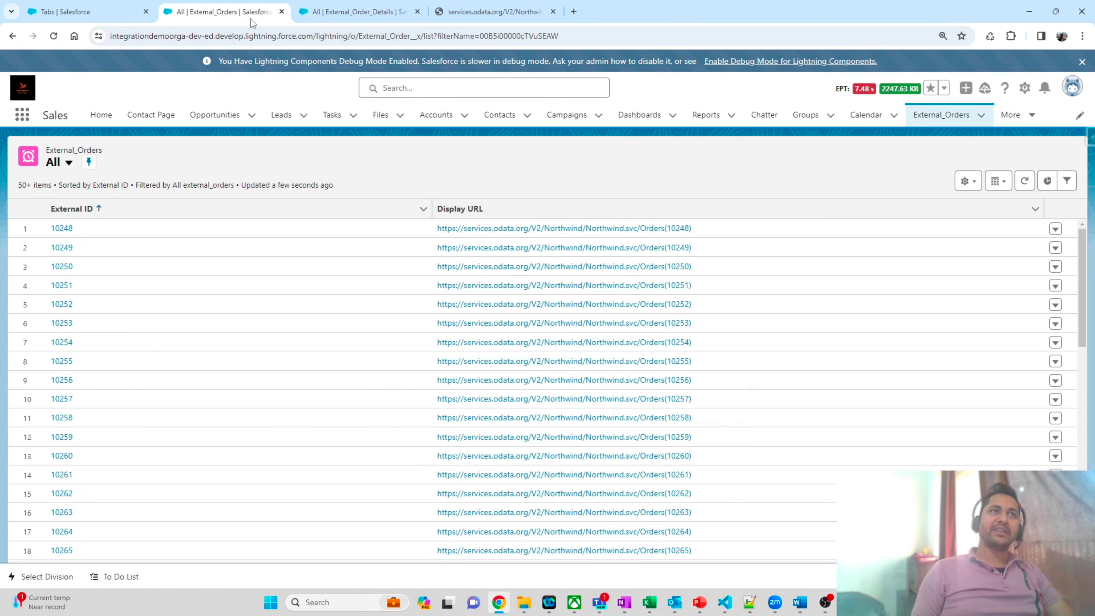
# Open order 10248 and review CustomerID VINET, freight 32.3800 and shipping to Reims, France
pyautogui.click(61, 228)
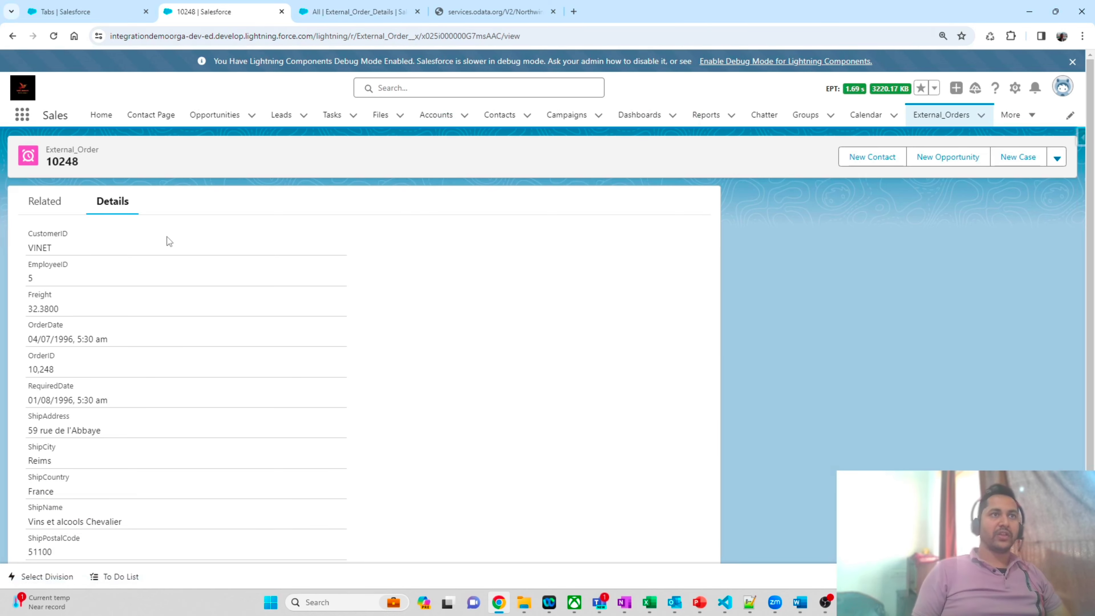
pyautogui.scroll(-2, 167, 237)
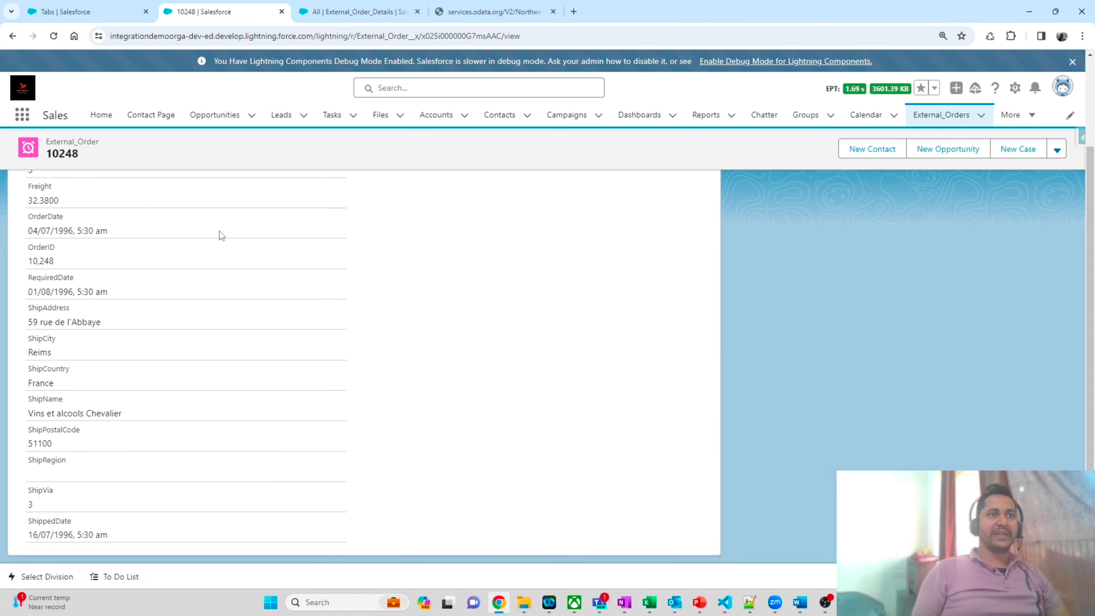
pyautogui.scroll(3, 219, 230)
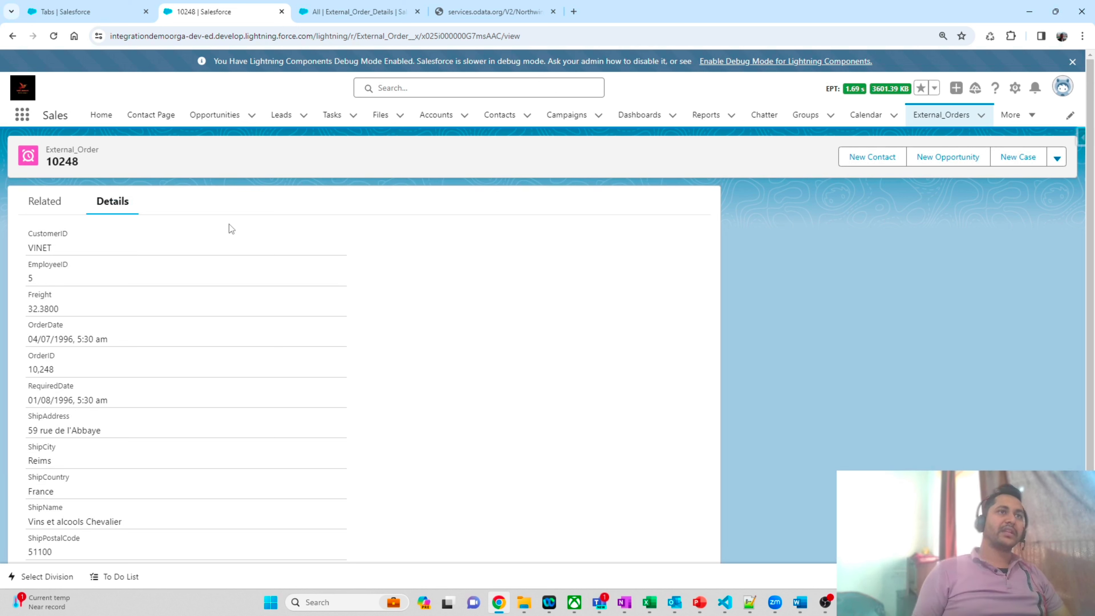
pyautogui.scroll(-1, 63, 280)
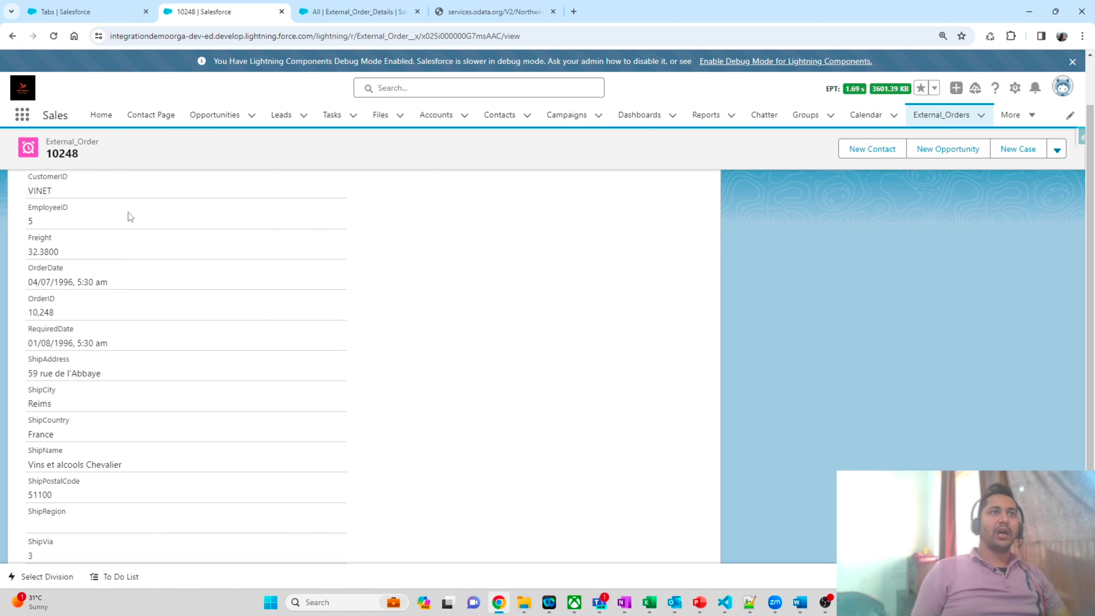
# Show the related order details use case slide, underline 'Order details', then return to Salesforce
pyautogui.hotkey('alt', 'Tab')
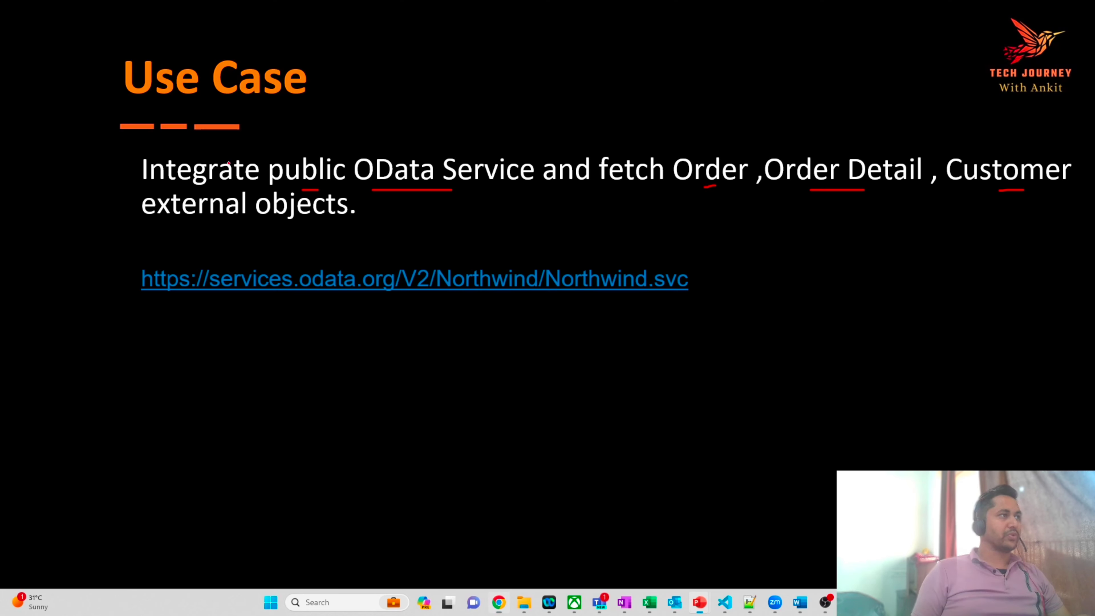
pyautogui.press('Right')
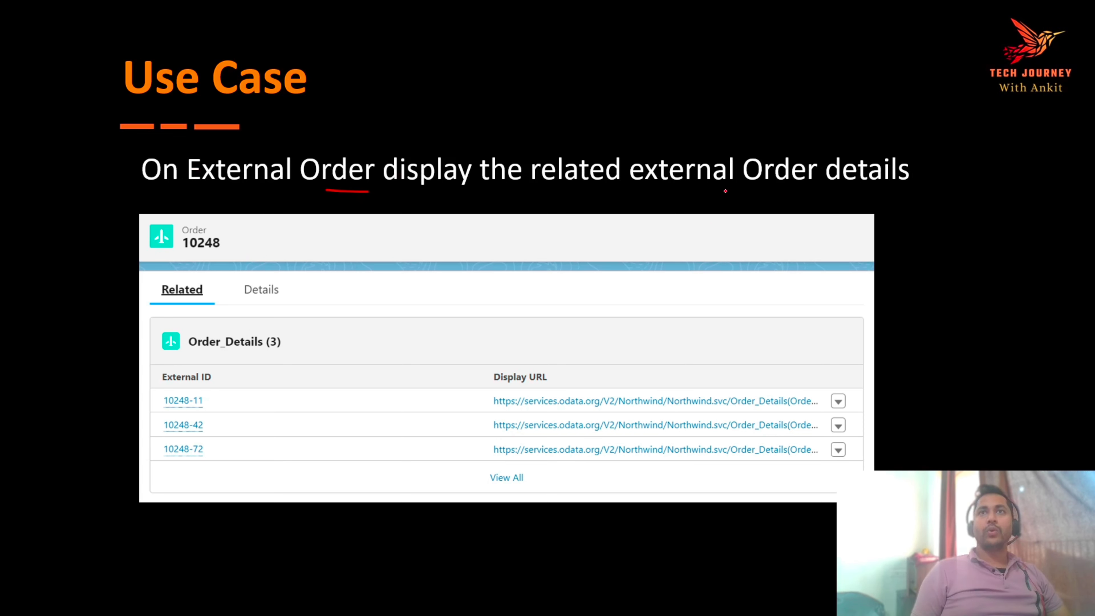
pyautogui.moveTo(761, 191); pyautogui.dragTo(873, 195)
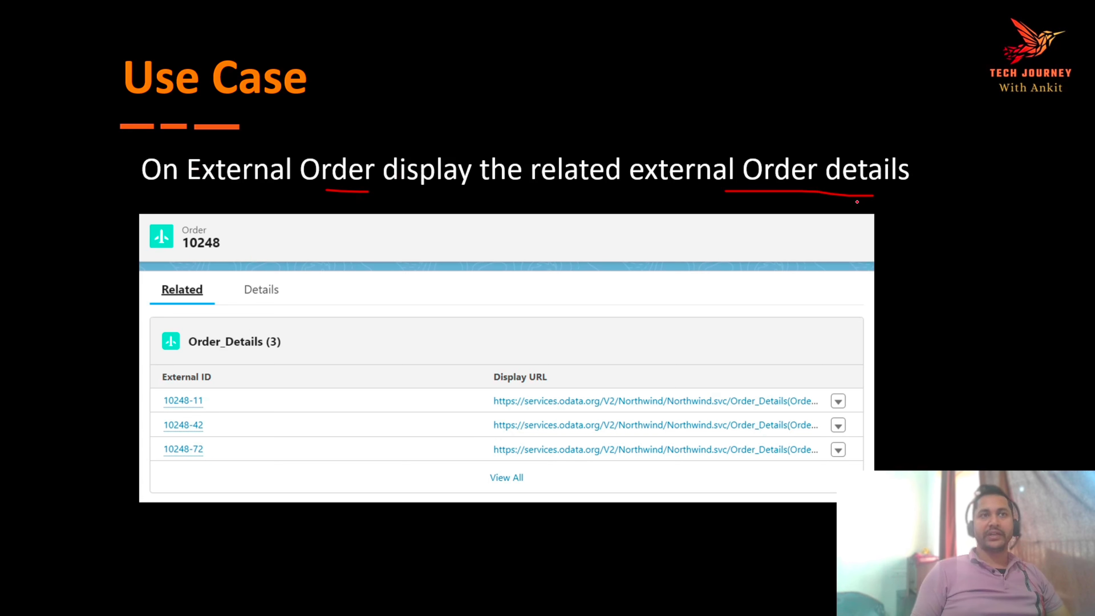
pyautogui.hotkey('alt', 'Tab')
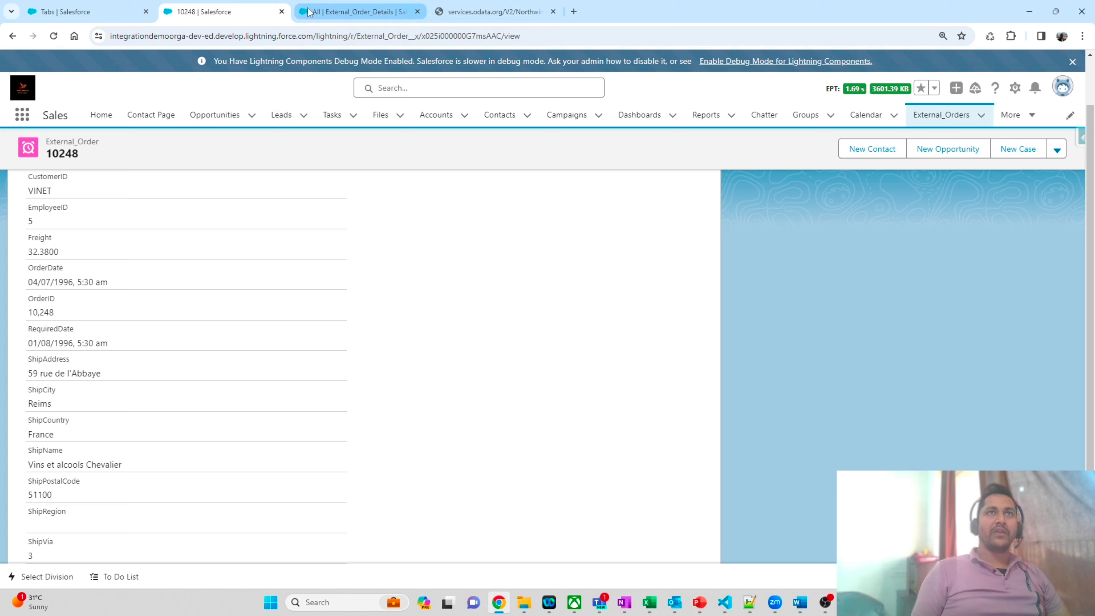
pyautogui.click(319, 12)
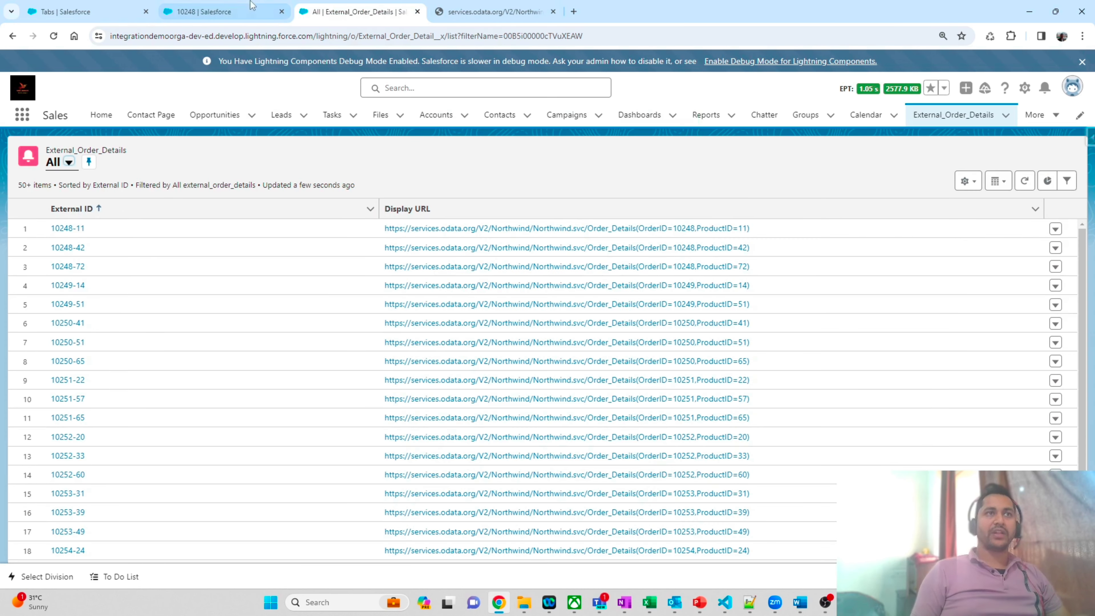
pyautogui.click(229, 6)
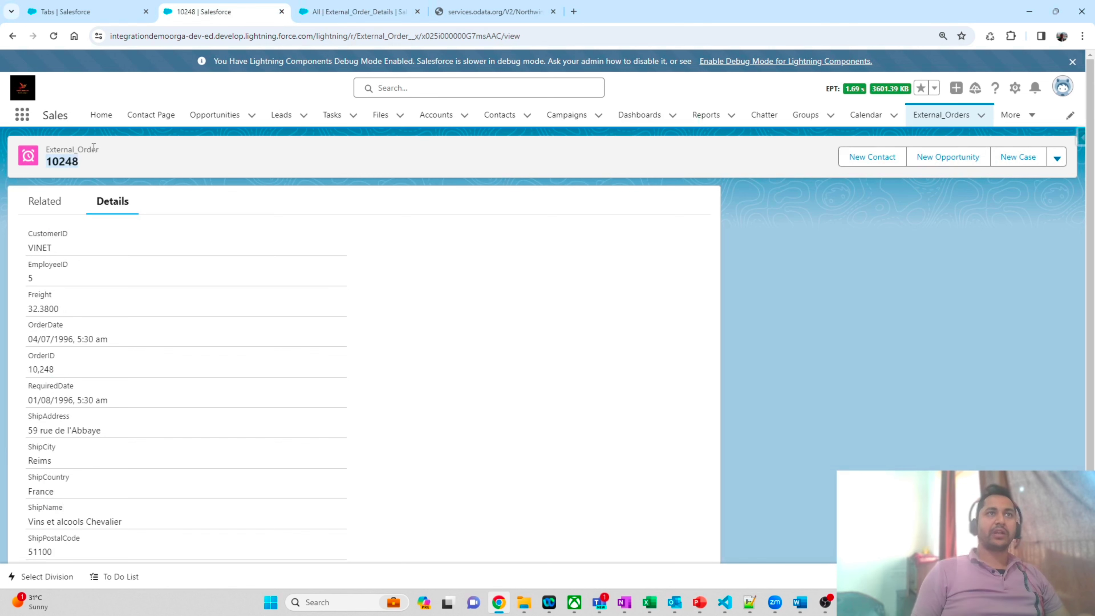
pyautogui.click(380, 16)
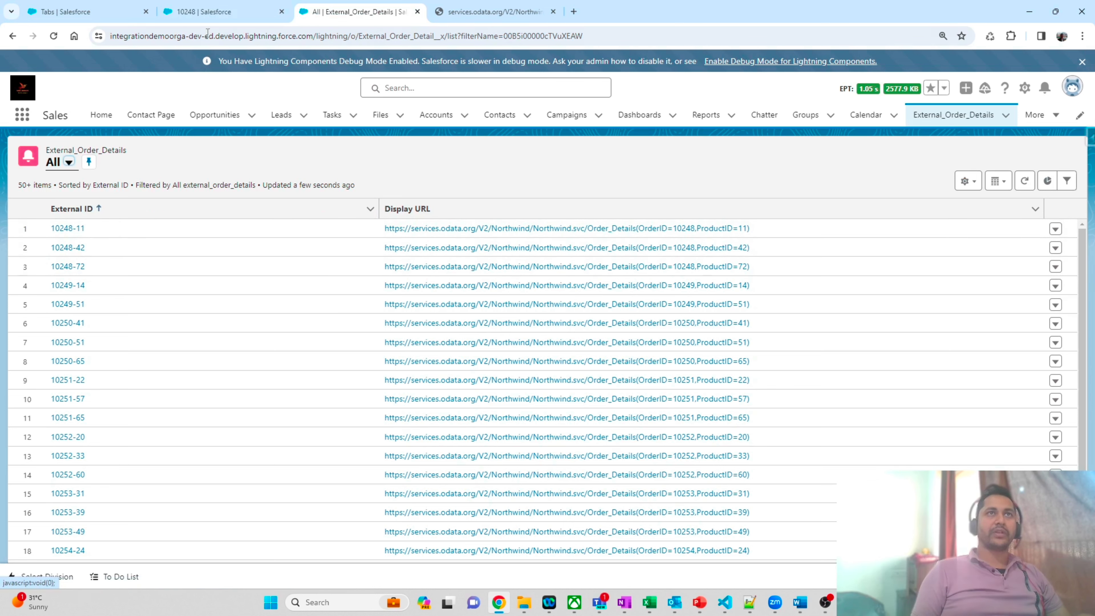
pyautogui.click(203, 11)
pyautogui.click(63, 213)
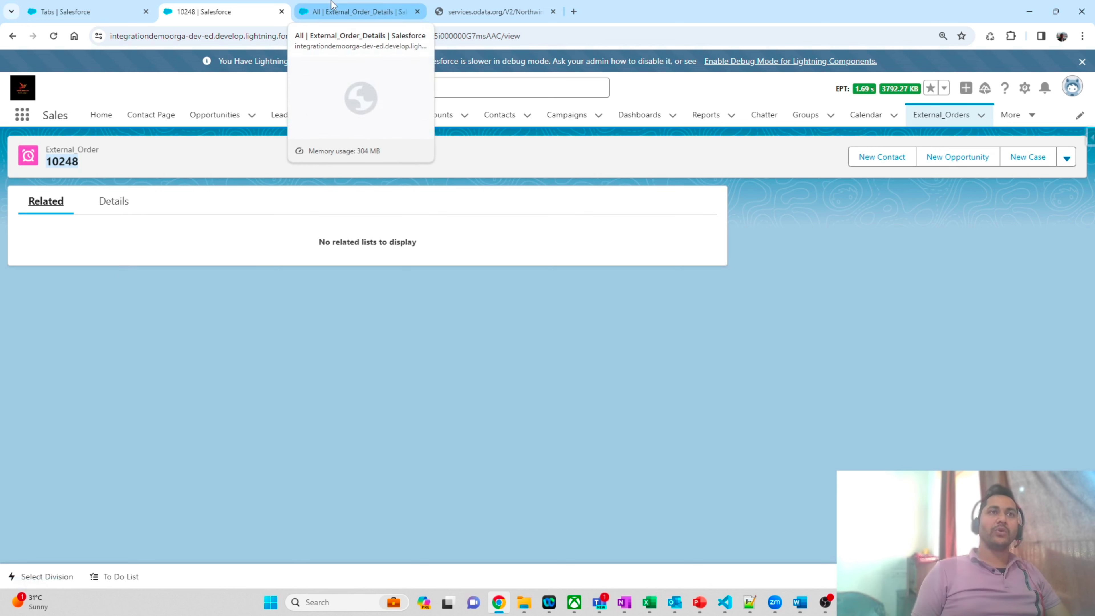
pyautogui.click(108, 208)
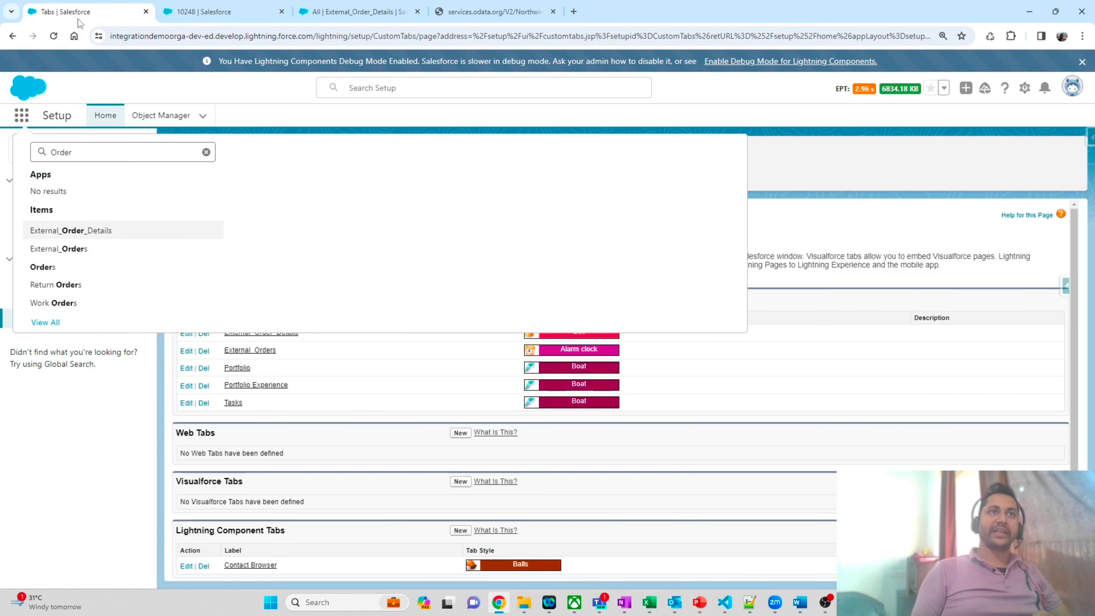
# Filter Setup's Quick Find by 'external' and go to External Objects under Integrations
pyautogui.click(79, 12)
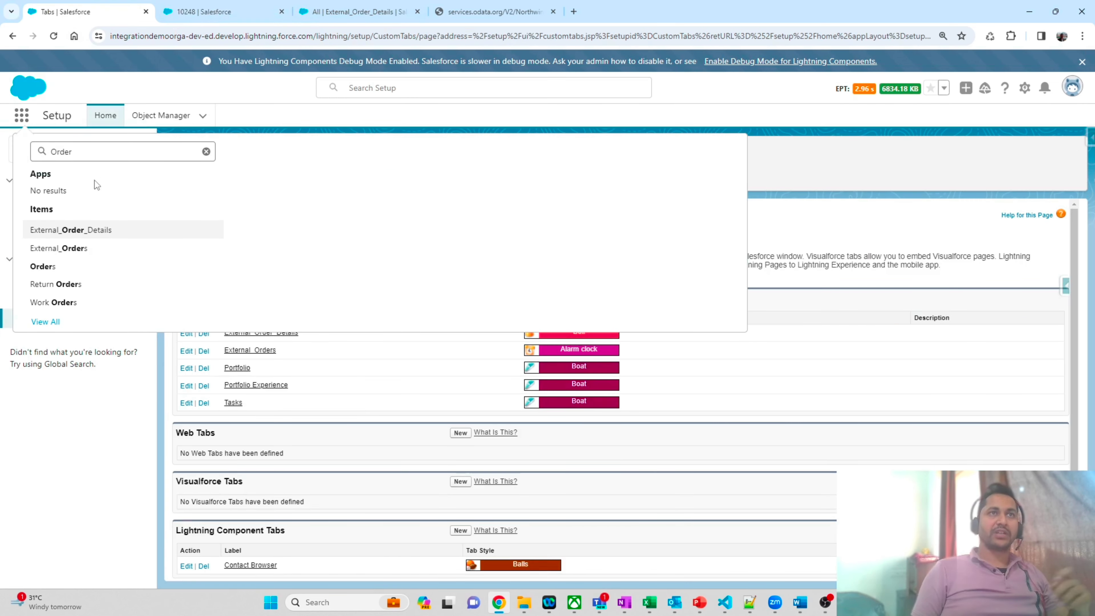
pyautogui.click(72, 395)
pyautogui.doubleClick(63, 153)
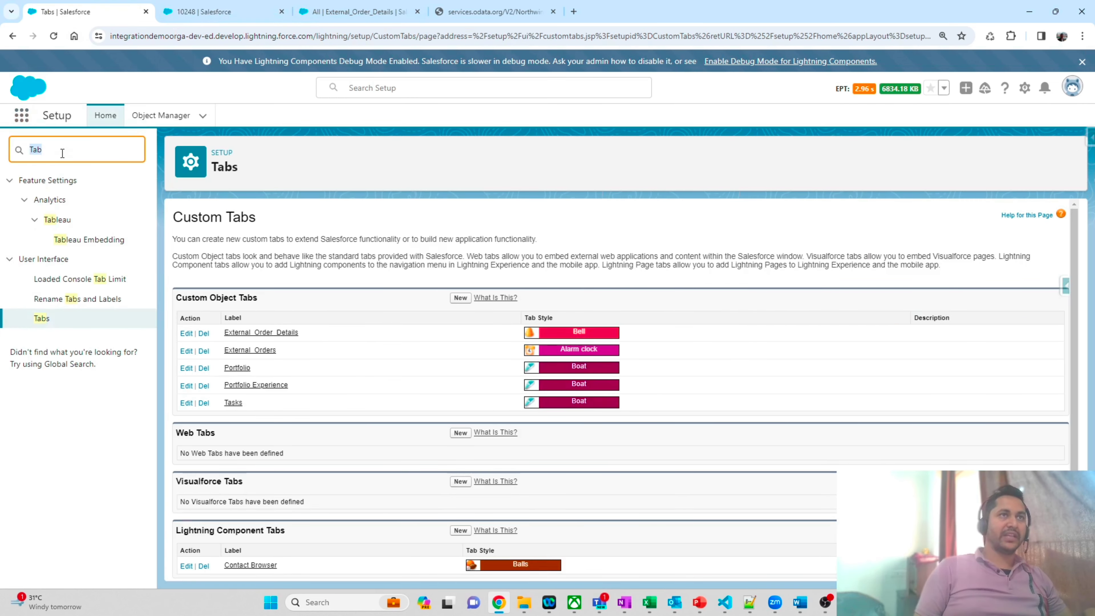
pyautogui.write('ex')
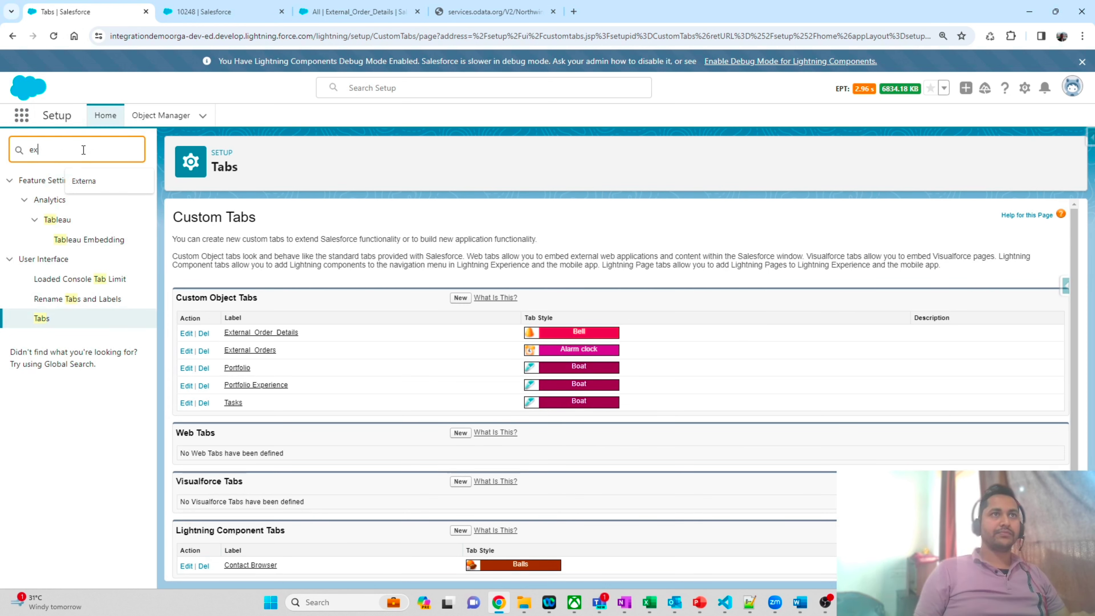
pyautogui.write('ternal')
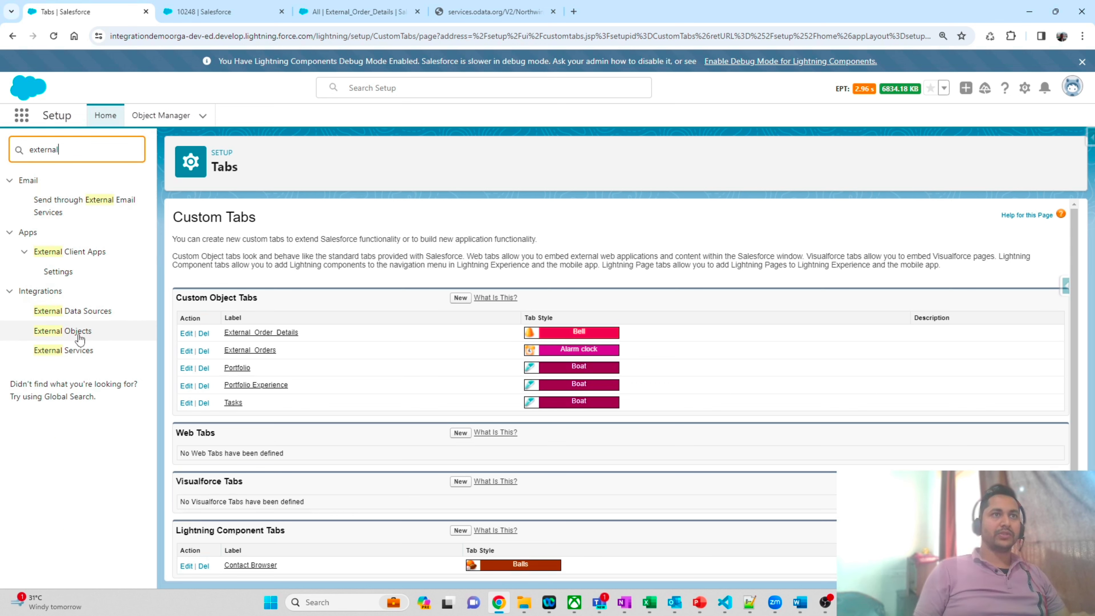
pyautogui.click(77, 332)
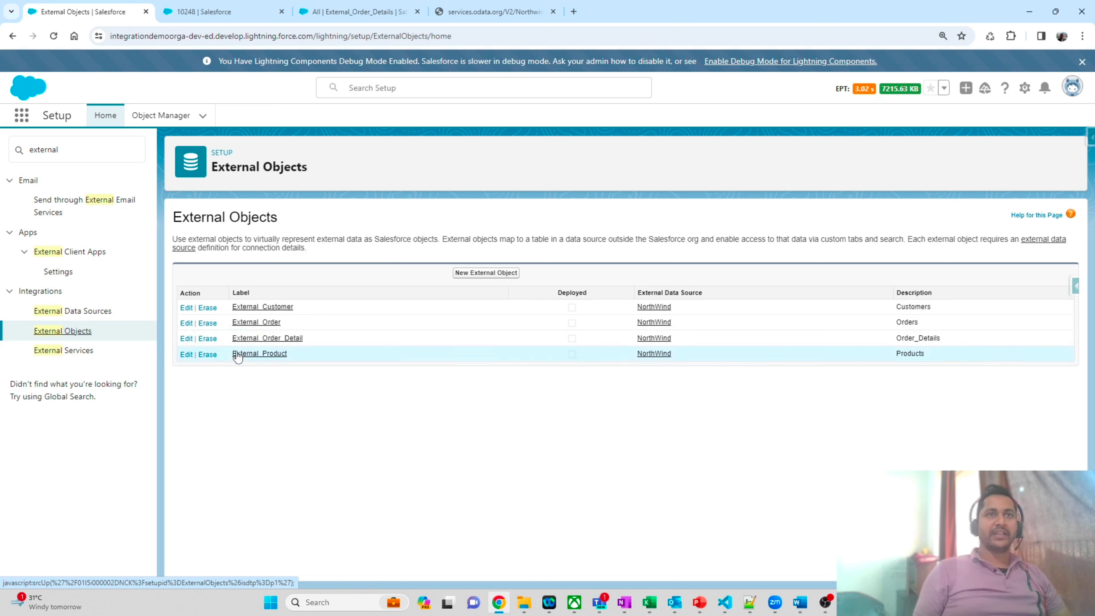
# Open the External_Order_Detail definition and edit its OrderID custom field
pyautogui.click(265, 339)
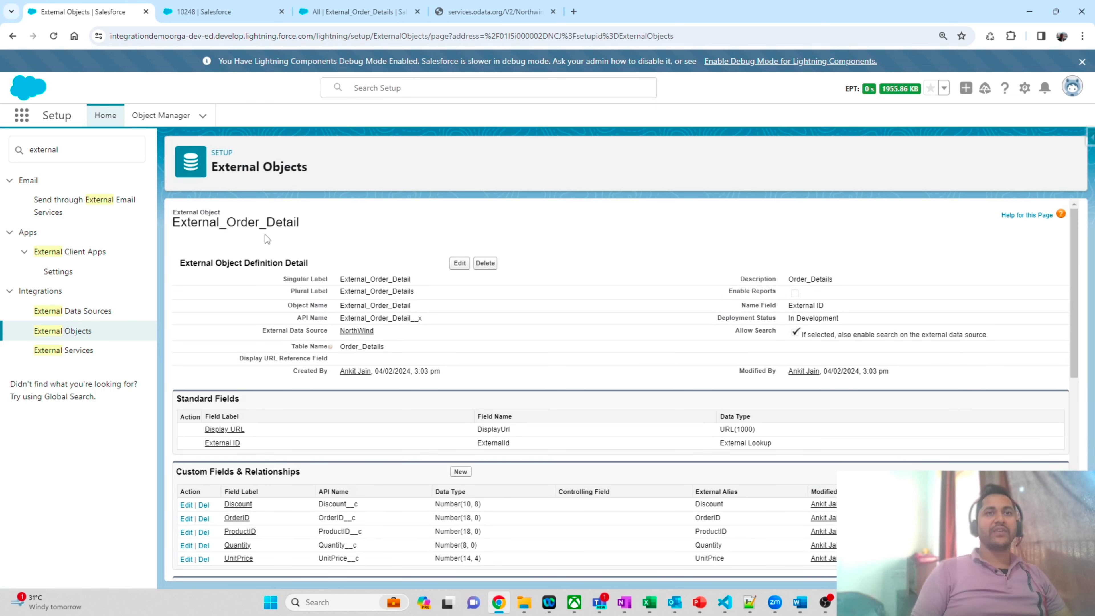
pyautogui.scroll(-1, 437, 432)
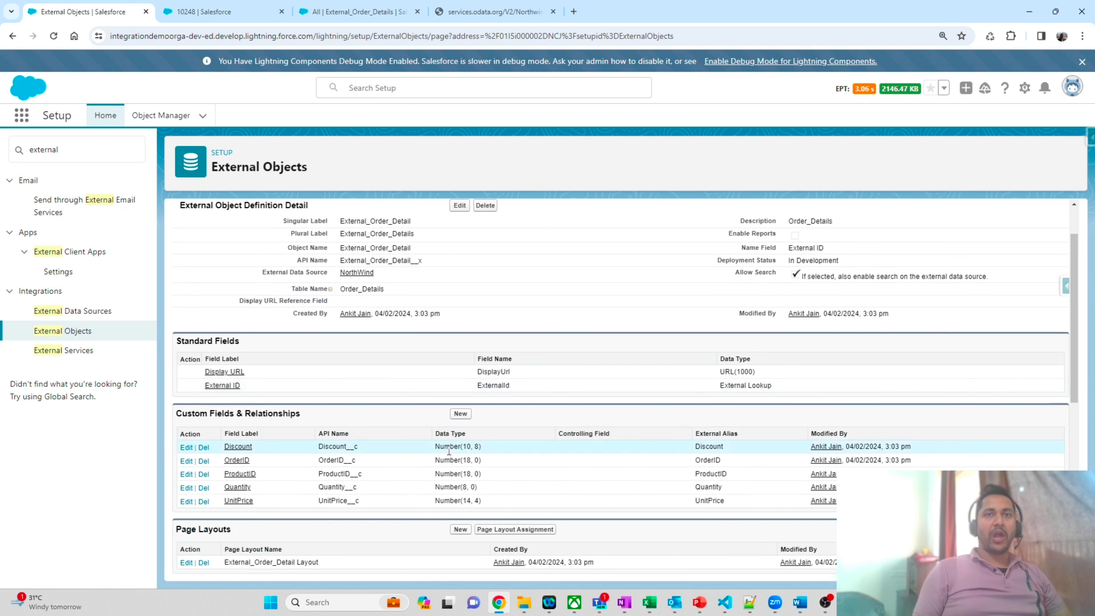
pyautogui.click(256, 462)
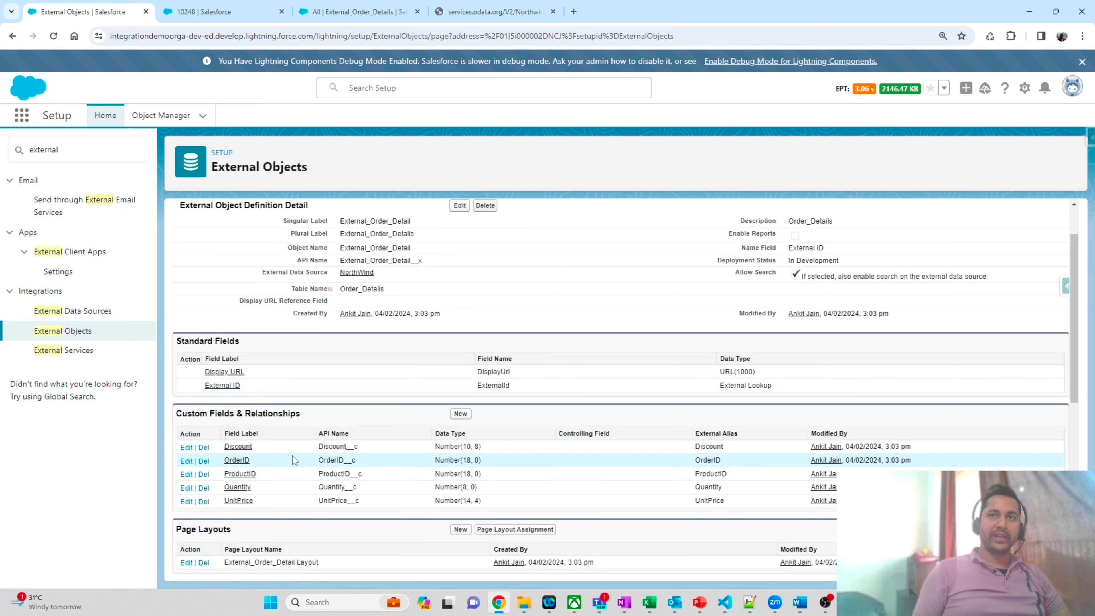
pyautogui.click(186, 461)
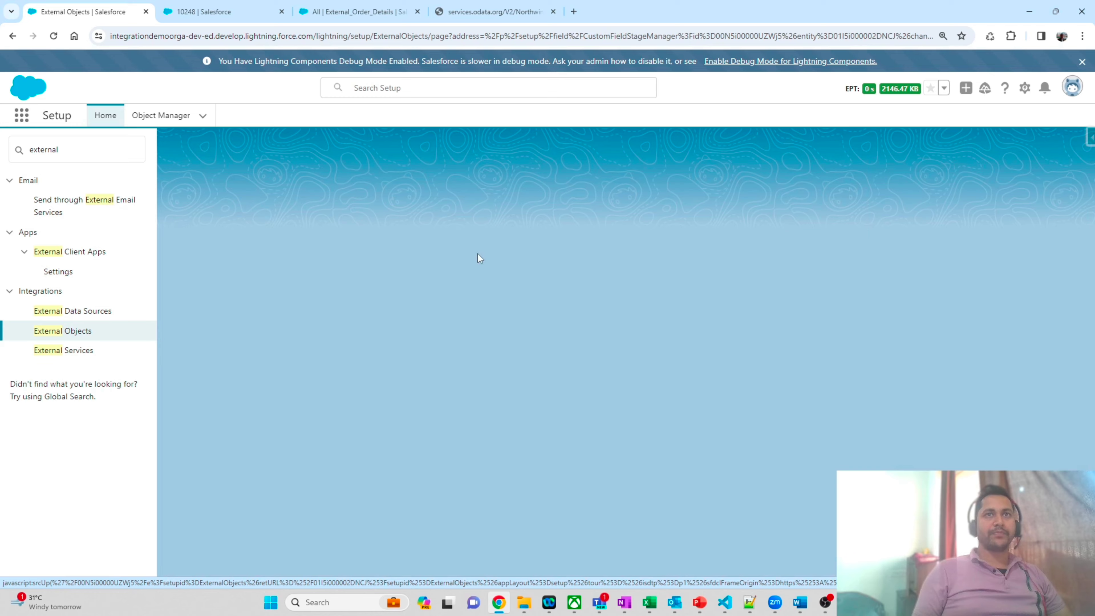
# Change OrderID's type to an External Lookup Relationship related to External_Order
pyautogui.click(477, 254)
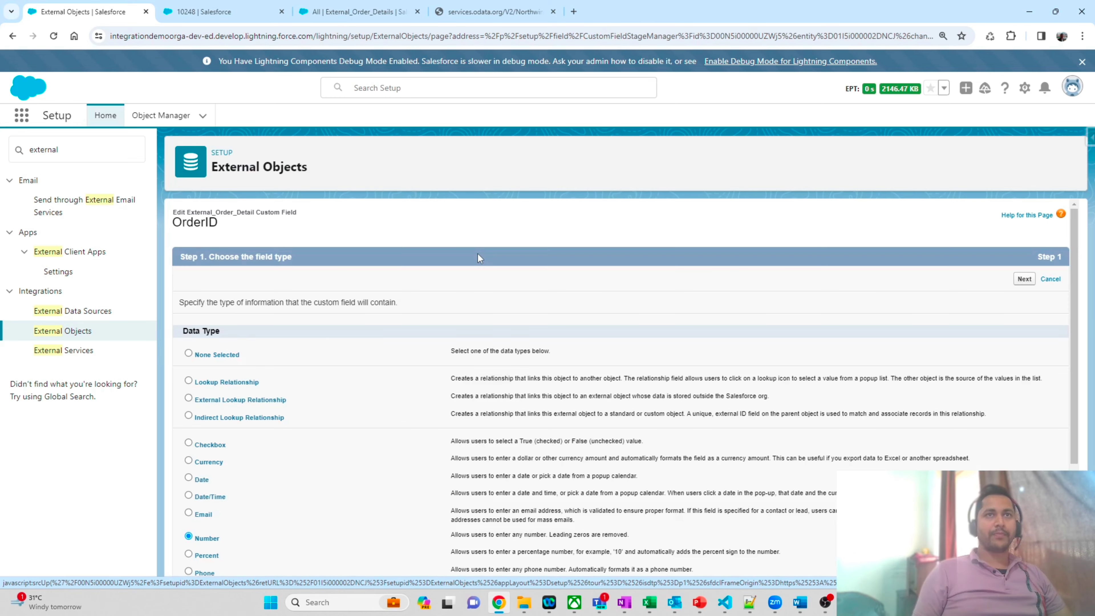
pyautogui.click(228, 401)
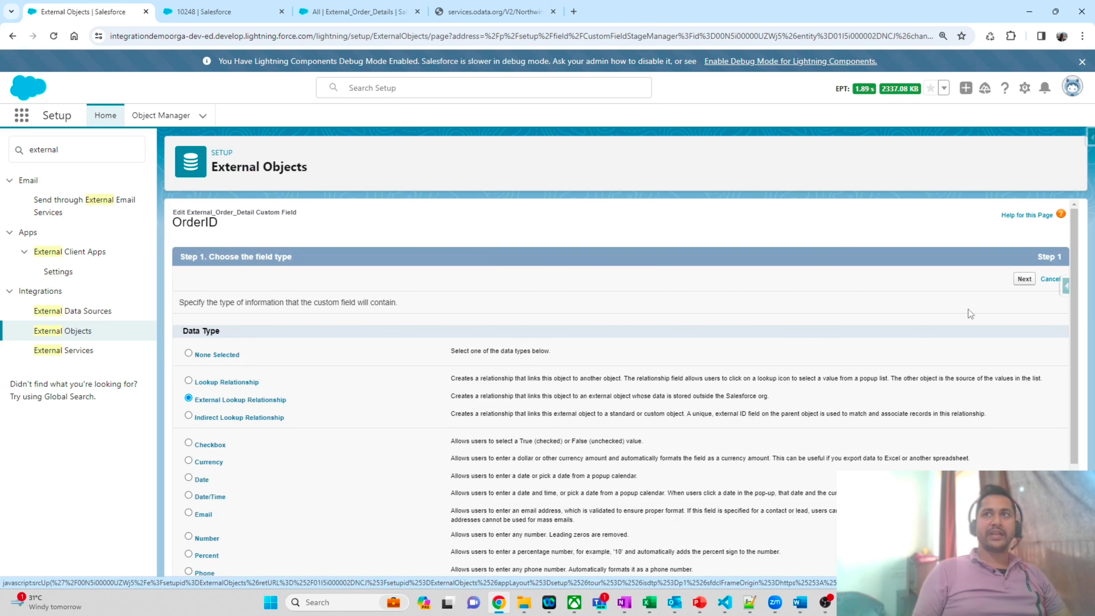
pyautogui.click(1025, 279)
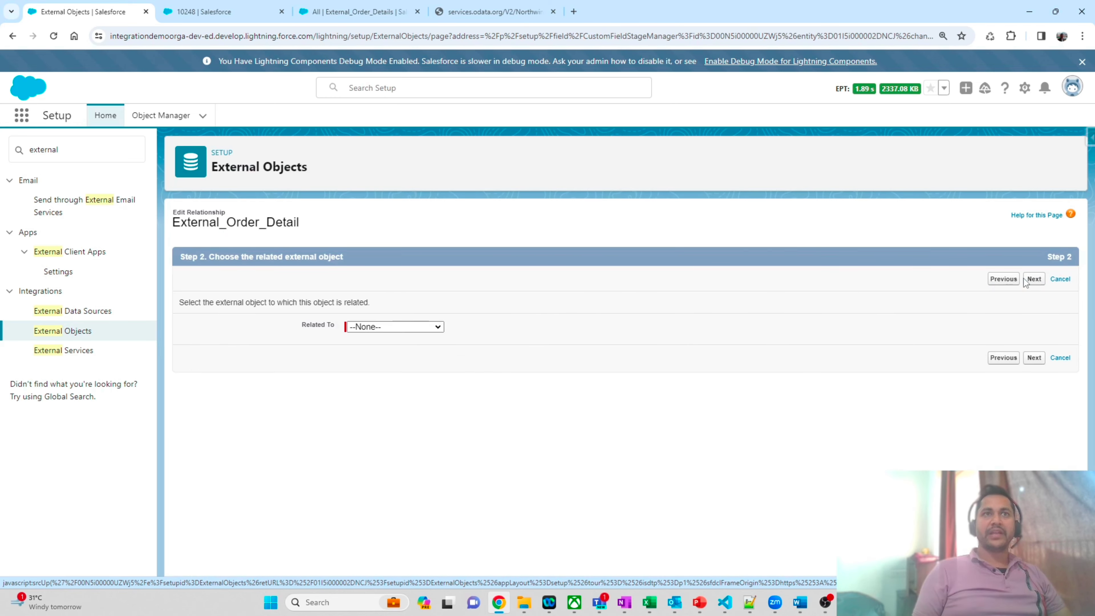
pyautogui.click(404, 327)
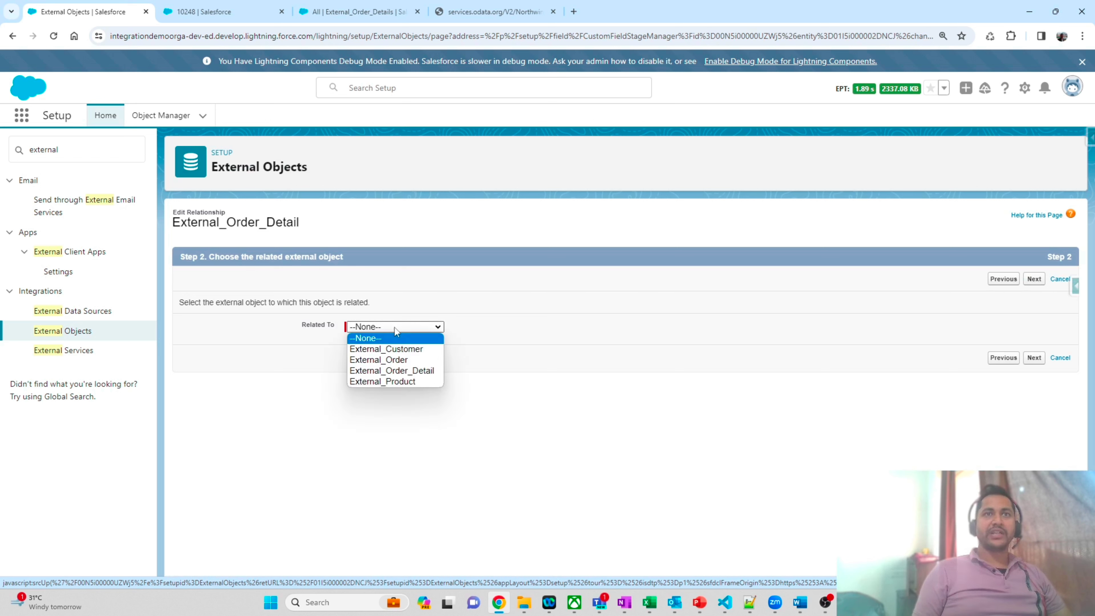
pyautogui.click(395, 361)
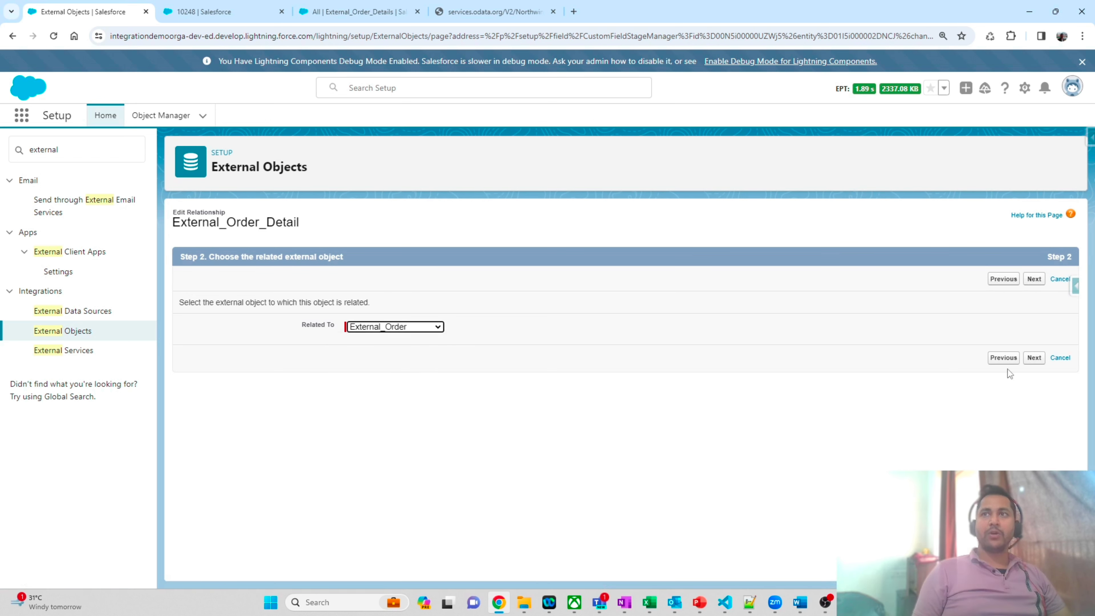
pyautogui.click(1035, 358)
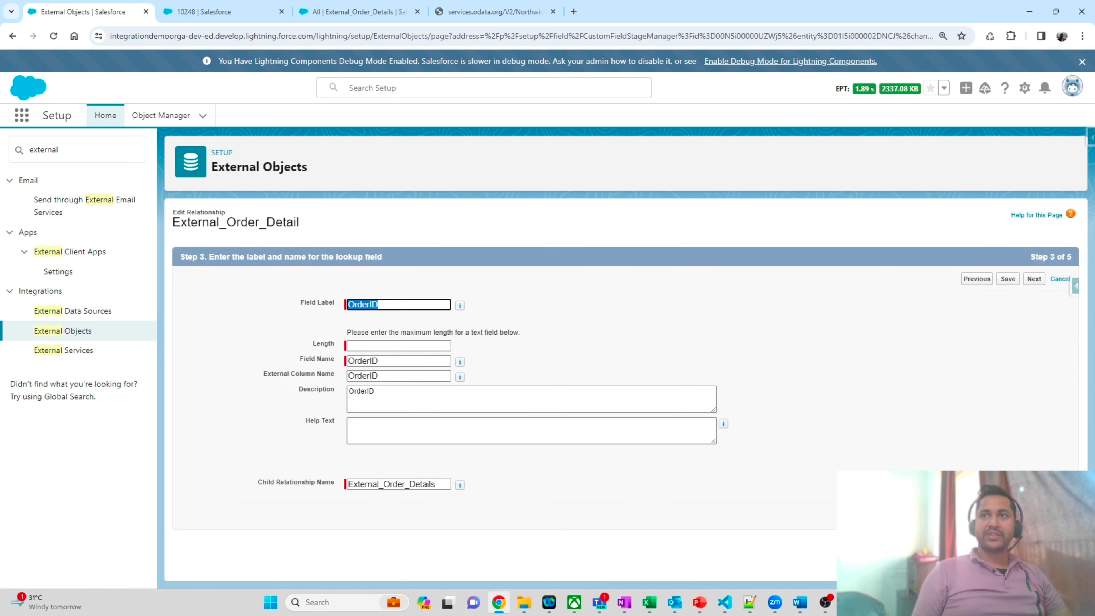
# Set the lookup length to 20, make it visible to all profiles, and save
pyautogui.click(1034, 279)
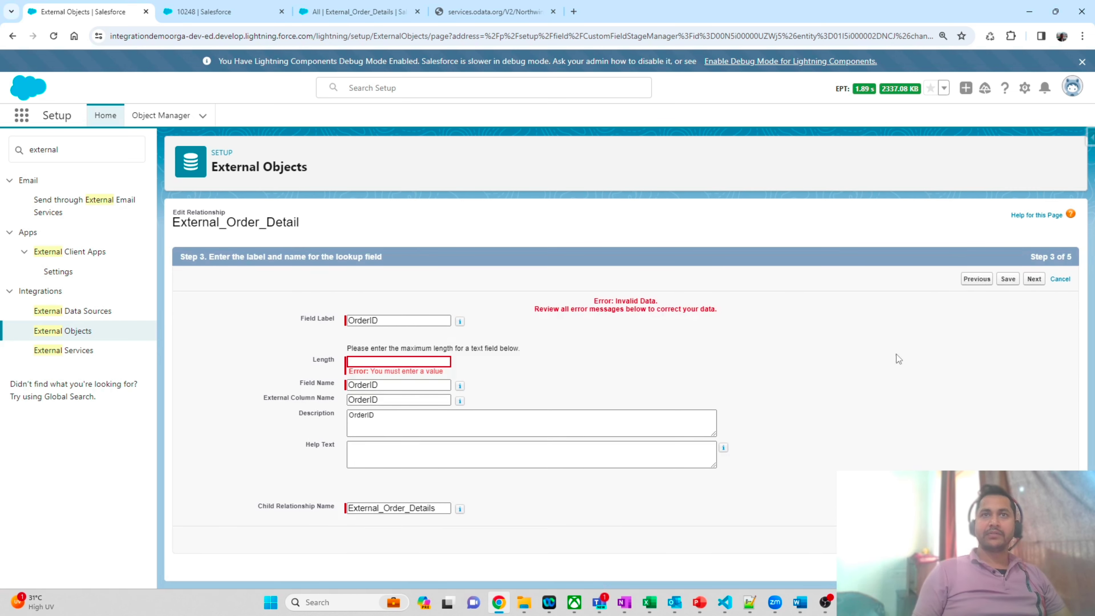
pyautogui.click(367, 361)
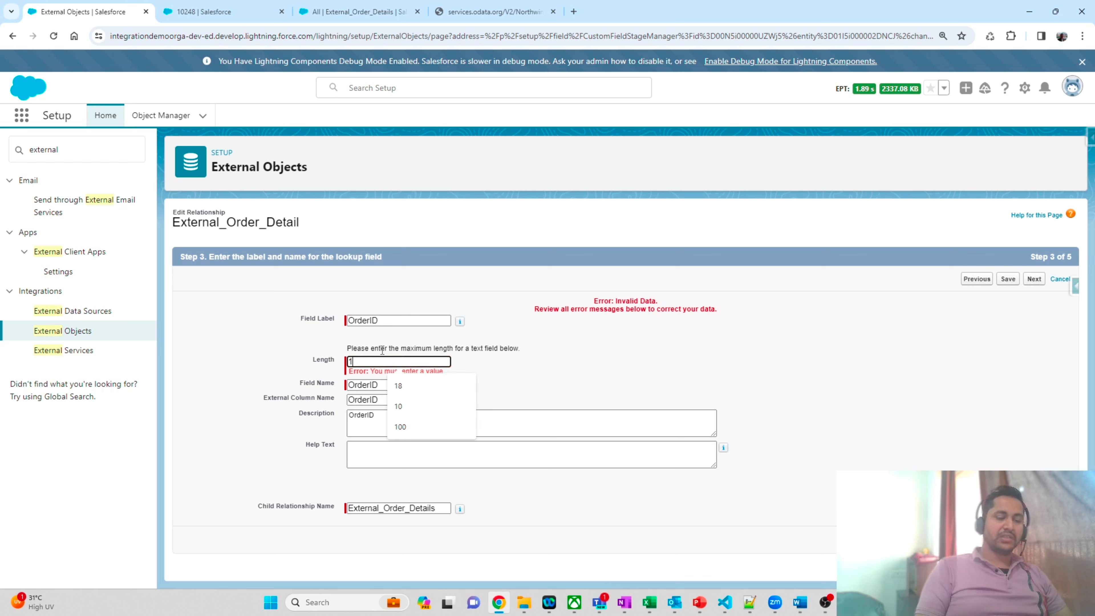
pyautogui.press('Escape')
pyautogui.write('20')
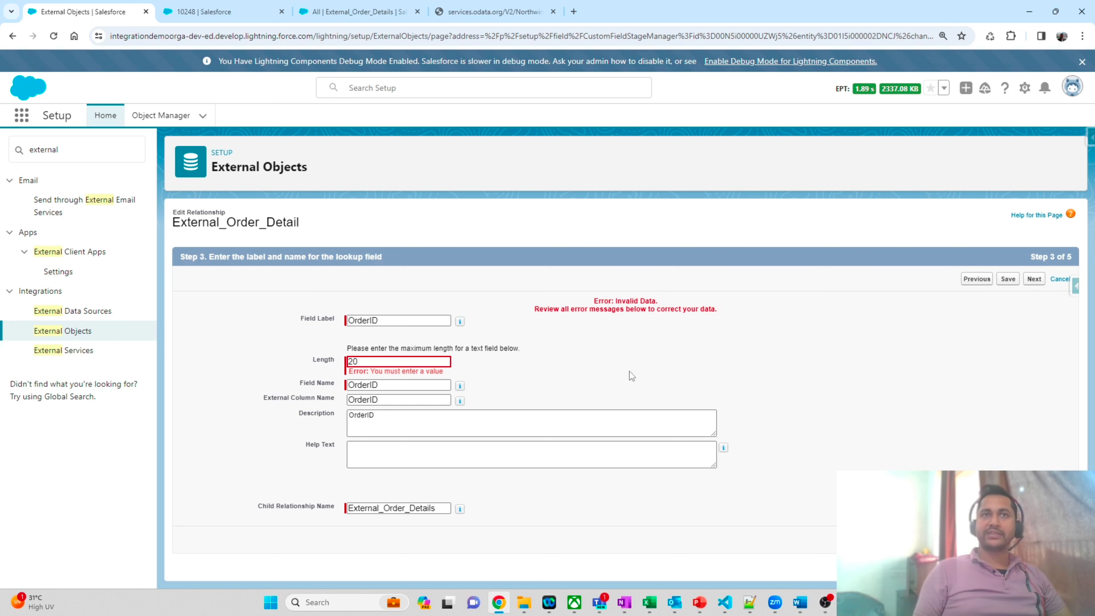
pyautogui.press('Return')
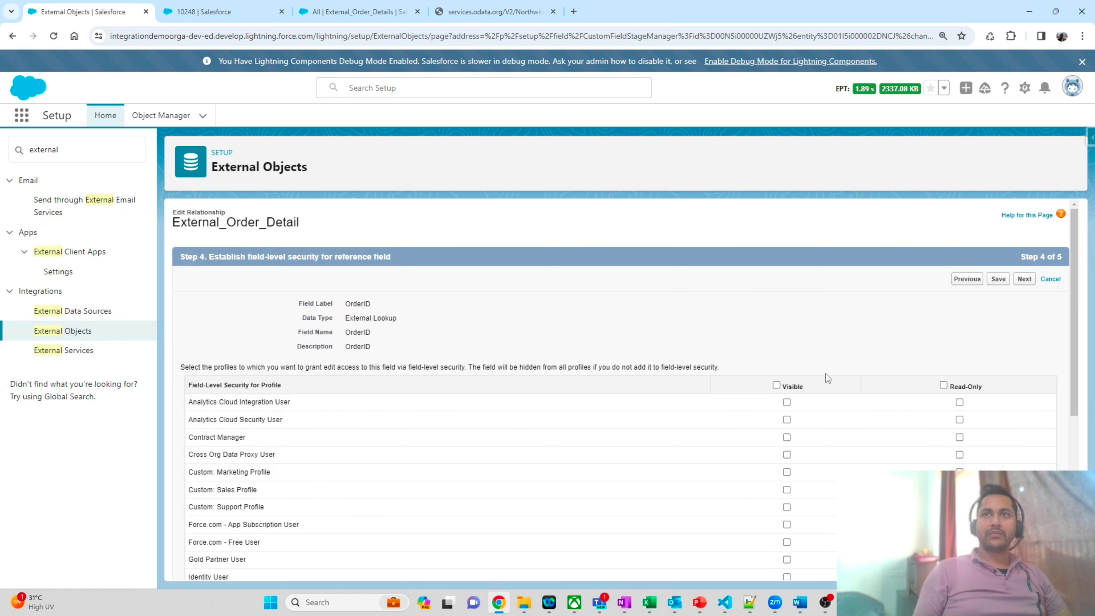
pyautogui.click(776, 384)
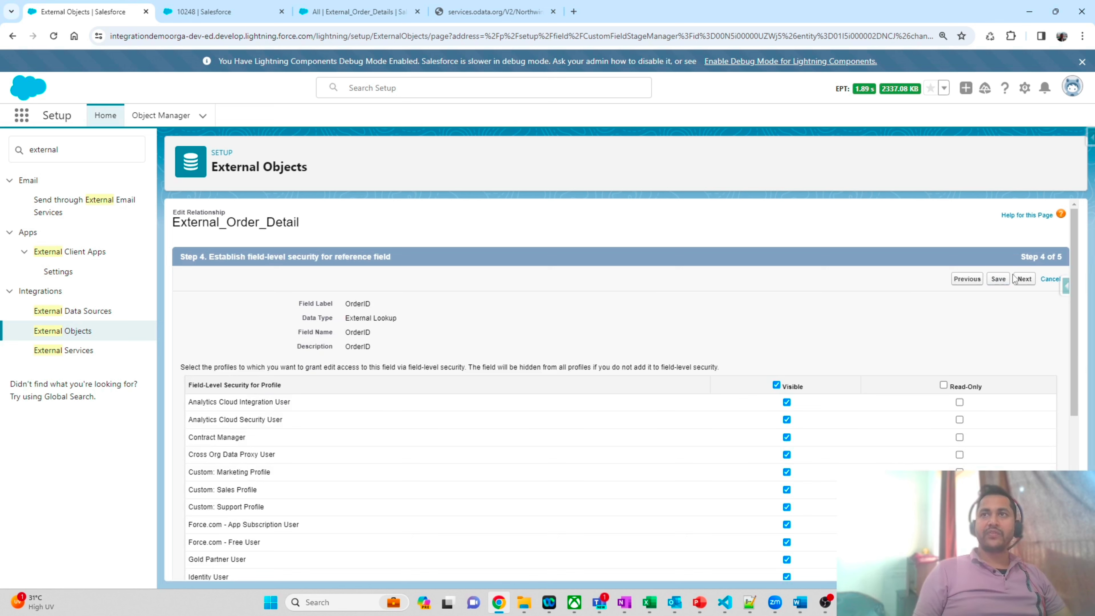
pyautogui.click(998, 280)
pyautogui.click(998, 279)
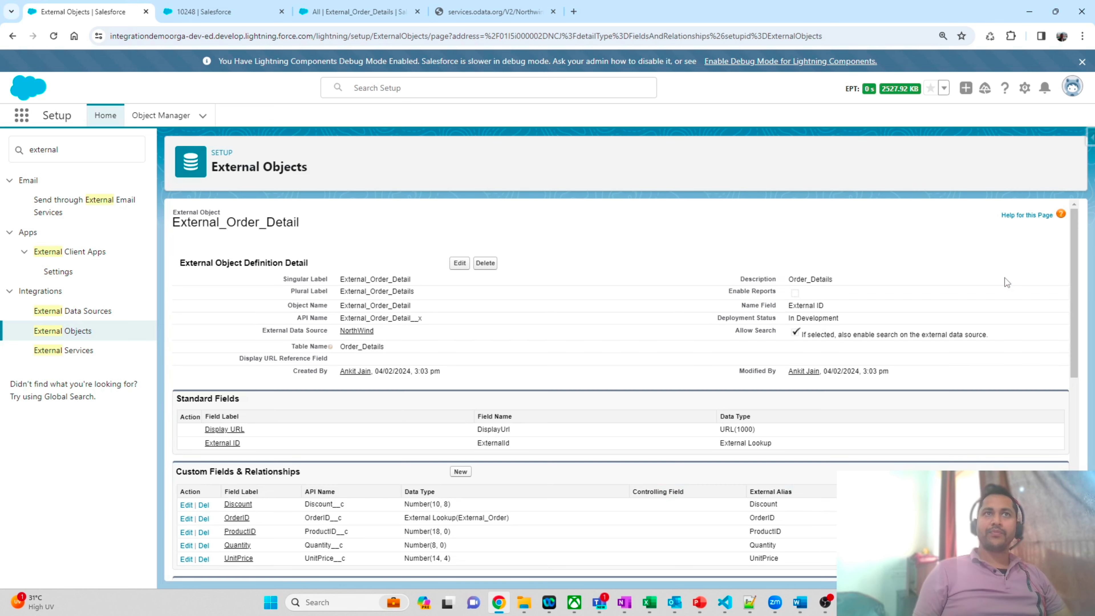
# Open order detail 10248-11, follow its OrderID to order 10248, and view its Related tab
pyautogui.scroll(-2, 445, 400)
pyautogui.scroll(-5, 444, 400)
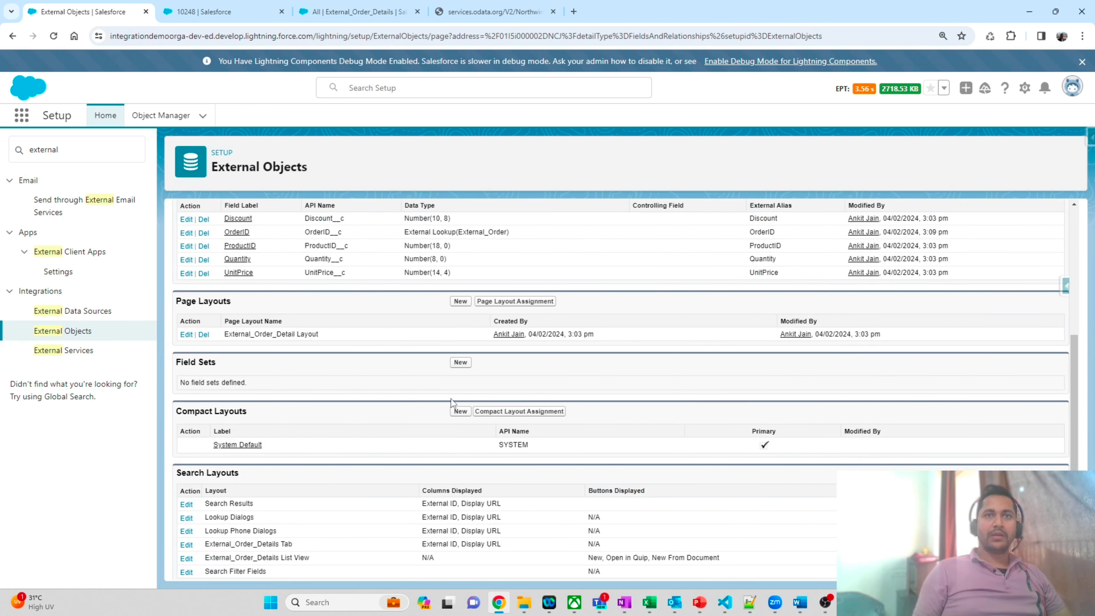
pyautogui.scroll(2, 451, 399)
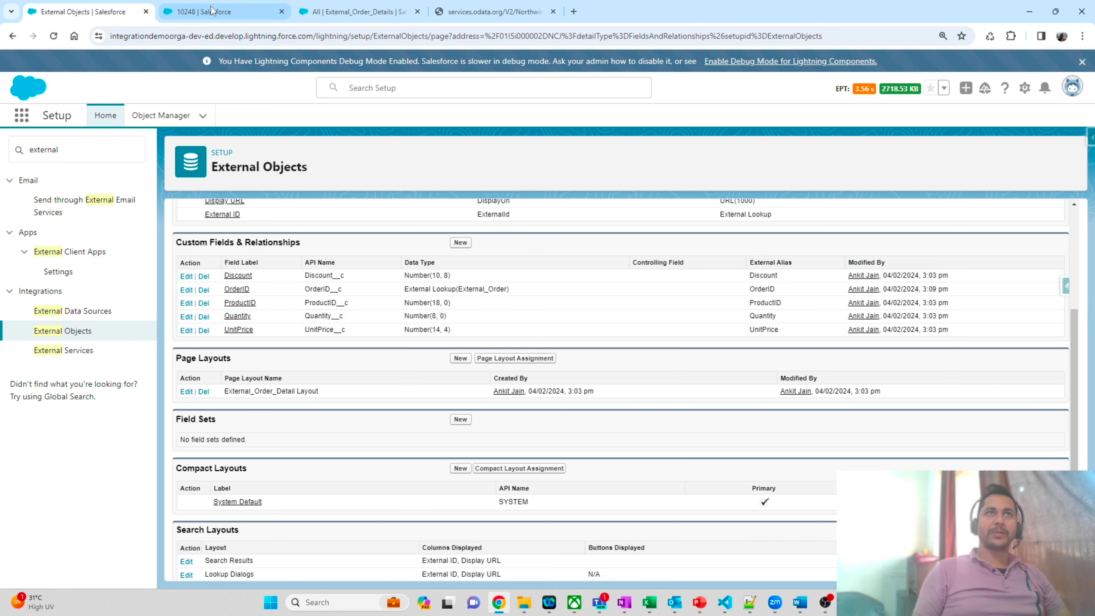
pyautogui.click(222, 12)
pyautogui.click(370, 13)
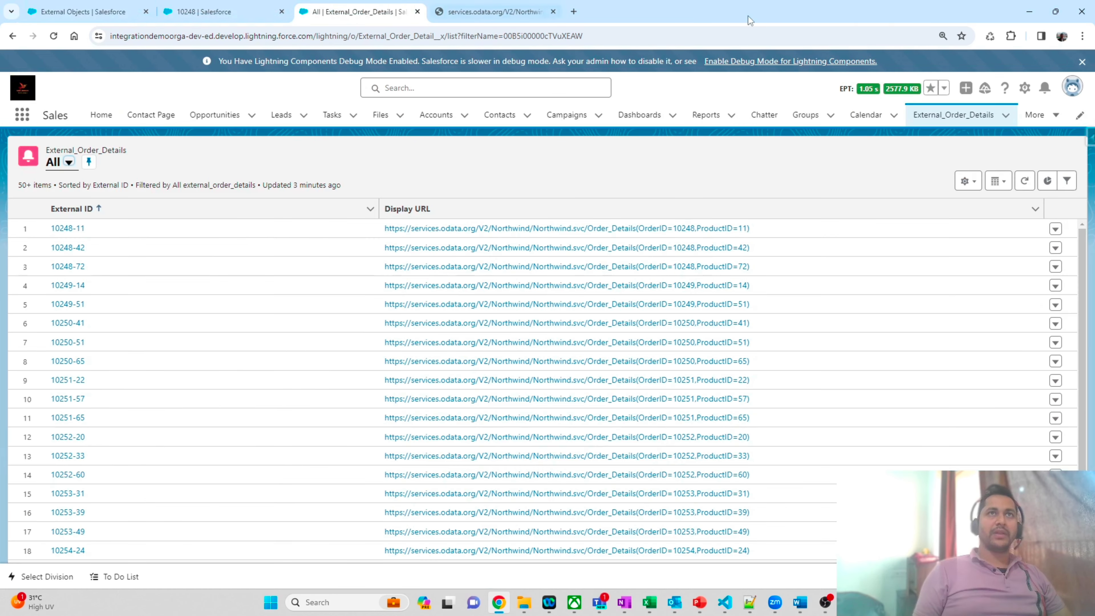
pyautogui.click(74, 230)
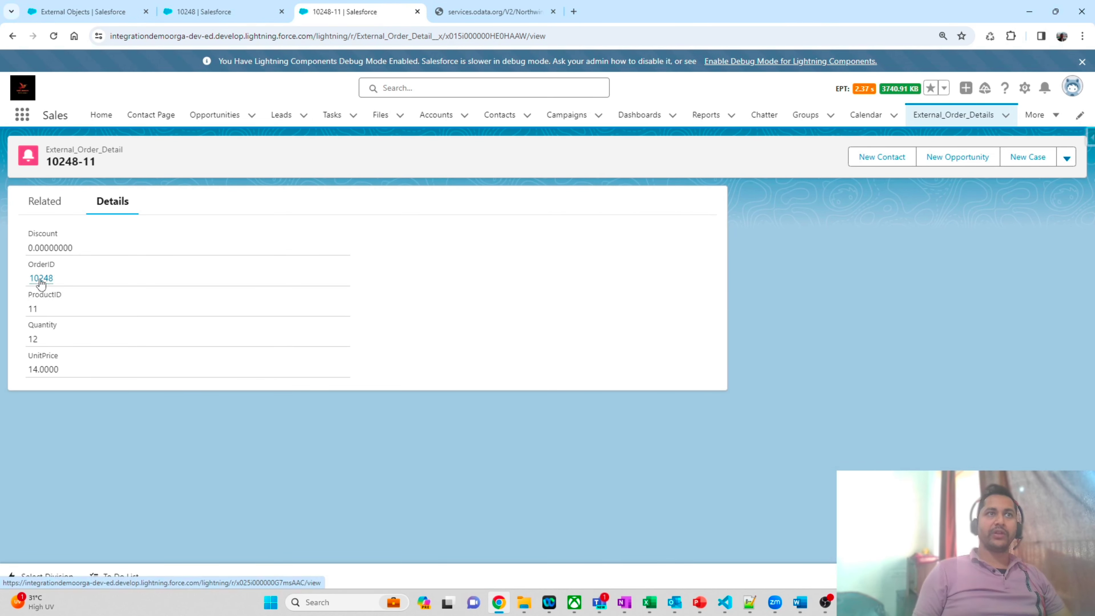
pyautogui.moveTo(36, 281)
pyautogui.click(37, 280)
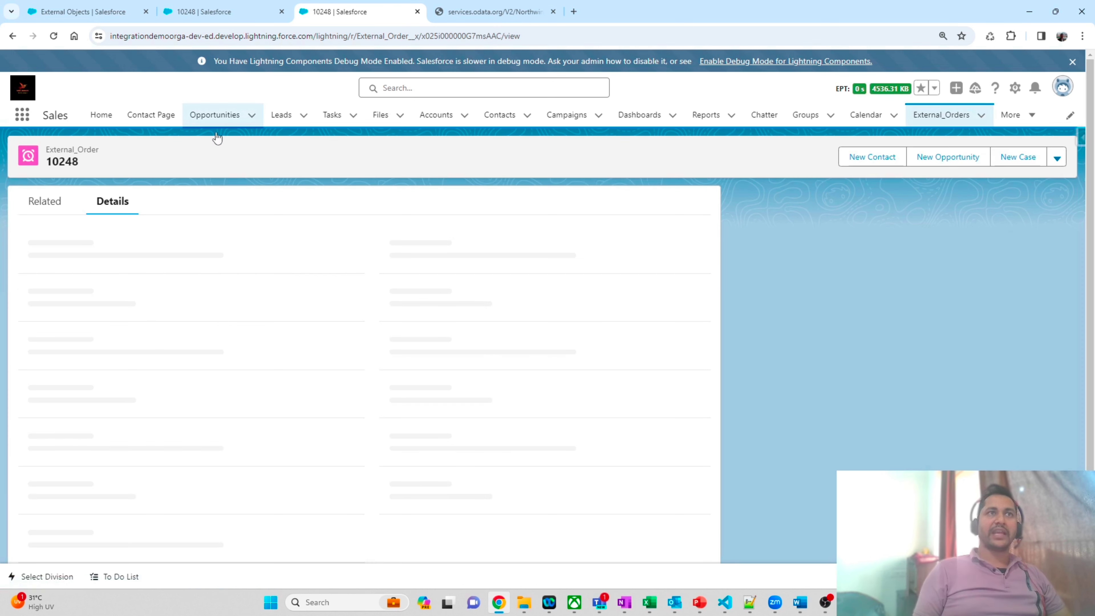
pyautogui.click(56, 210)
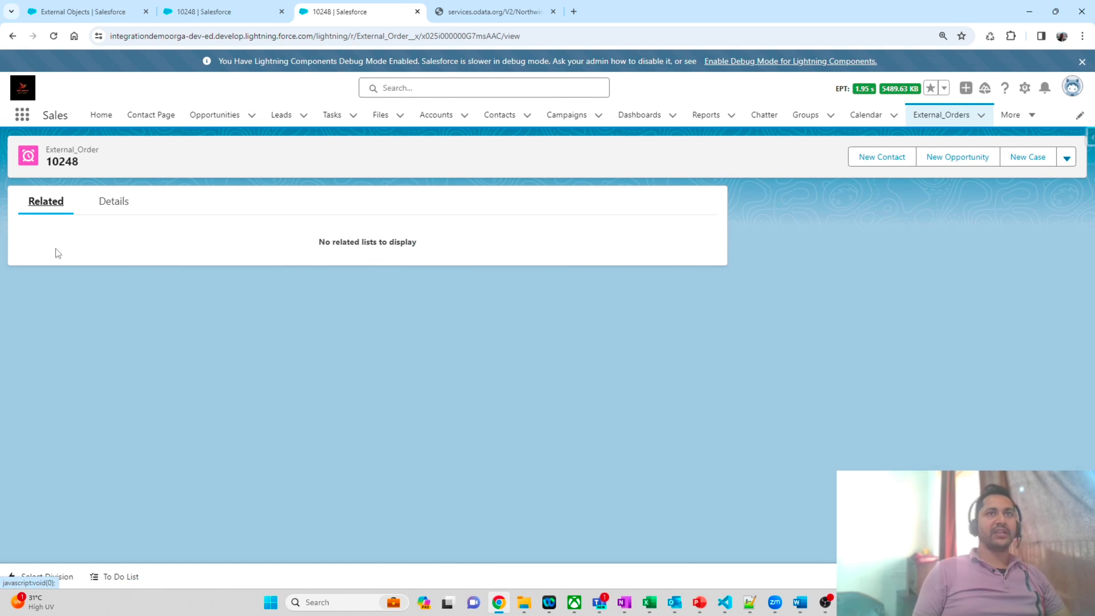
# Return to the External Objects page in Setup and reload it
pyautogui.click(216, 12)
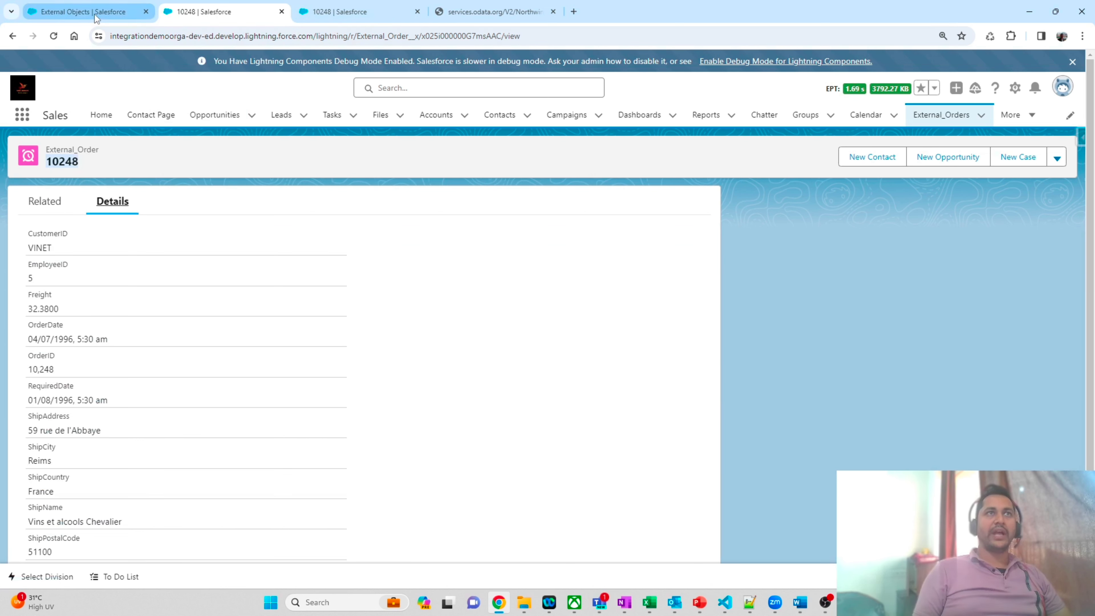
pyautogui.click(82, 12)
pyautogui.click(64, 331)
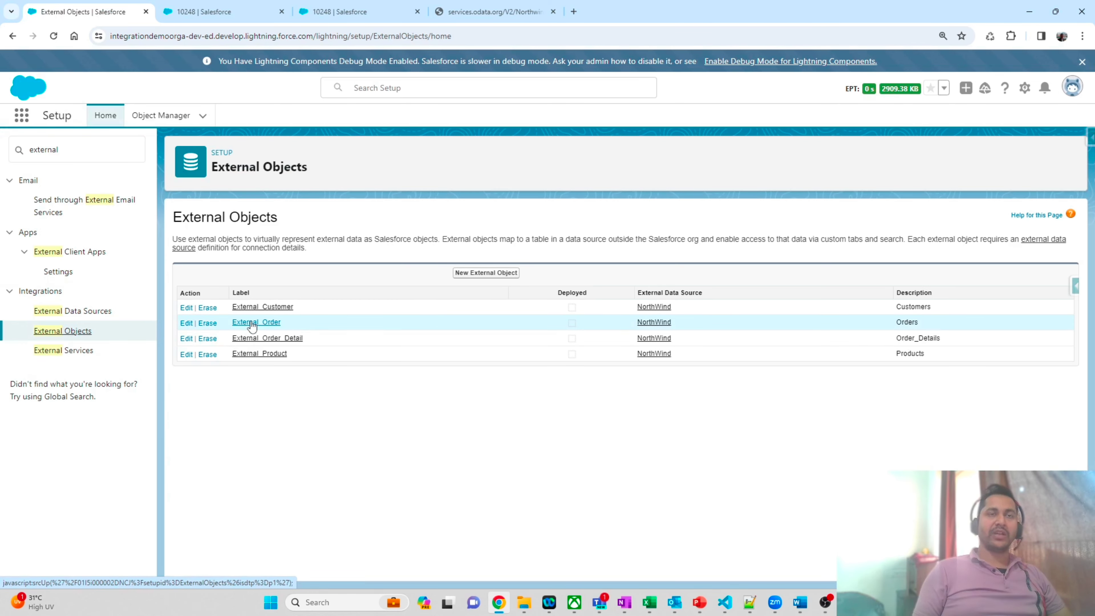
# Drag External_Order_Details into the External_Order layout's Related Lists, save, and confirm overwriting customizations
pyautogui.click(252, 323)
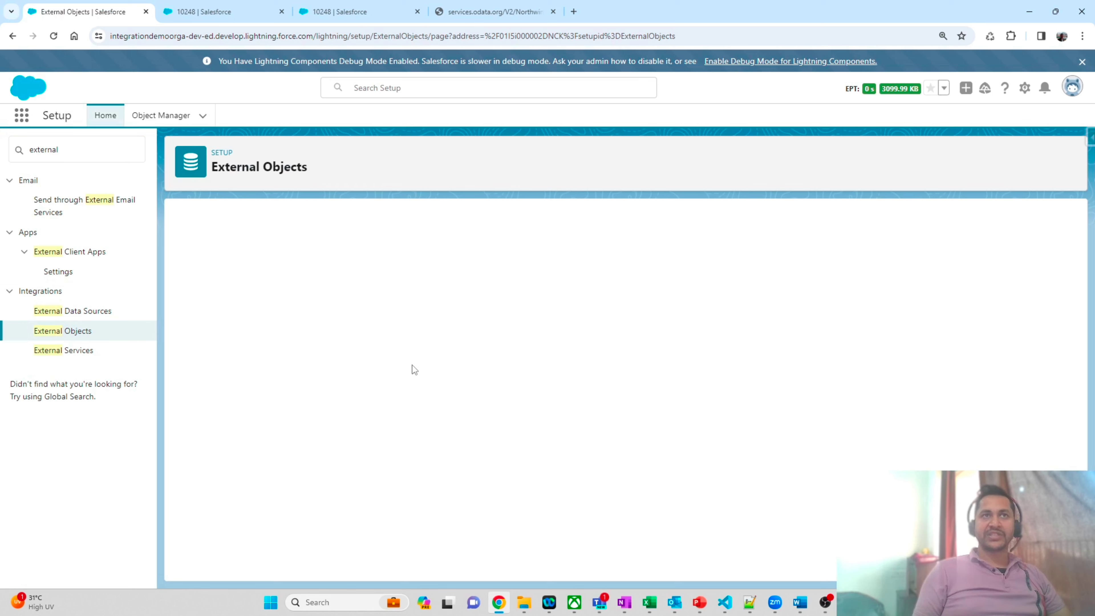
pyautogui.scroll(-8, 413, 376)
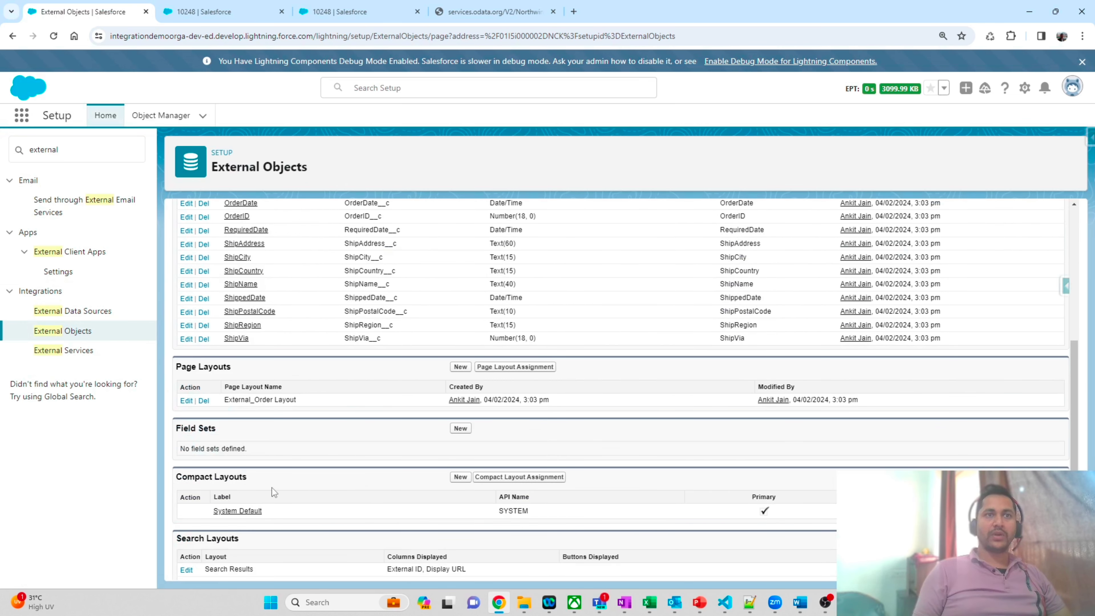
pyautogui.click(187, 400)
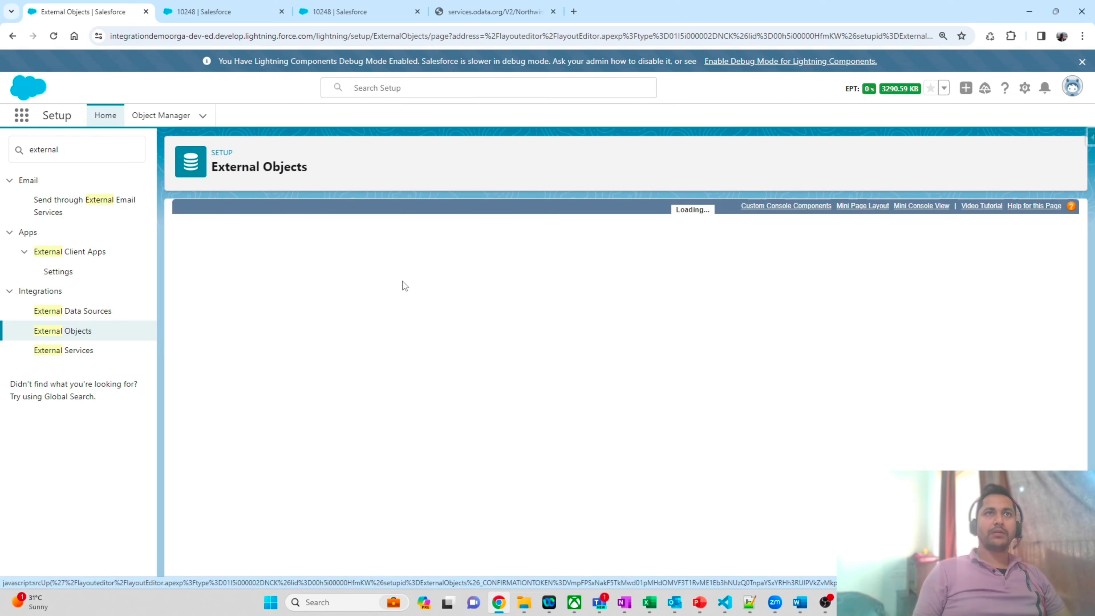
pyautogui.click(202, 287)
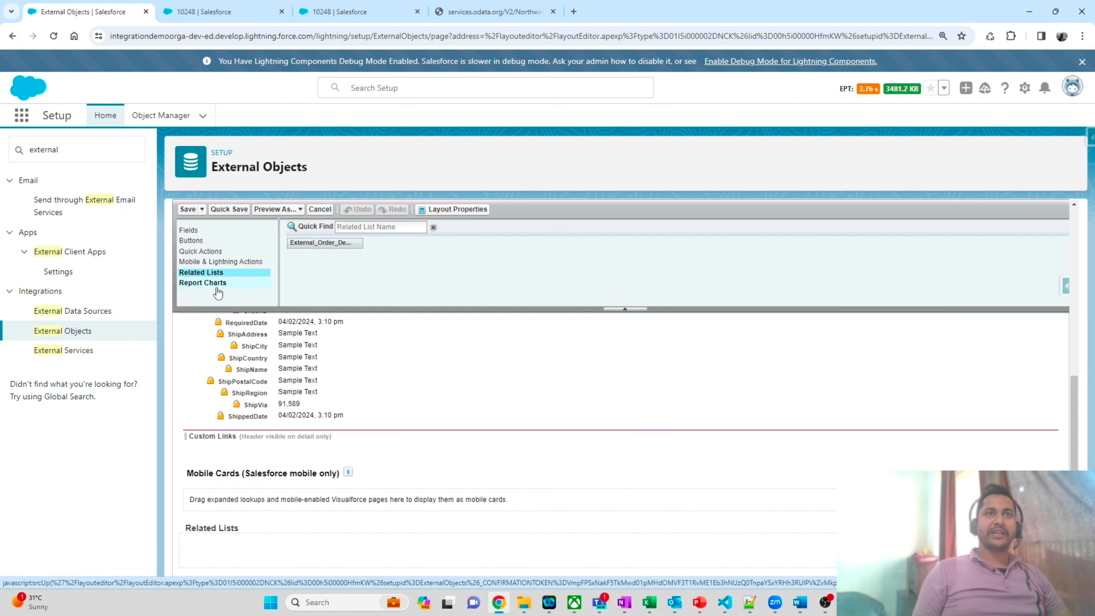
pyautogui.moveTo(310, 243); pyautogui.dragTo(276, 530)
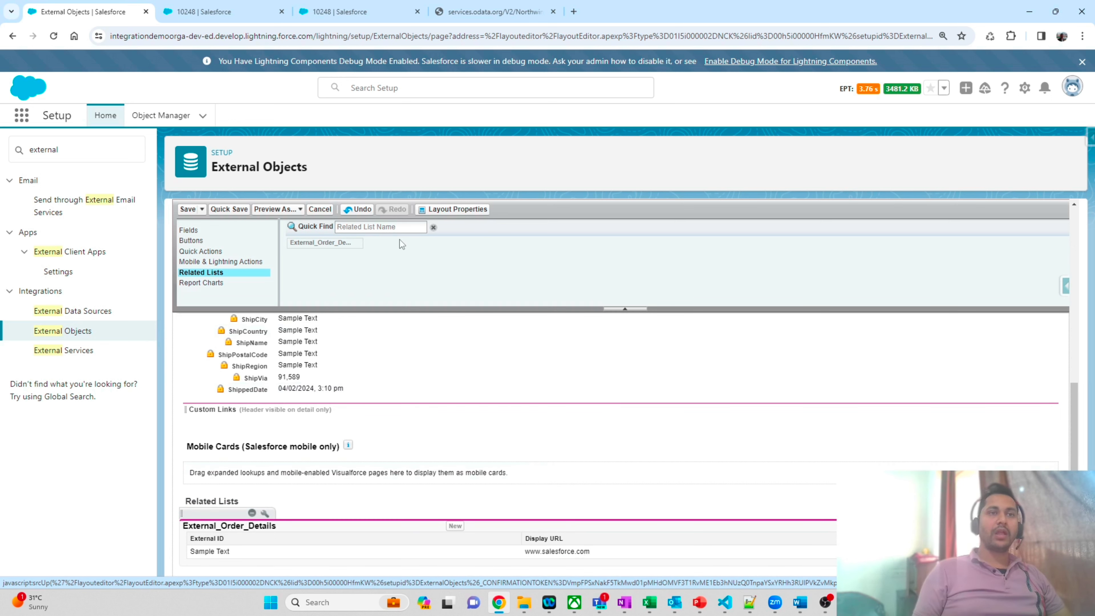
pyautogui.click(184, 210)
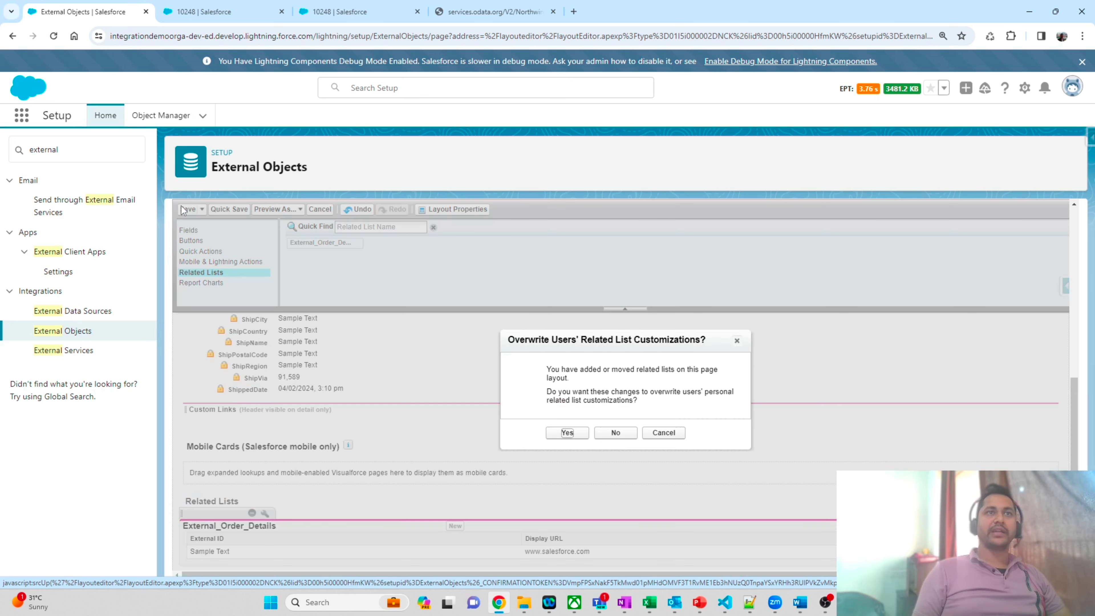
pyautogui.click(568, 432)
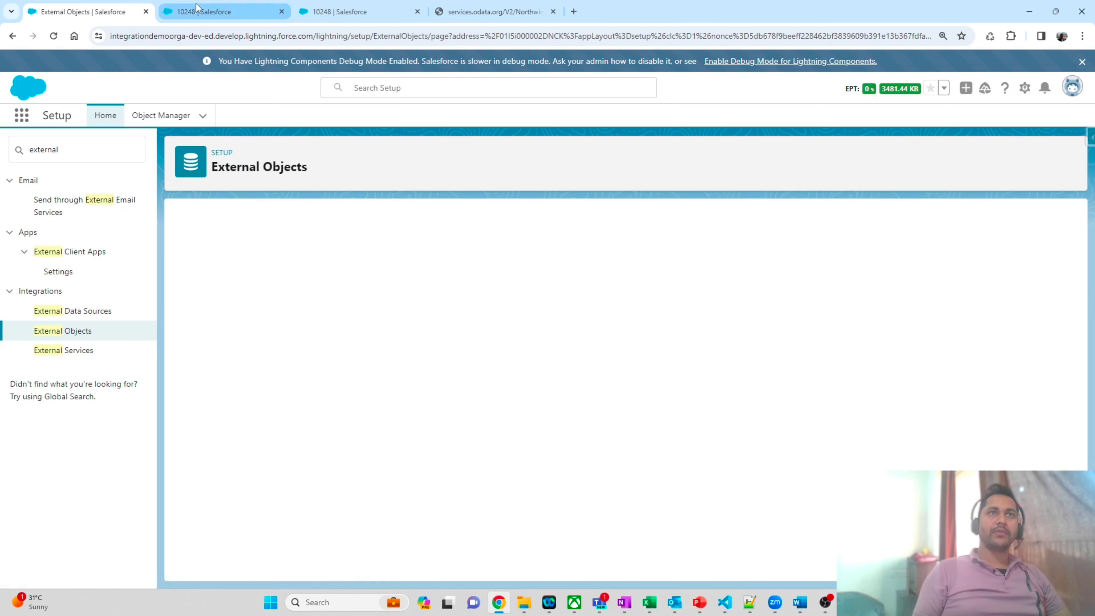
# Reload order 10248 and toggle Details and Related, ending on its three External_Order_Details lines
pyautogui.click(196, 11)
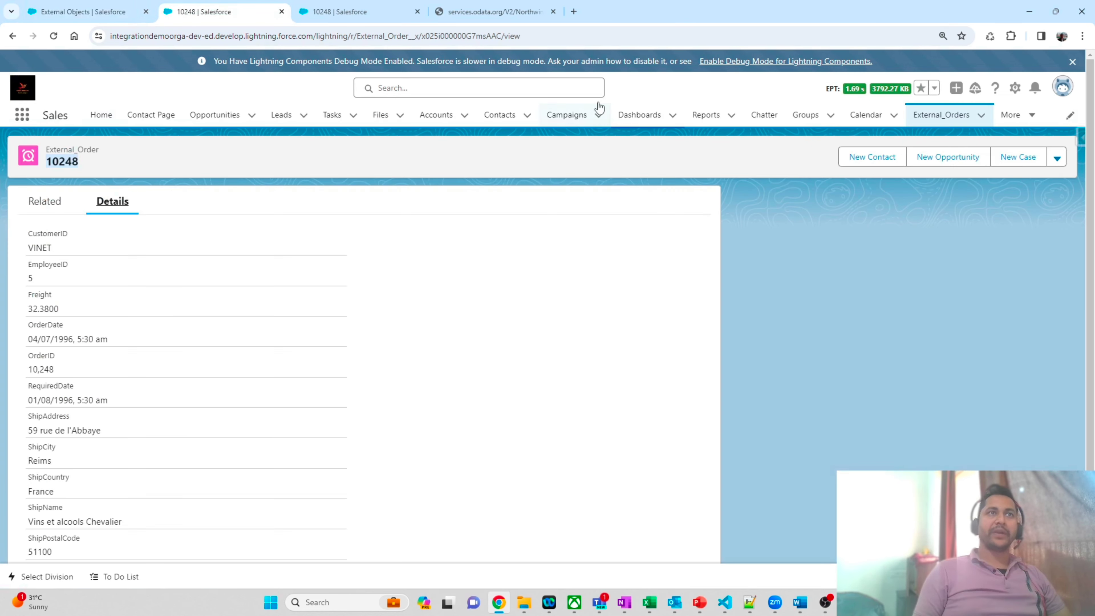
pyautogui.click(989, 37)
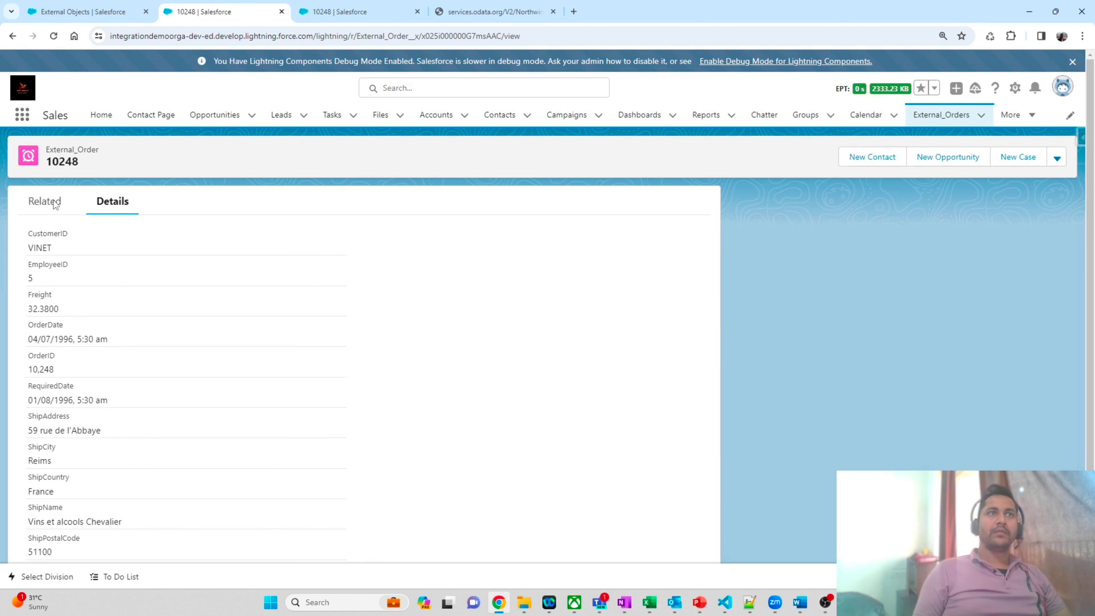
pyautogui.click(51, 202)
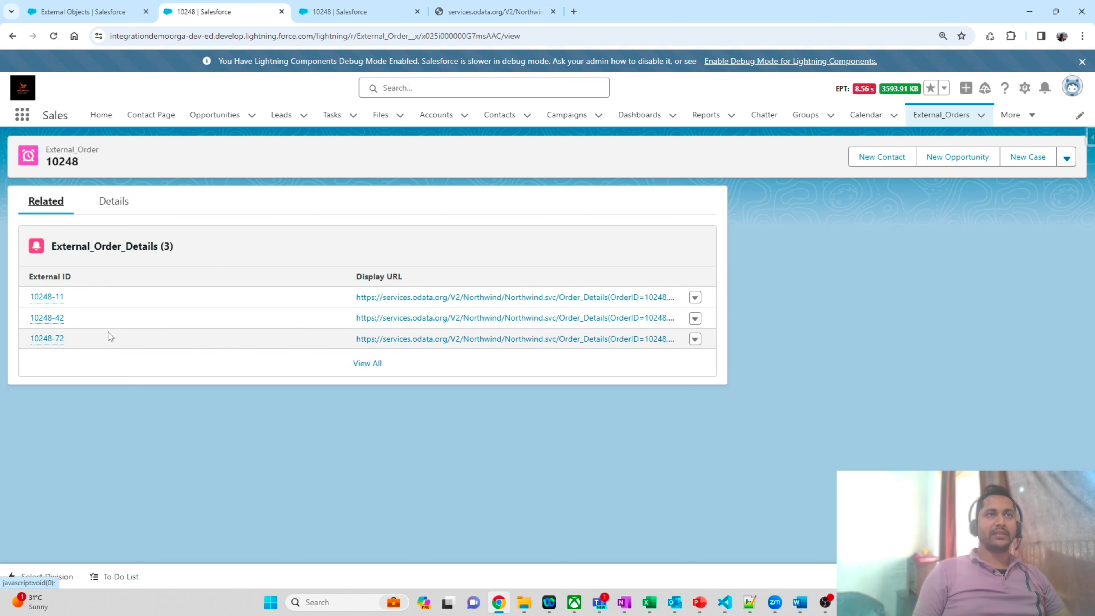
pyautogui.click(124, 209)
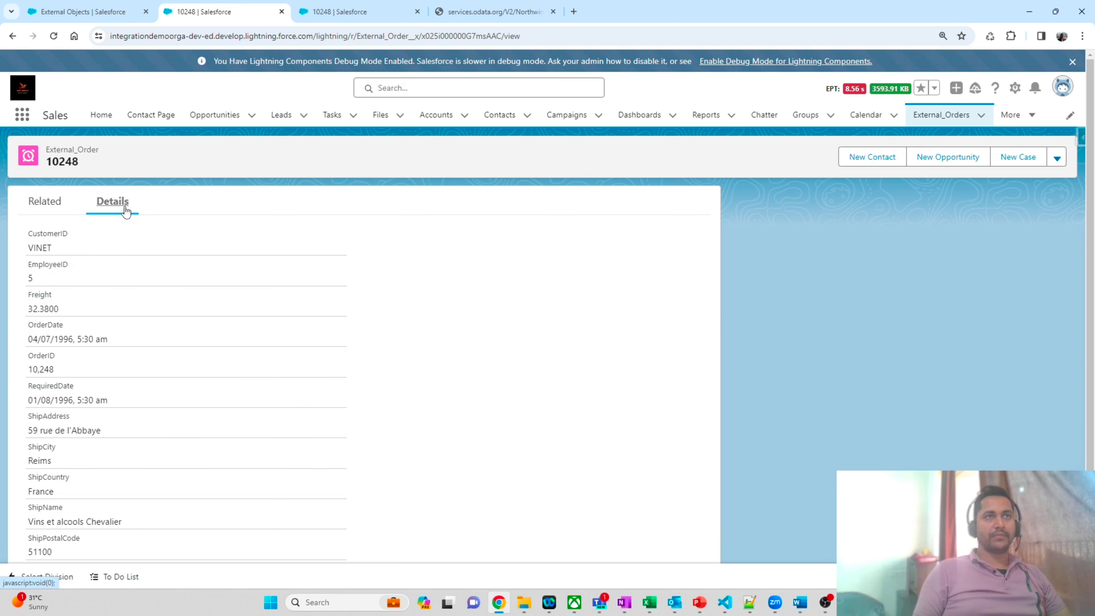
pyautogui.click(70, 211)
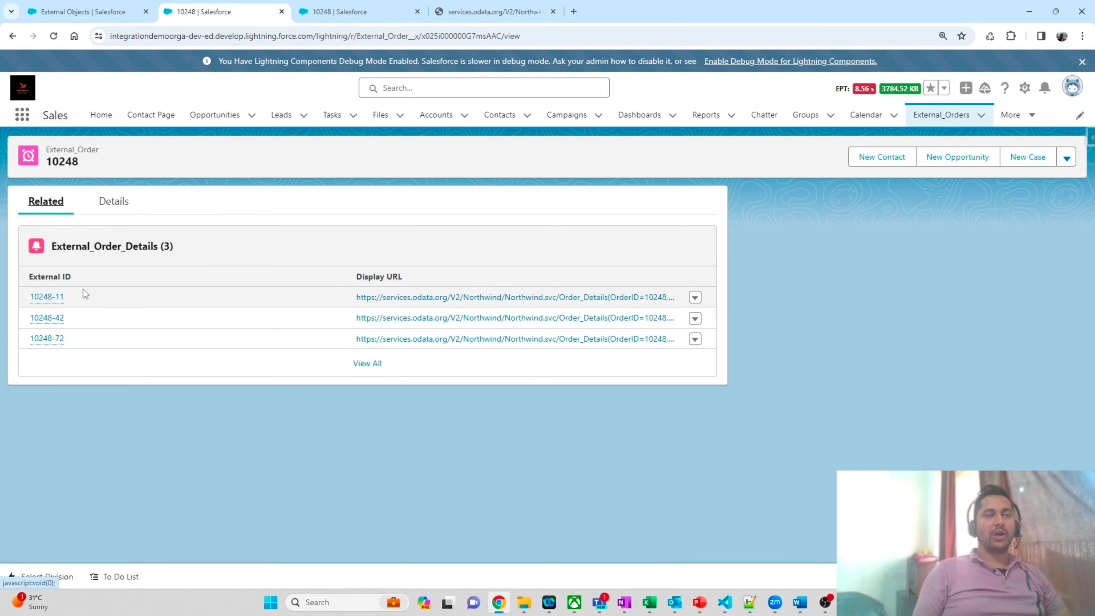
pyautogui.click(119, 200)
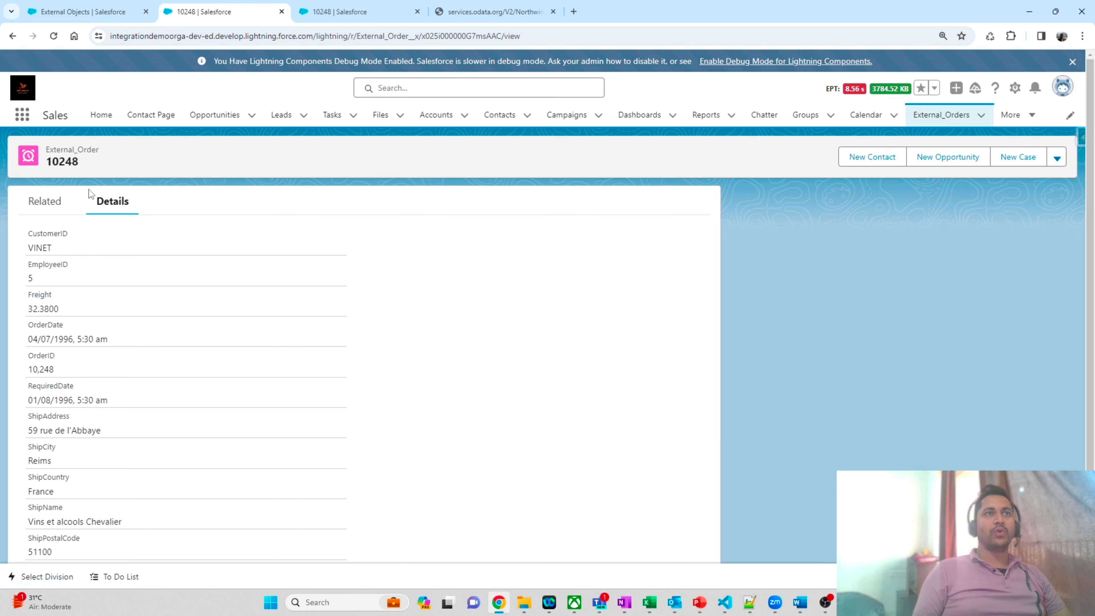
pyautogui.click(40, 207)
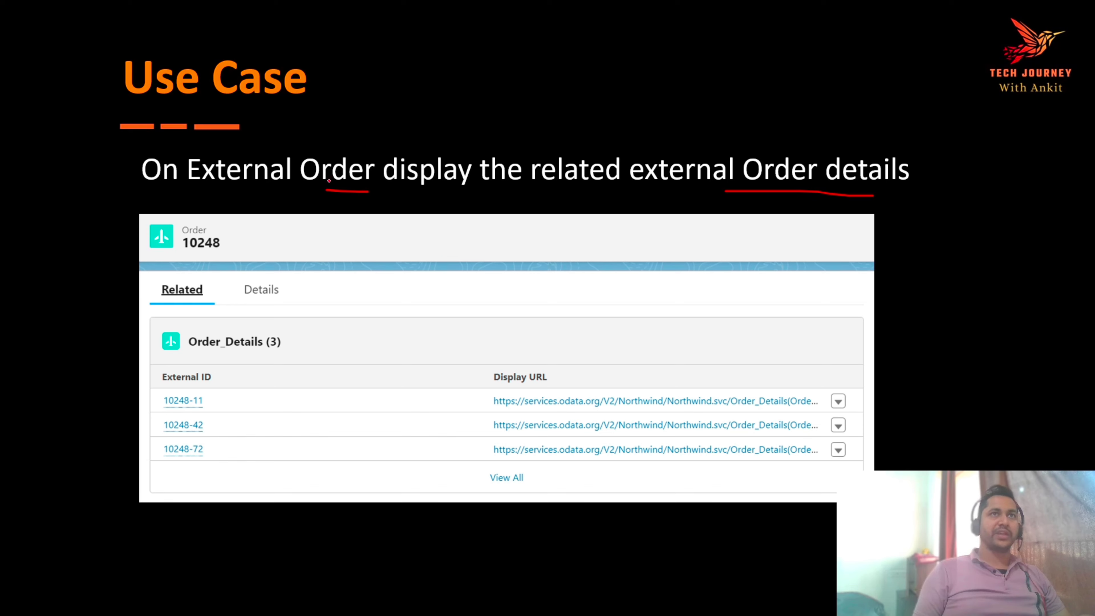
# Advance to the next Use Case slide and underline External, Account, on and Customer
pyautogui.press('Right')
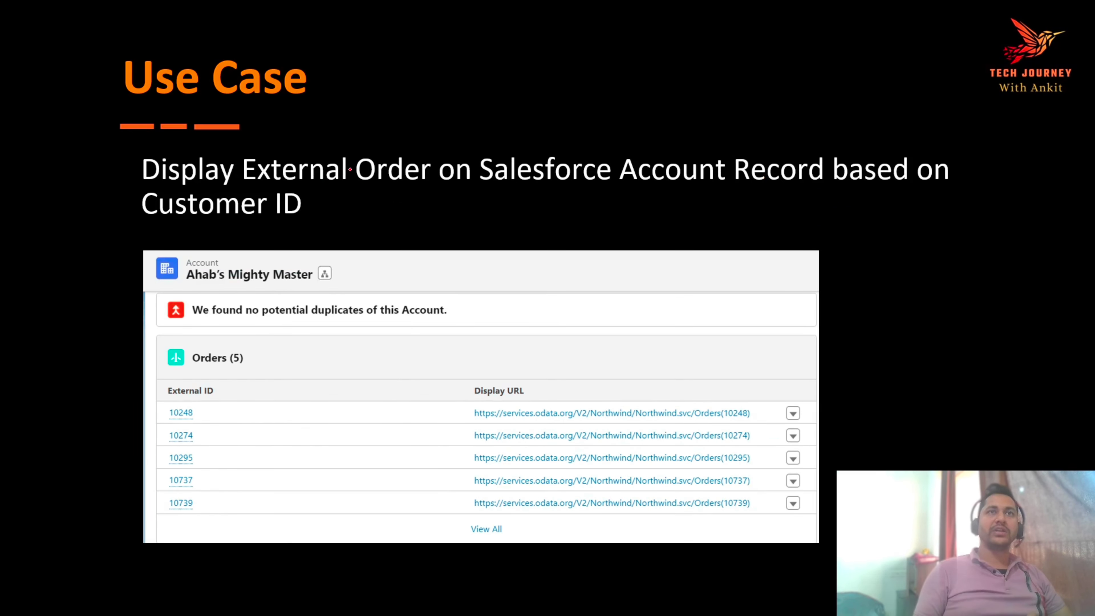
pyautogui.moveTo(280, 184); pyautogui.dragTo(321, 187)
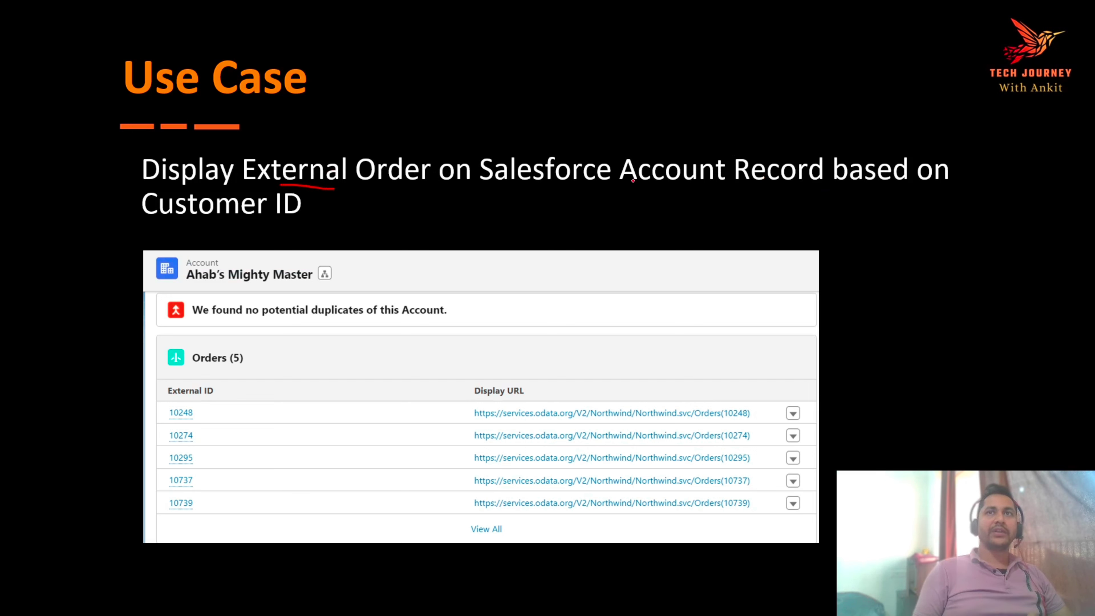
pyautogui.moveTo(592, 183); pyautogui.dragTo(635, 183)
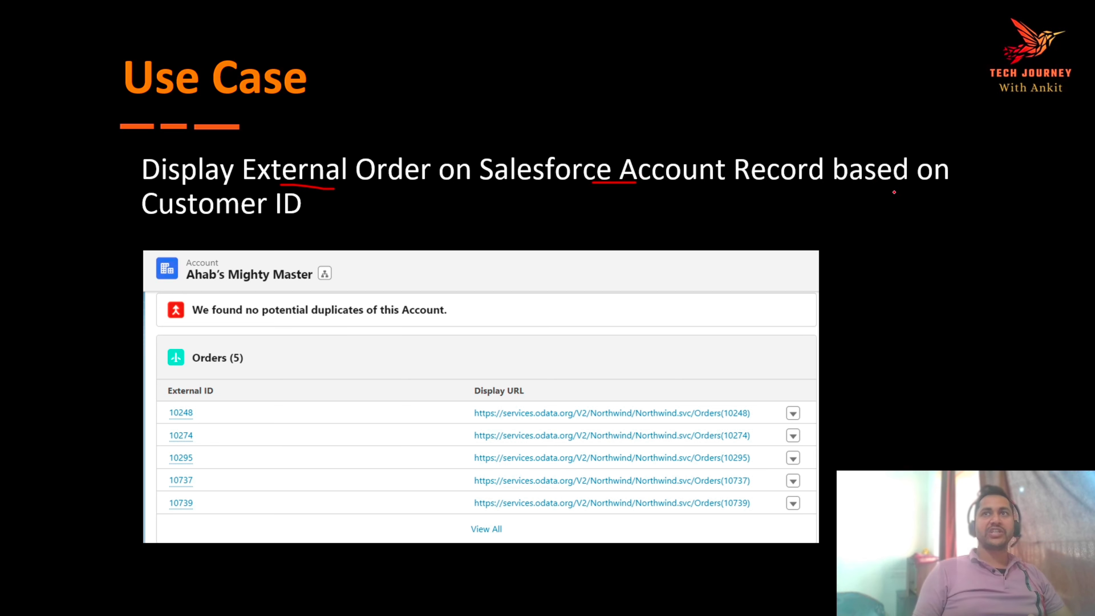
pyautogui.moveTo(894, 192); pyautogui.dragTo(935, 190)
pyautogui.moveTo(187, 227); pyautogui.dragTo(254, 234)
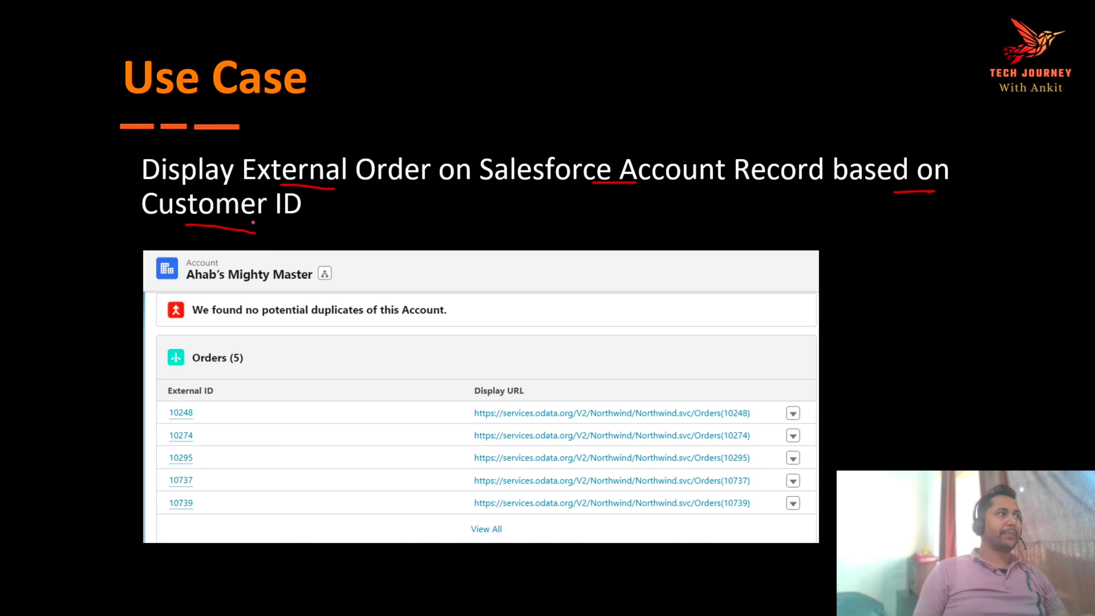
# Show External_Order 10248's Details and highlight its CustomerID value VINET
pyautogui.hotkey('alt', 'Tab')
pyautogui.click(108, 211)
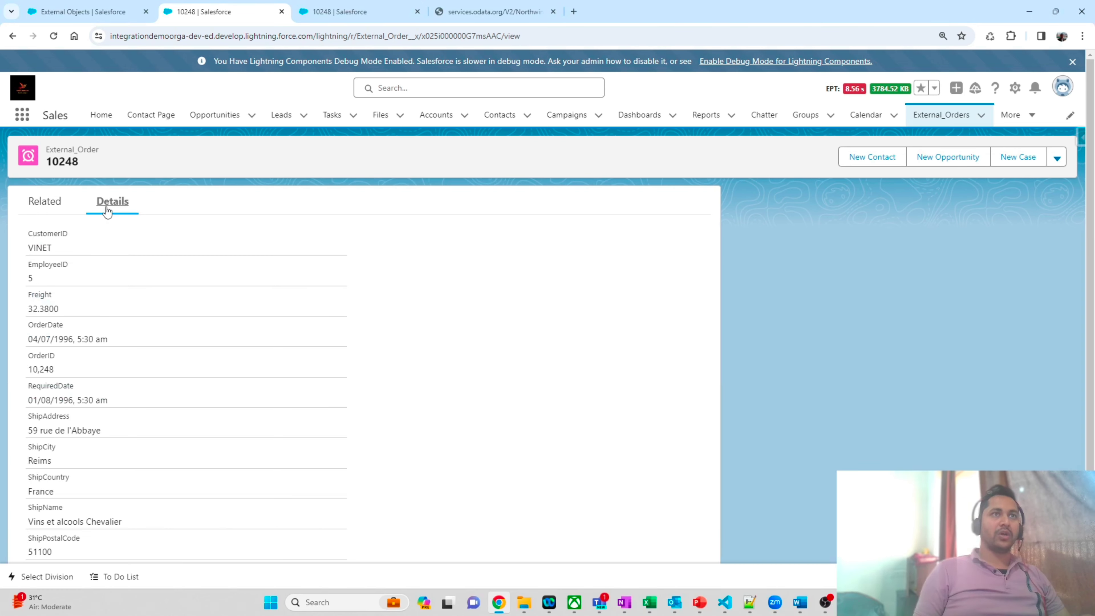
pyautogui.moveTo(58, 248); pyautogui.dragTo(28, 251)
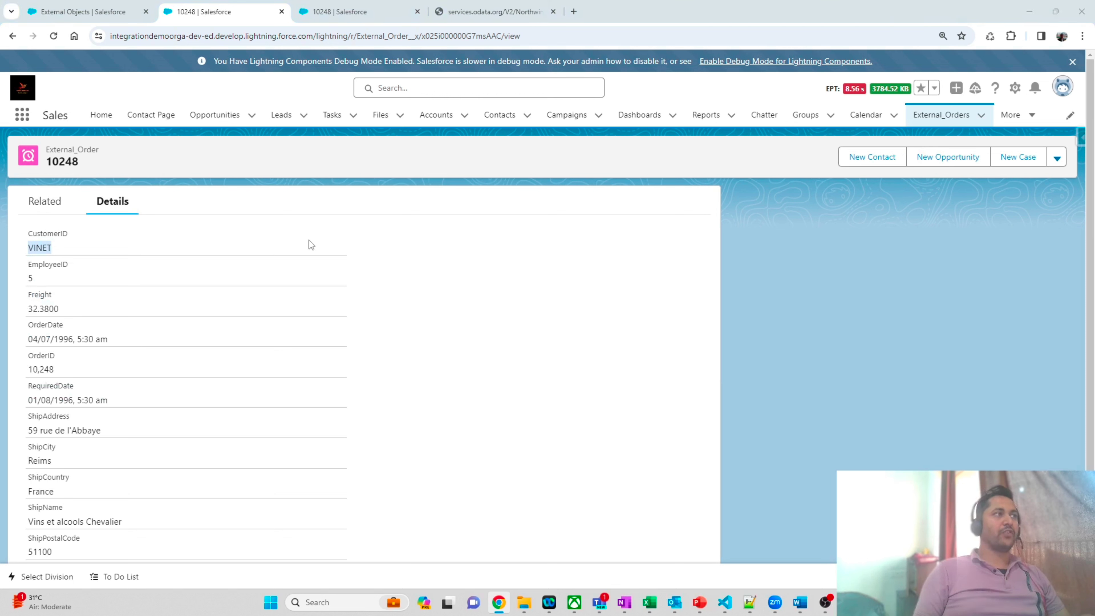
# Advance to the lookup comparison slide and underline 'Indirect lookup' and 'Based on unique key'
pyautogui.hotkey('alt', 'Tab')
pyautogui.press('Right')
pyautogui.press('Right')
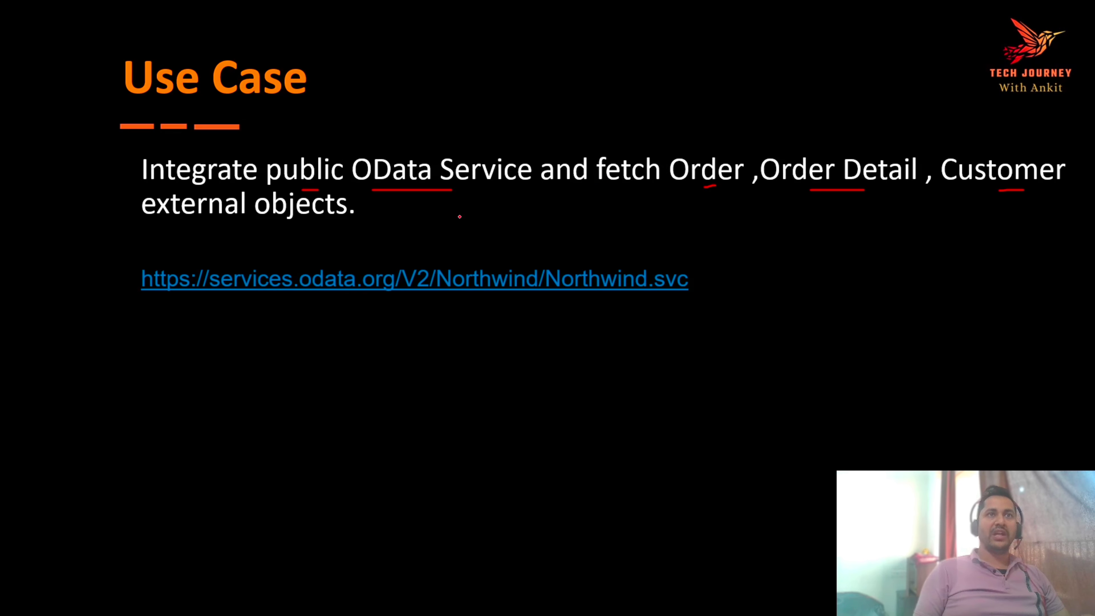
pyautogui.press('Right')
pyautogui.press('Right')
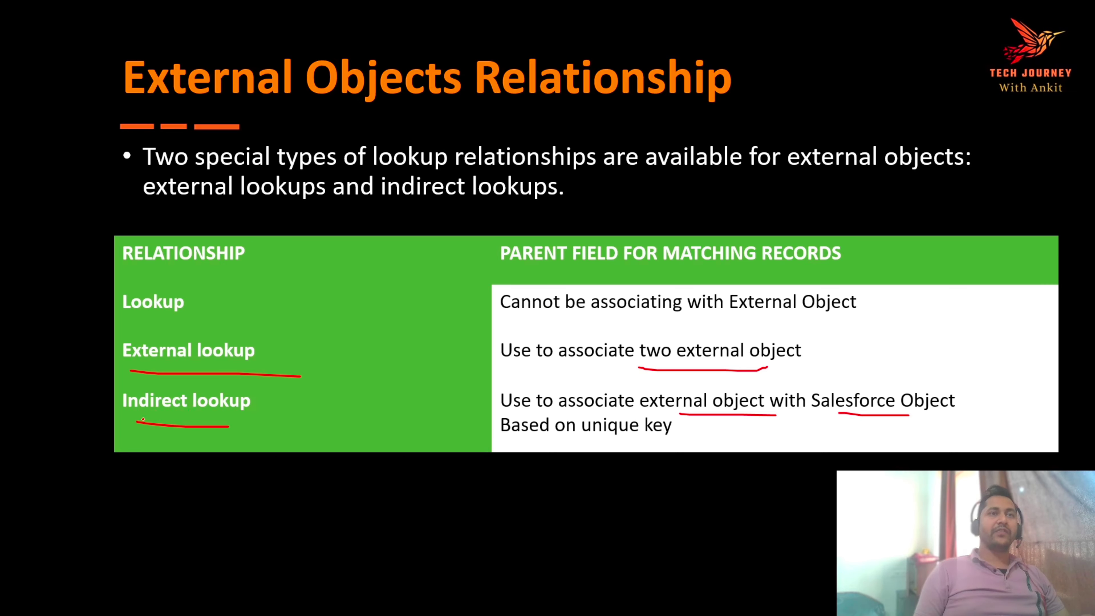
pyautogui.moveTo(155, 421); pyautogui.dragTo(209, 424)
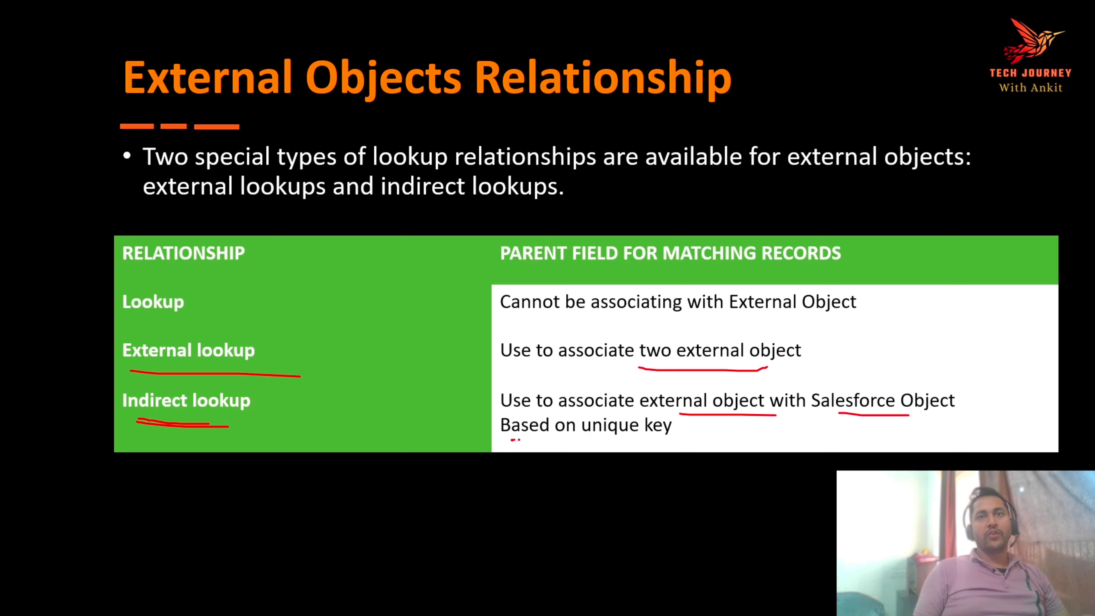
pyautogui.moveTo(514, 438); pyautogui.dragTo(646, 450)
pyautogui.moveTo(562, 440); pyautogui.dragTo(626, 444)
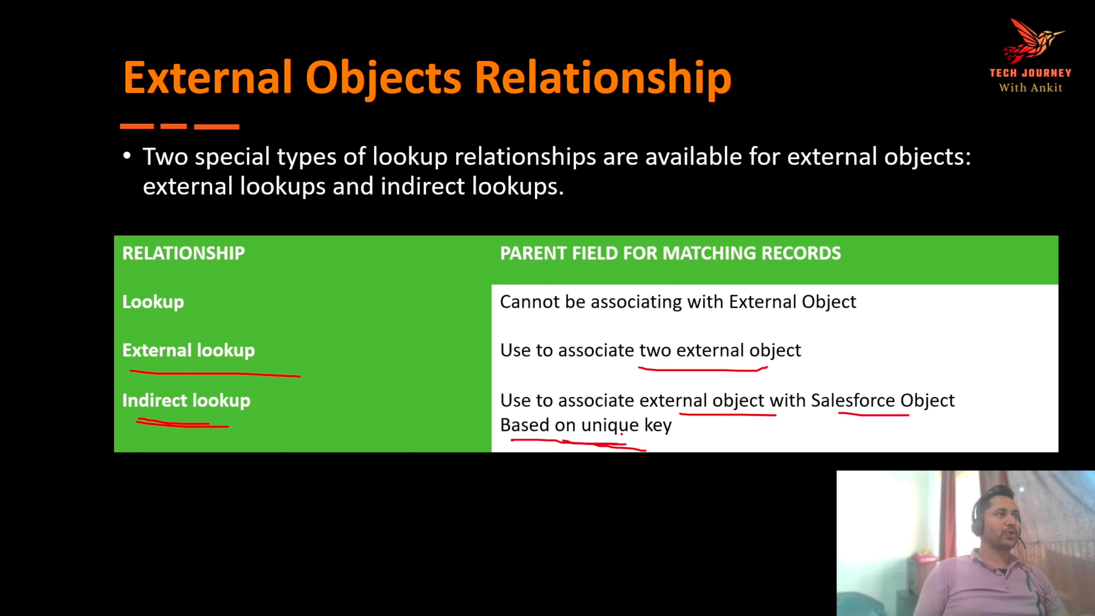
pyautogui.hotkey('alt', 'Tab')
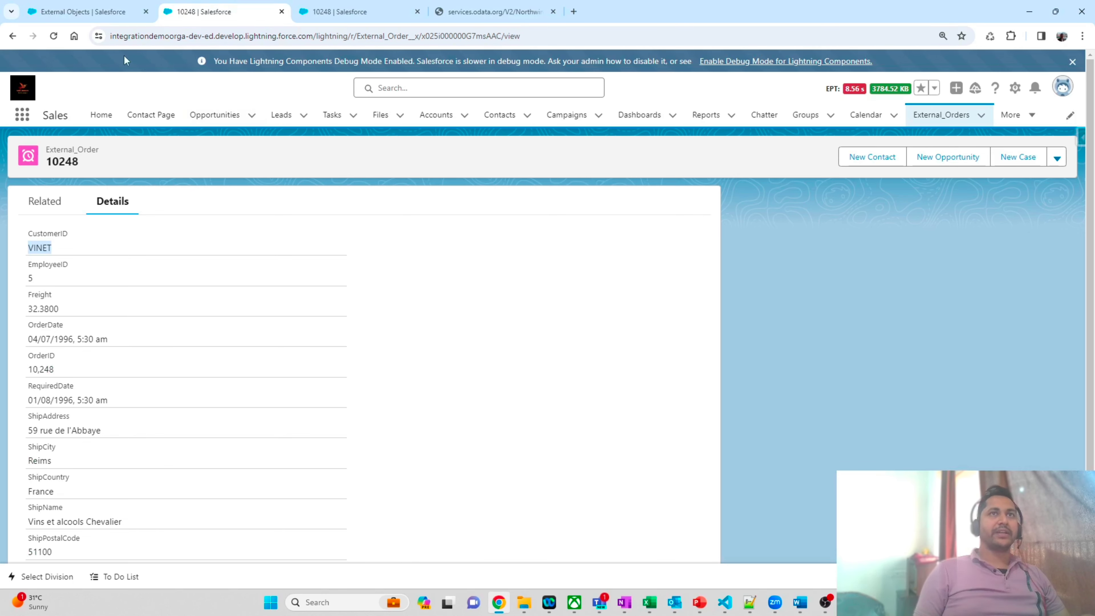
# Start a new Text custom field on Account from Object Manager's Fields & Relationships
pyautogui.click(71, 13)
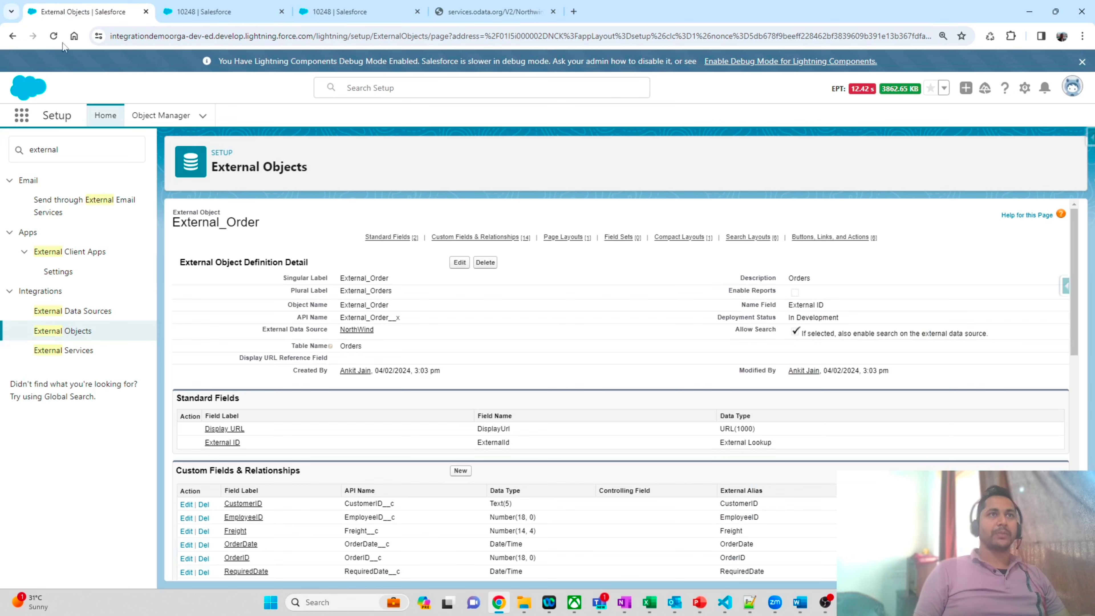
pyautogui.click(157, 116)
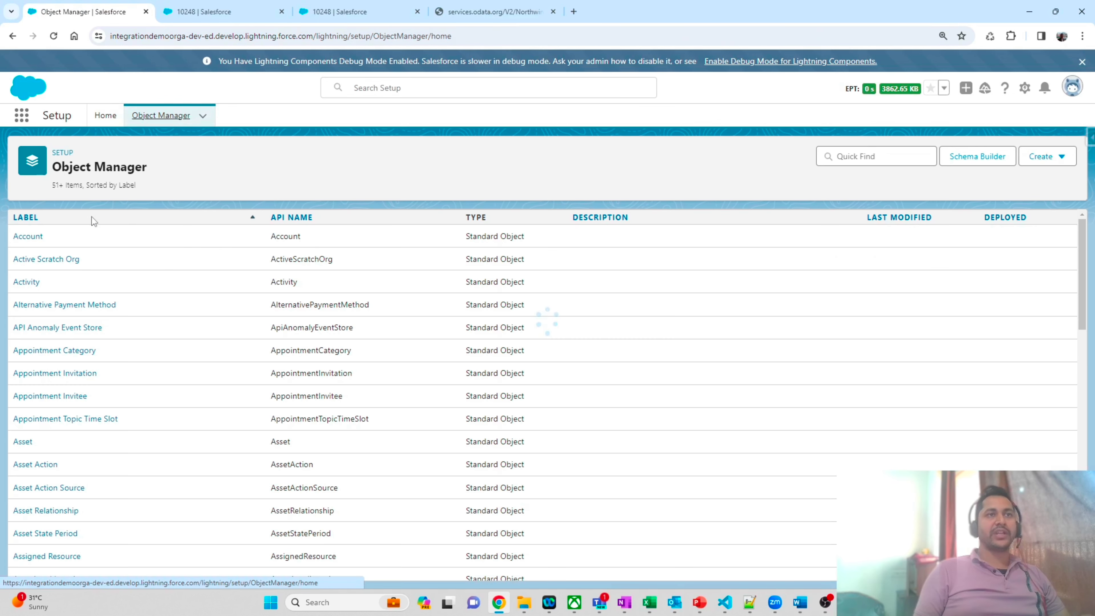
pyautogui.click(29, 238)
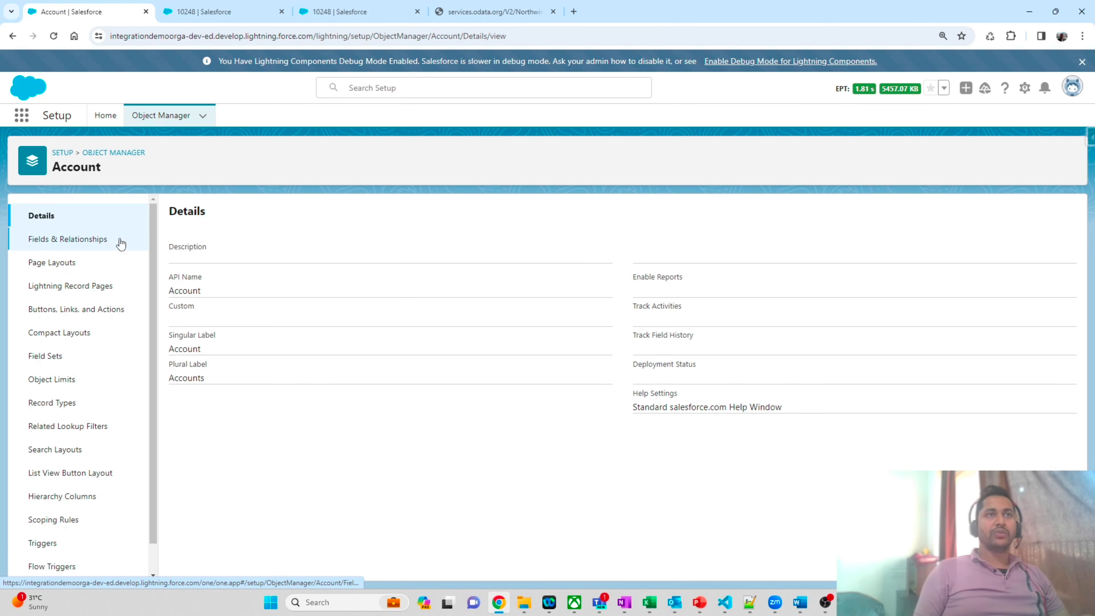
pyautogui.click(120, 243)
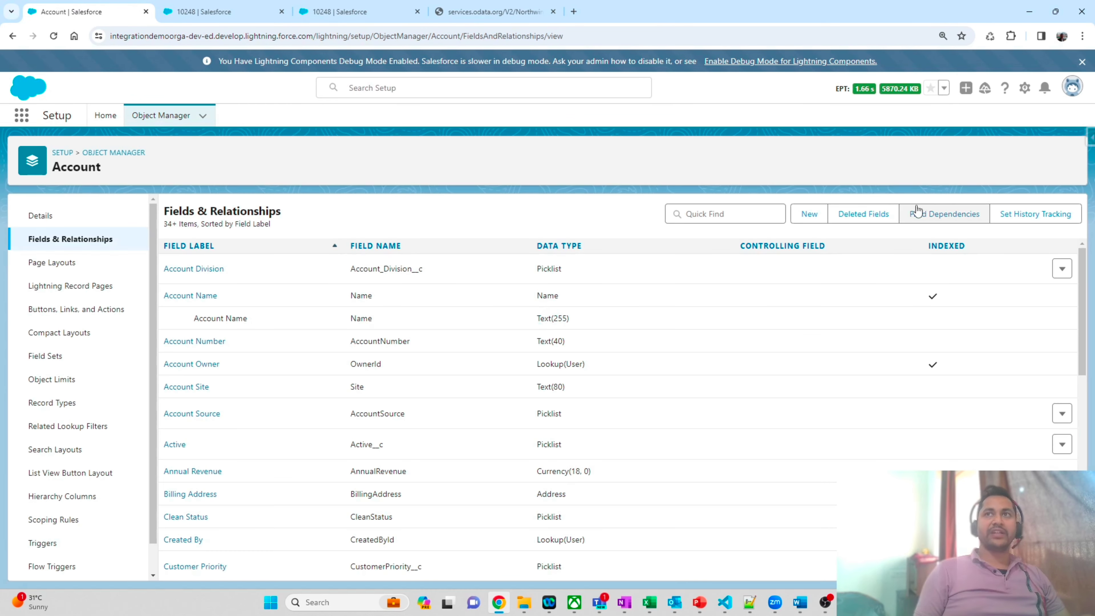
pyautogui.click(809, 214)
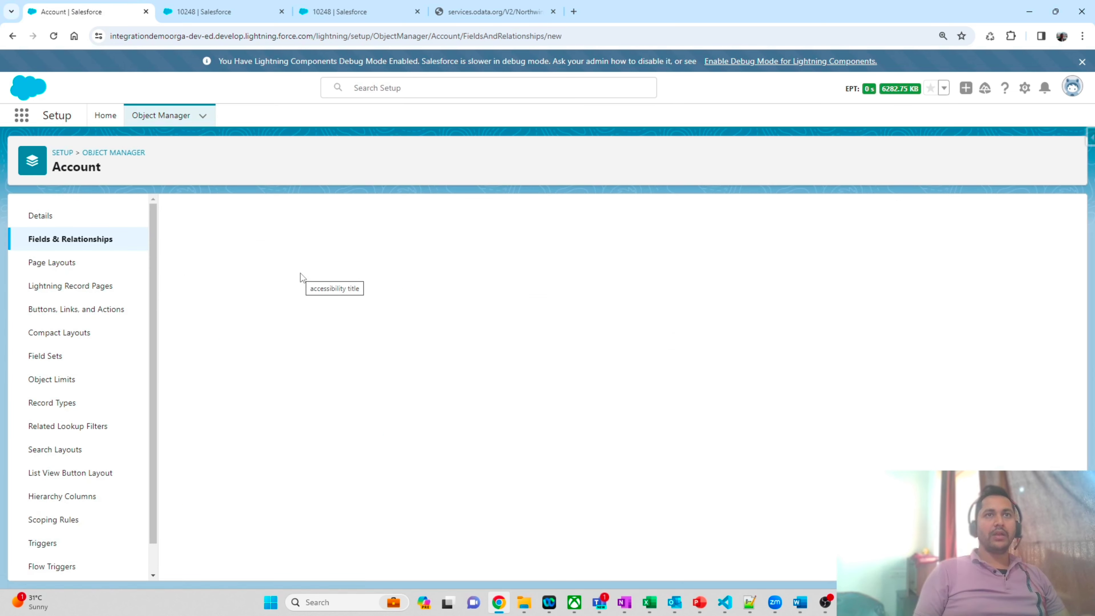
pyautogui.scroll(-5, 202, 388)
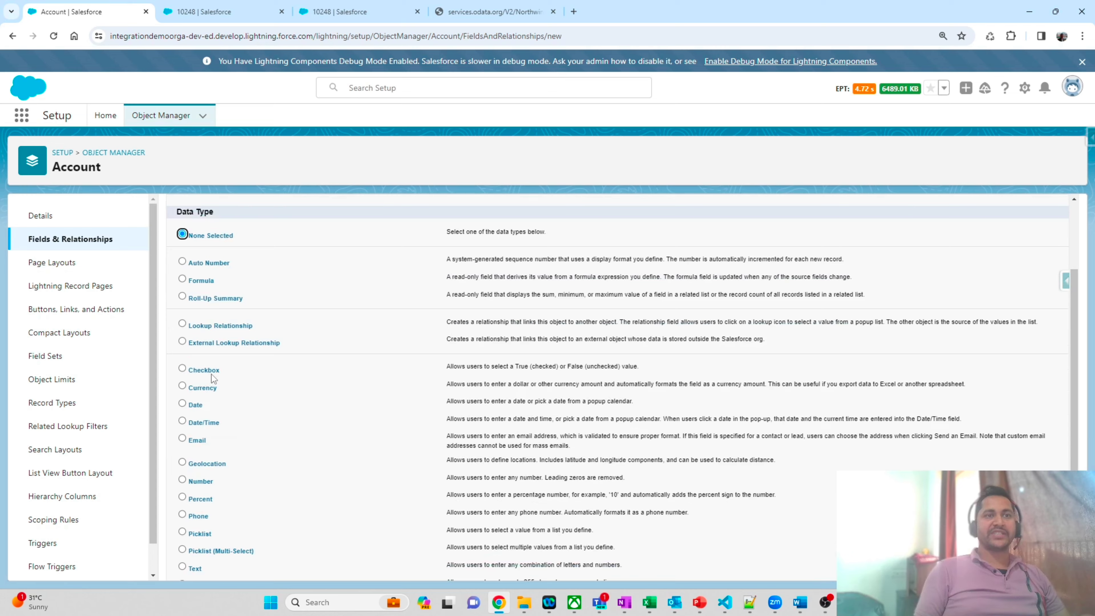
pyautogui.scroll(-1, 202, 427)
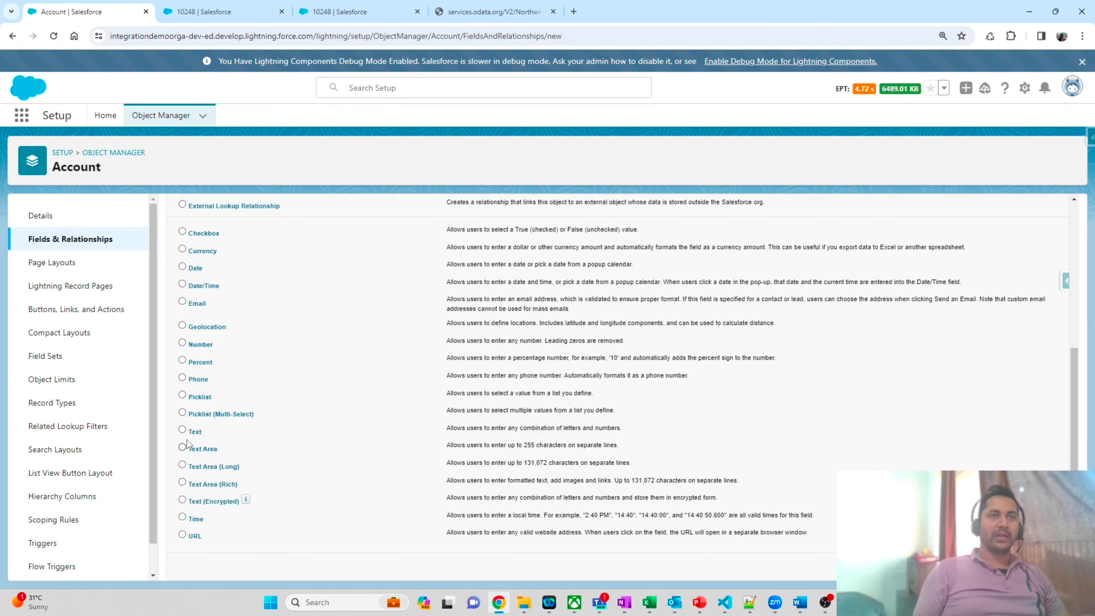
pyautogui.scroll(6, 558, 351)
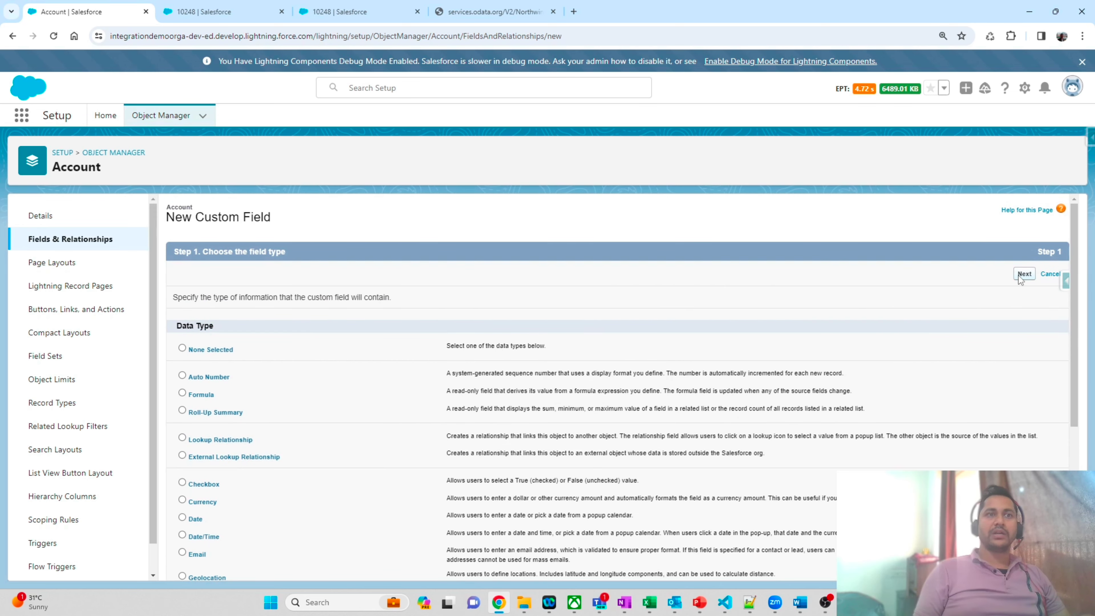
pyautogui.click(1023, 275)
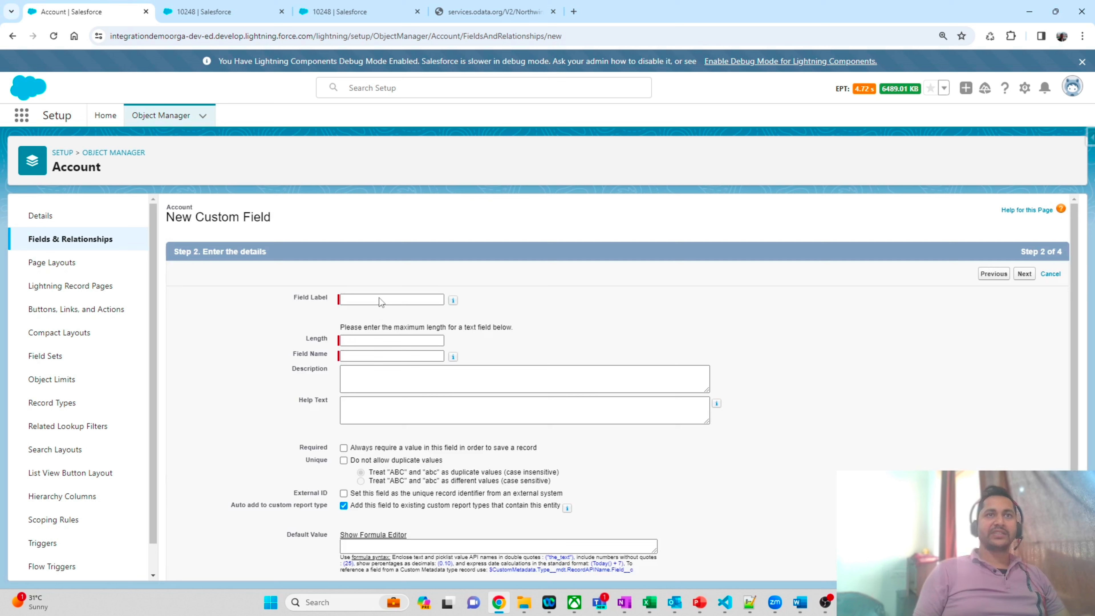
# Enter field label External Customer Id and length 20, then continue to field-level security
pyautogui.click(396, 300)
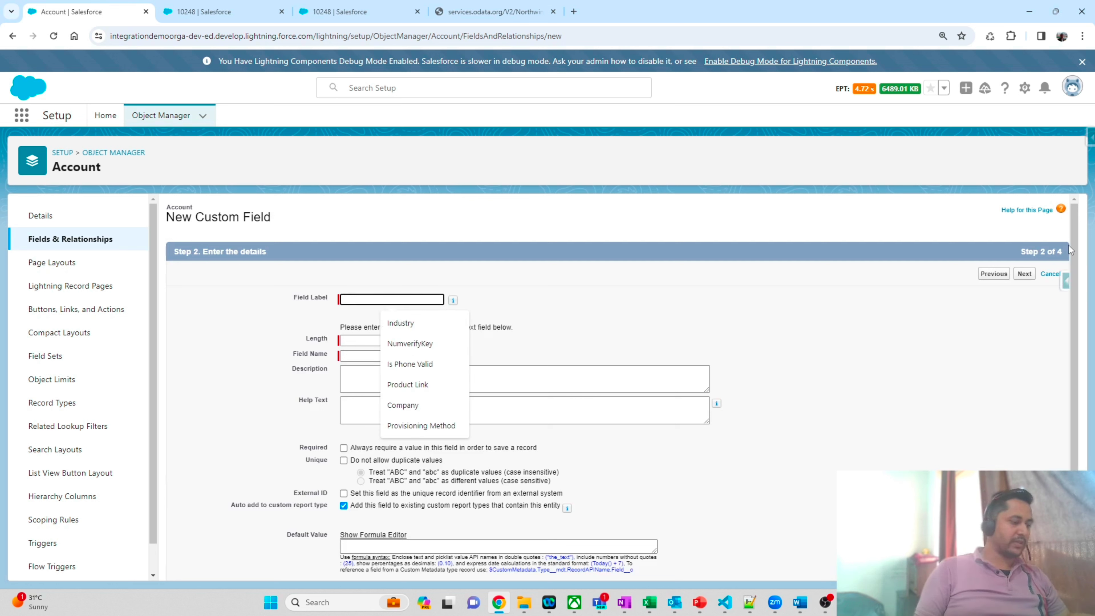
pyautogui.write('External Customer Id')
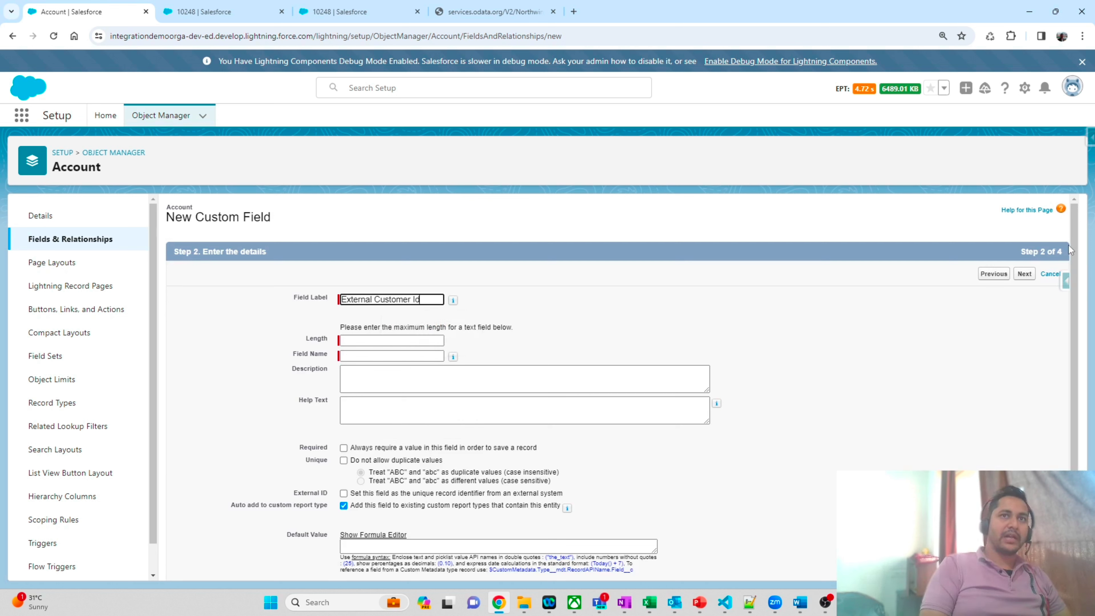
pyautogui.press('Tab')
pyautogui.click(388, 340)
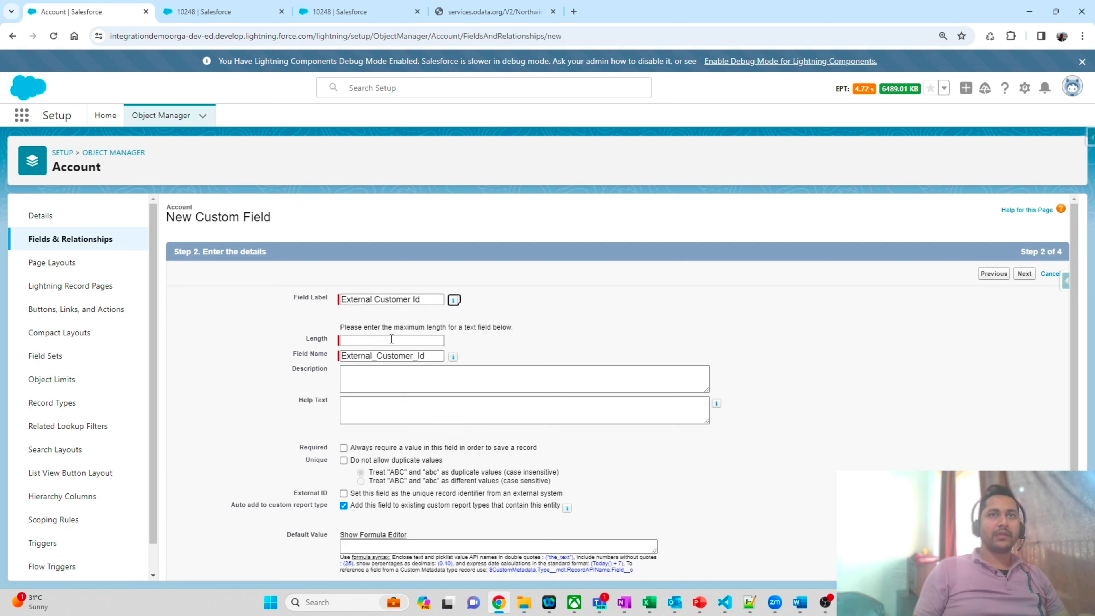
pyautogui.write('20')
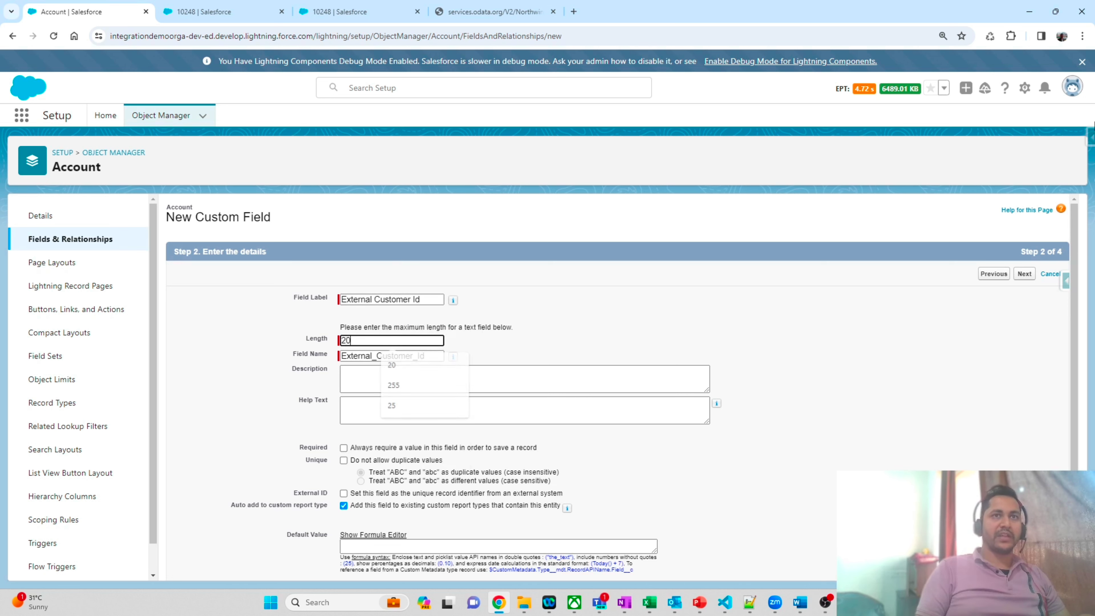
pyautogui.press('Tab')
pyautogui.scroll(-1, 345, 460)
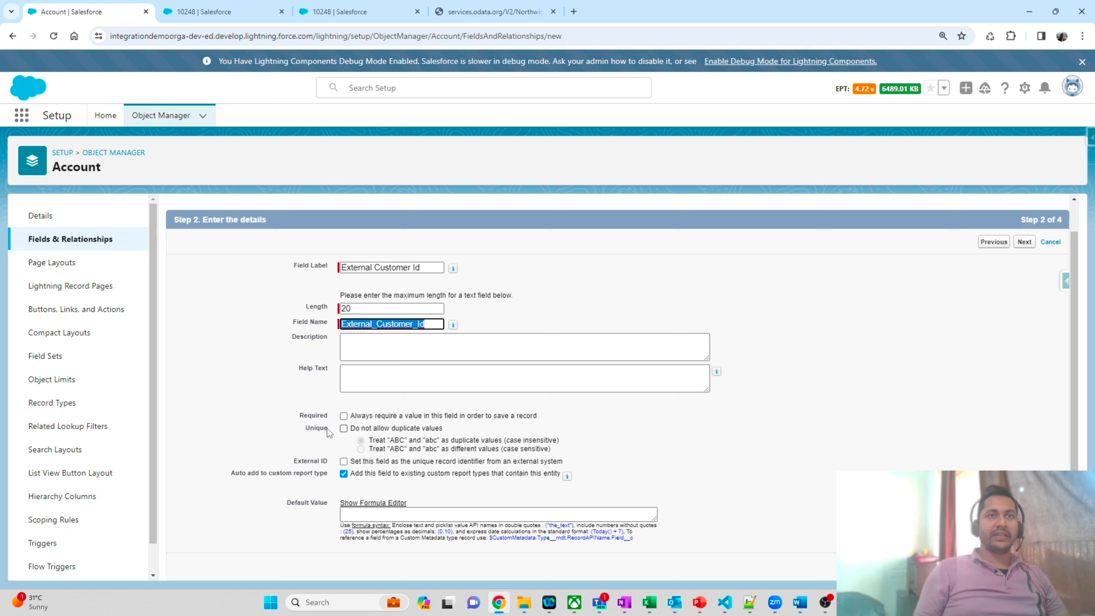
pyautogui.click(344, 431)
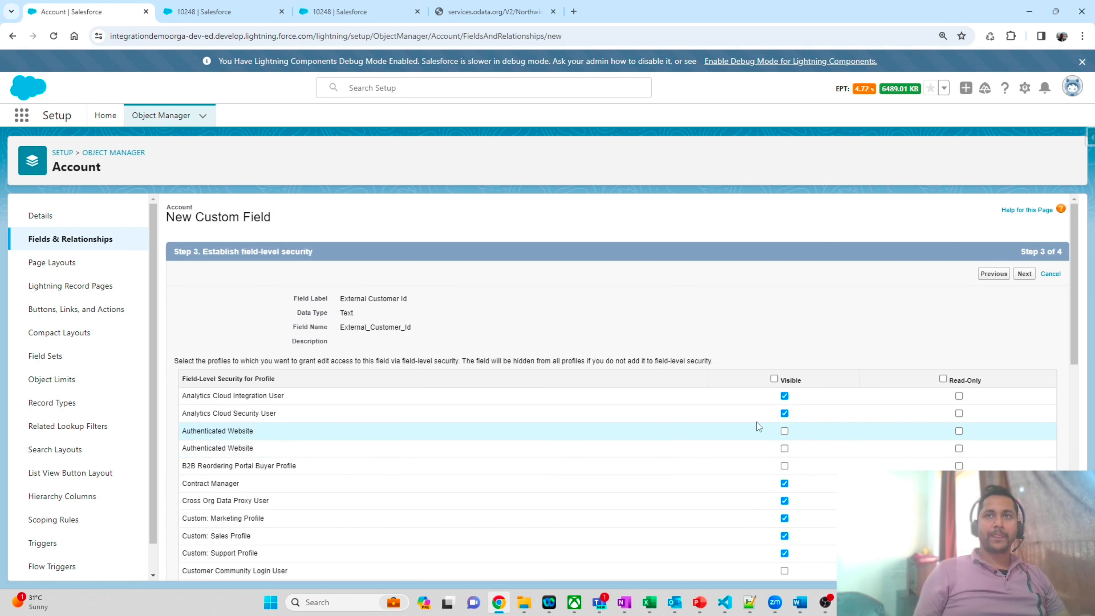
# Make External Customer Id visible to all profiles, save the field, and return to Setup Home
pyautogui.click(774, 380)
pyautogui.scroll(-4, 796, 374)
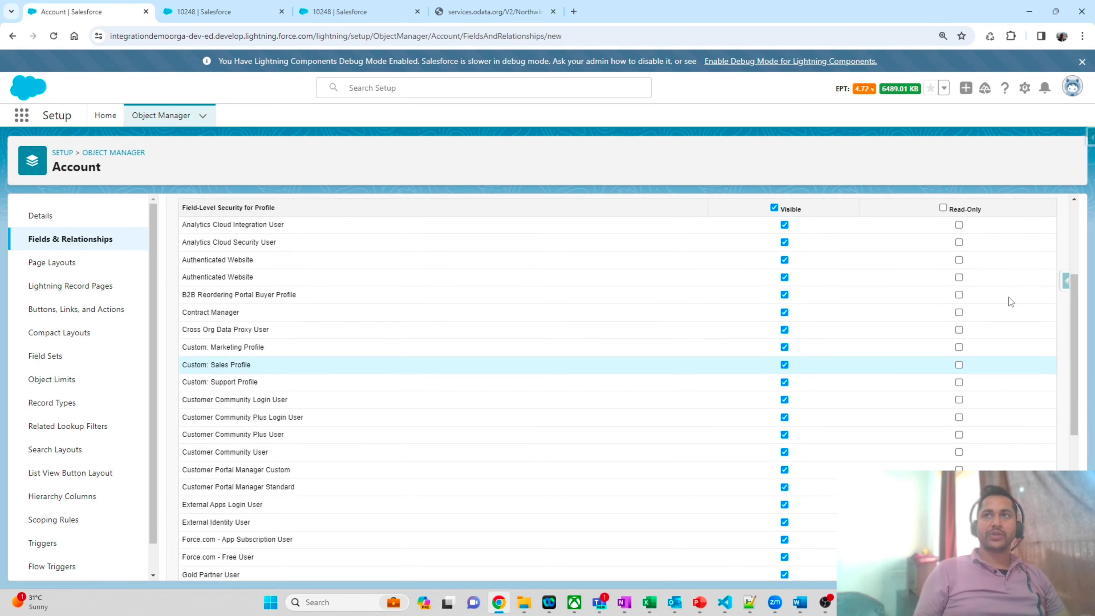
pyautogui.scroll(4, 1009, 301)
pyautogui.click(1025, 274)
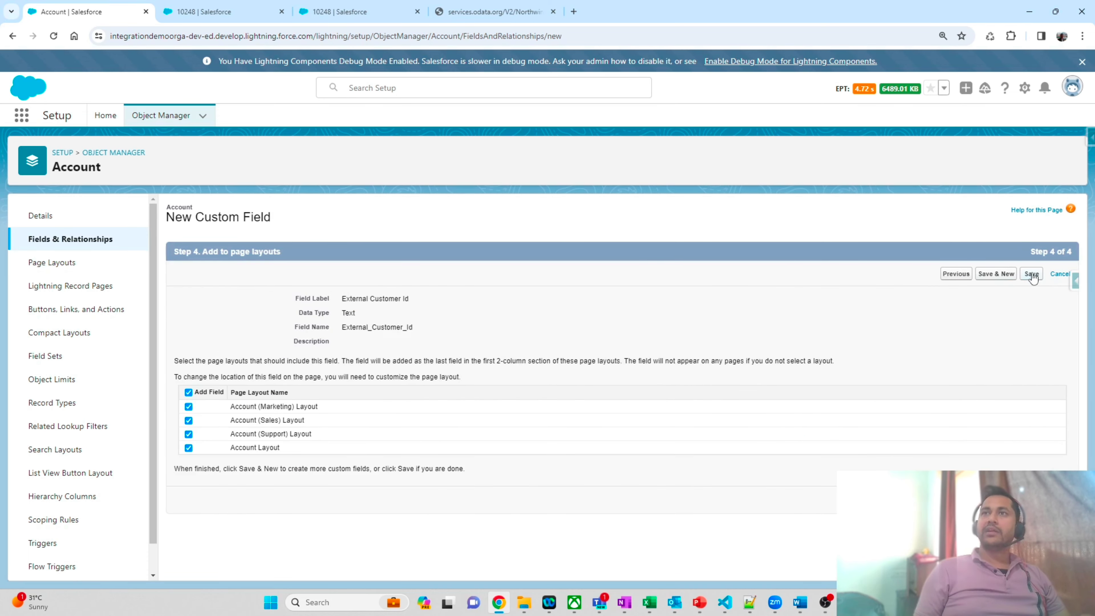
pyautogui.click(1032, 273)
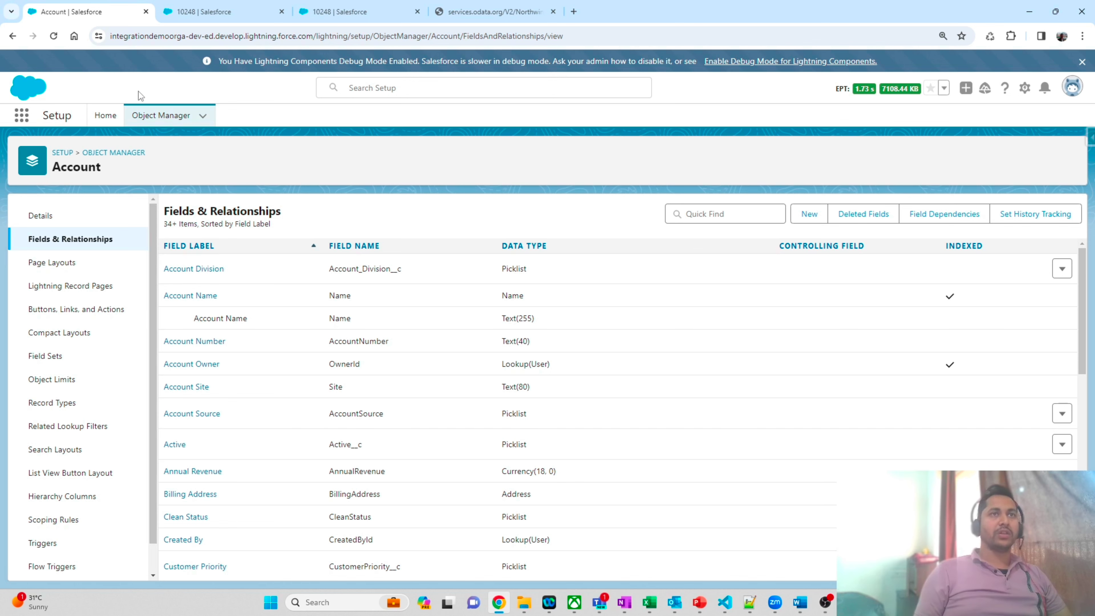
pyautogui.click(108, 116)
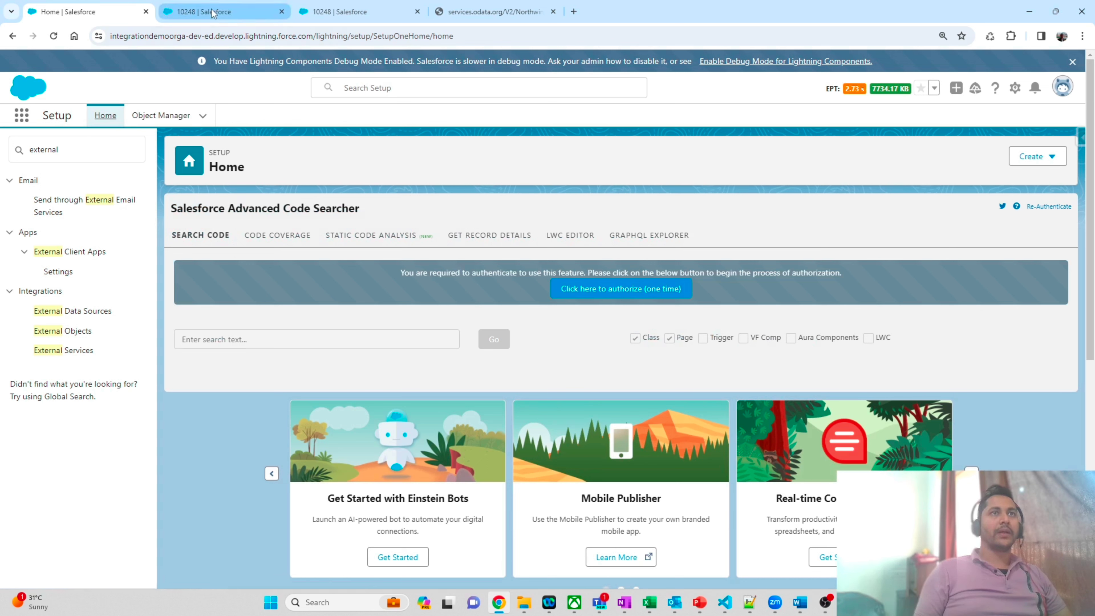
# Edit External_Order's Text(5) CustomerID field and start changing its field type
pyautogui.click(64, 336)
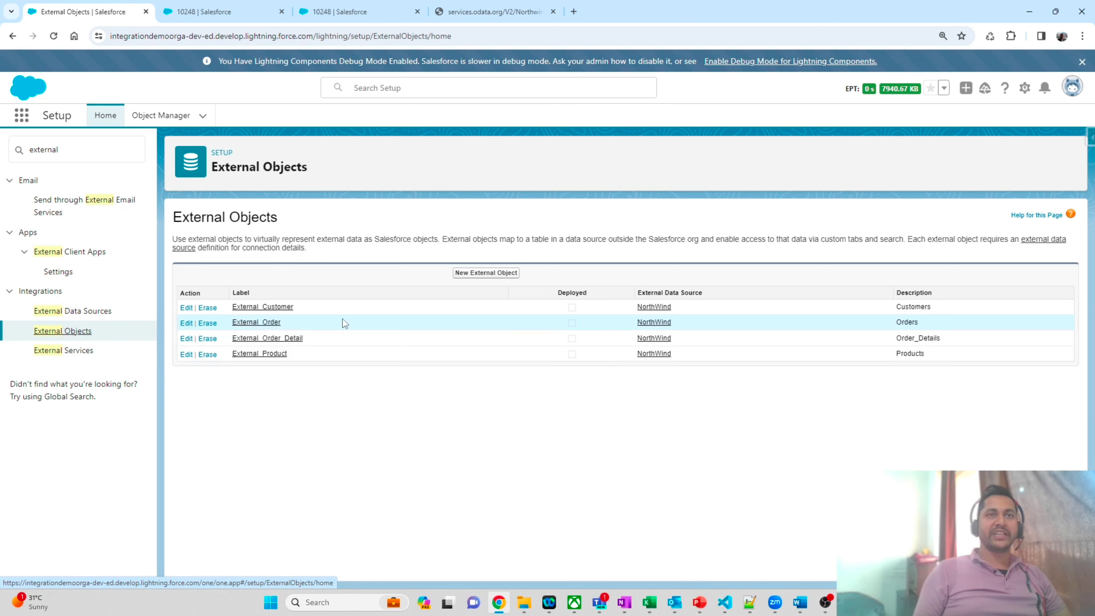
pyautogui.click(253, 324)
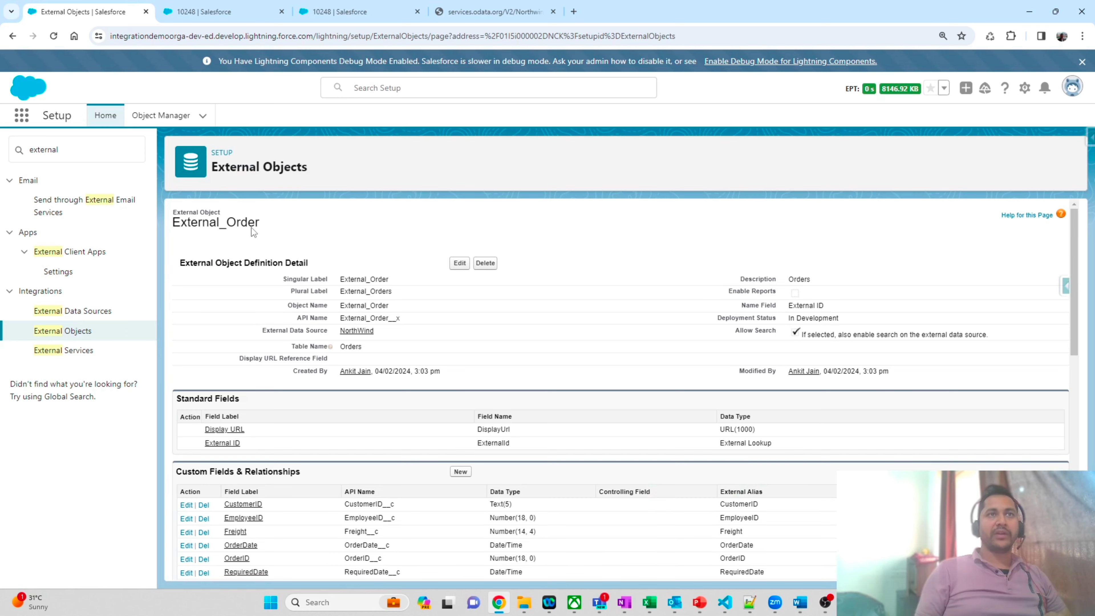
pyautogui.scroll(-1, 263, 414)
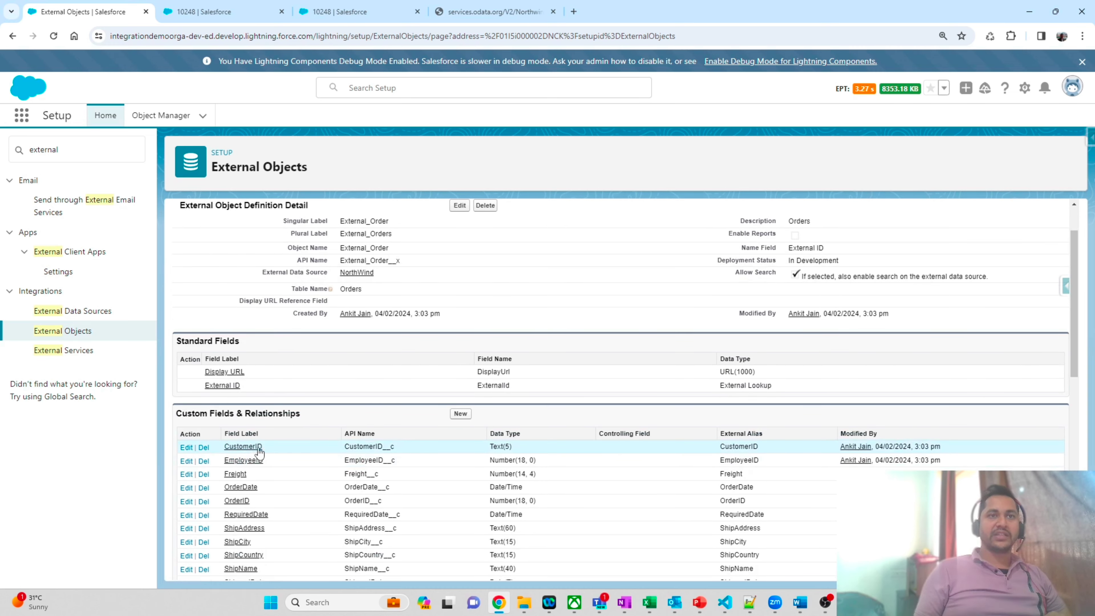
pyautogui.click(186, 449)
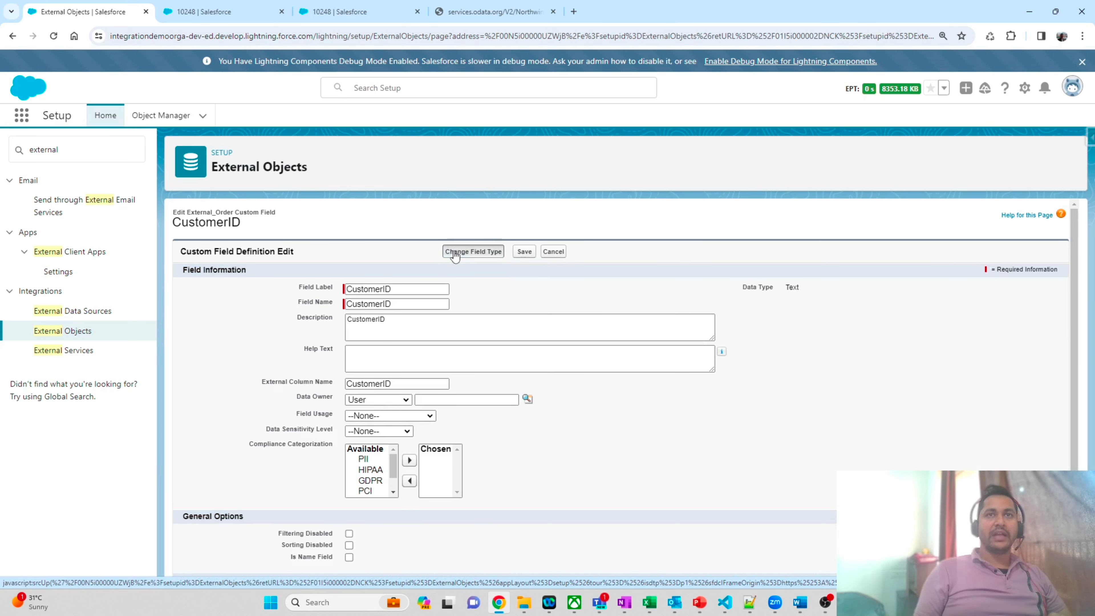
pyautogui.click(454, 255)
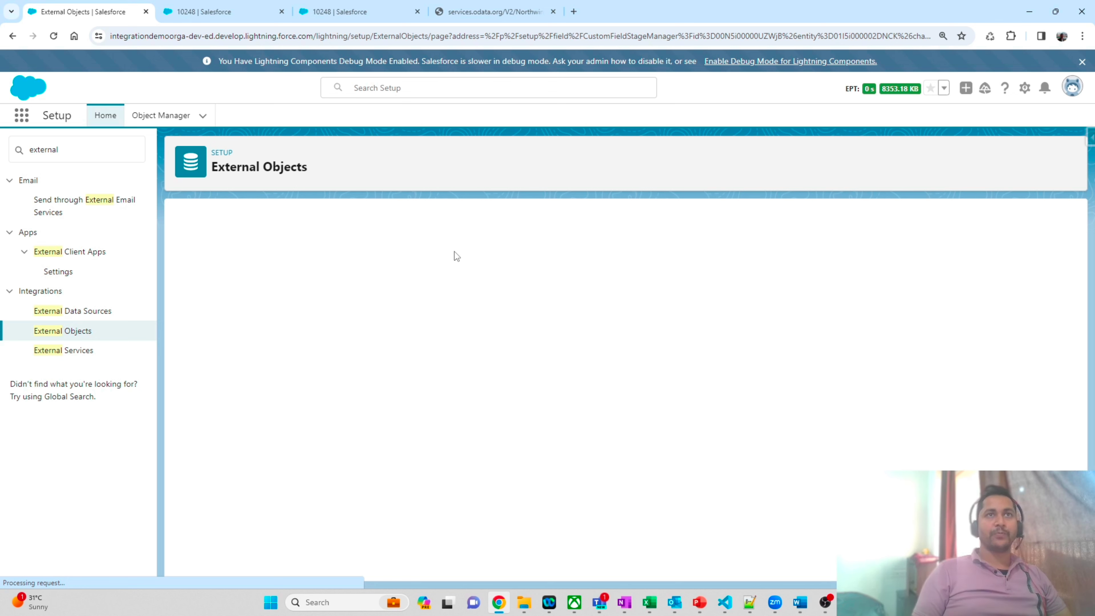
# Make CustomerID an Indirect Lookup Relationship related to Account
pyautogui.scroll(-3, 454, 256)
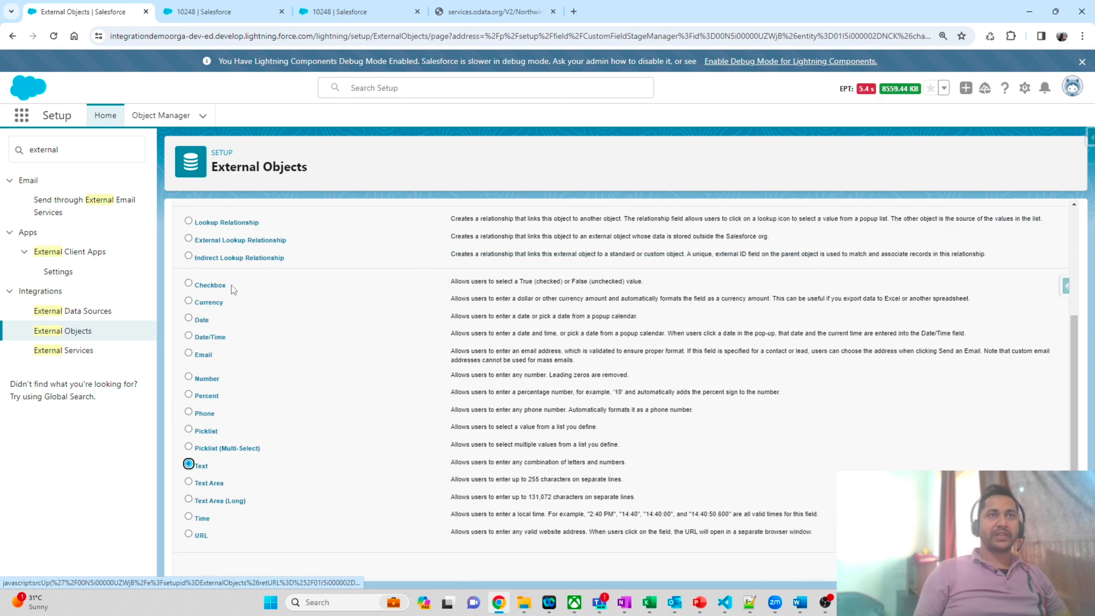
pyautogui.click(215, 260)
pyautogui.scroll(4, 819, 281)
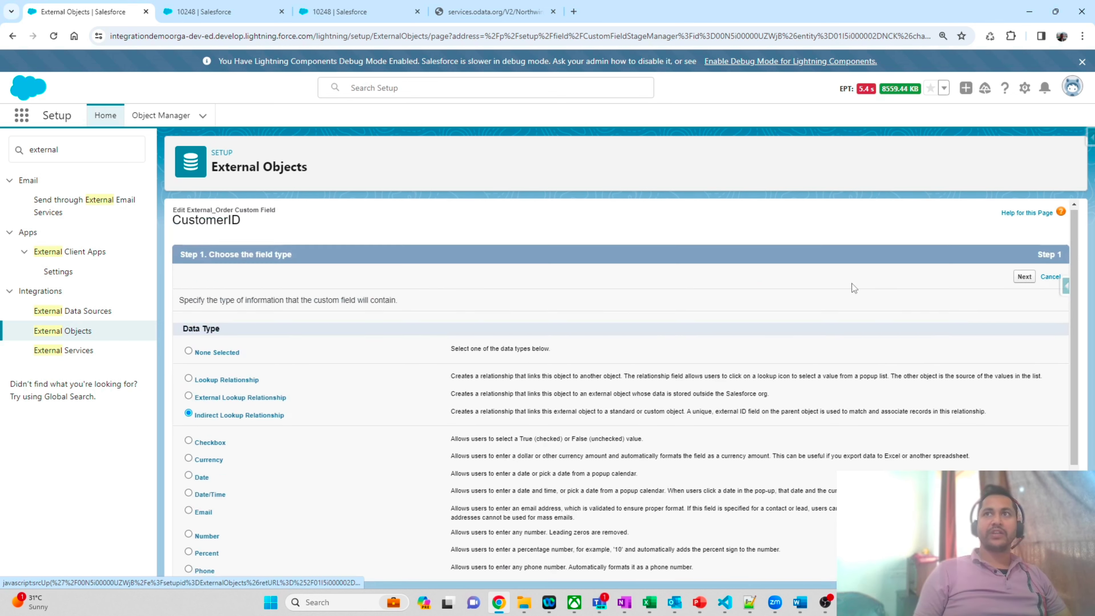
pyautogui.click(1025, 279)
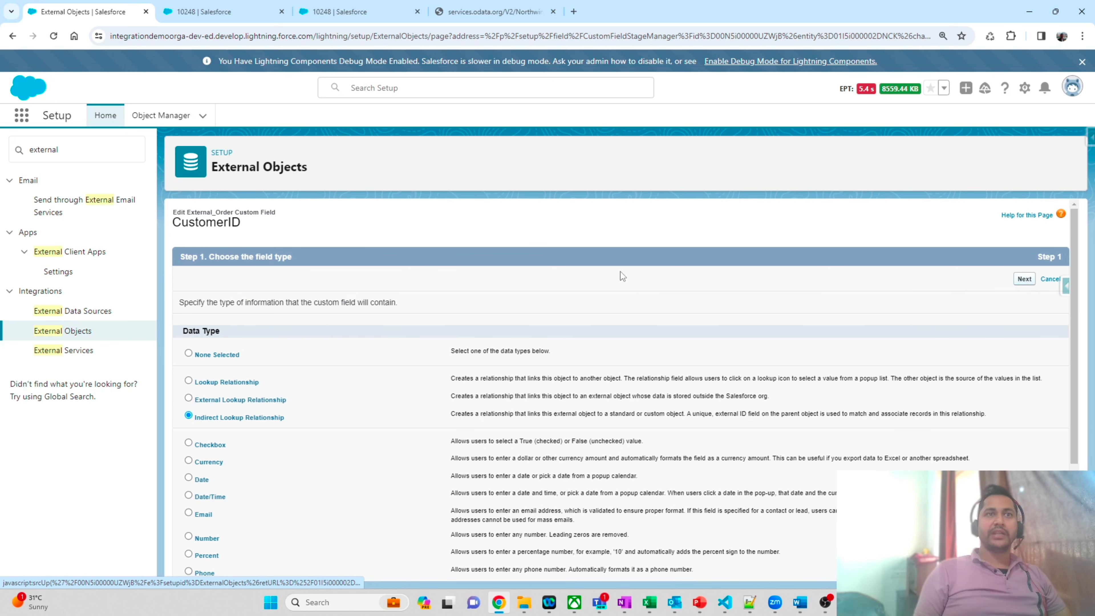
pyautogui.click(376, 326)
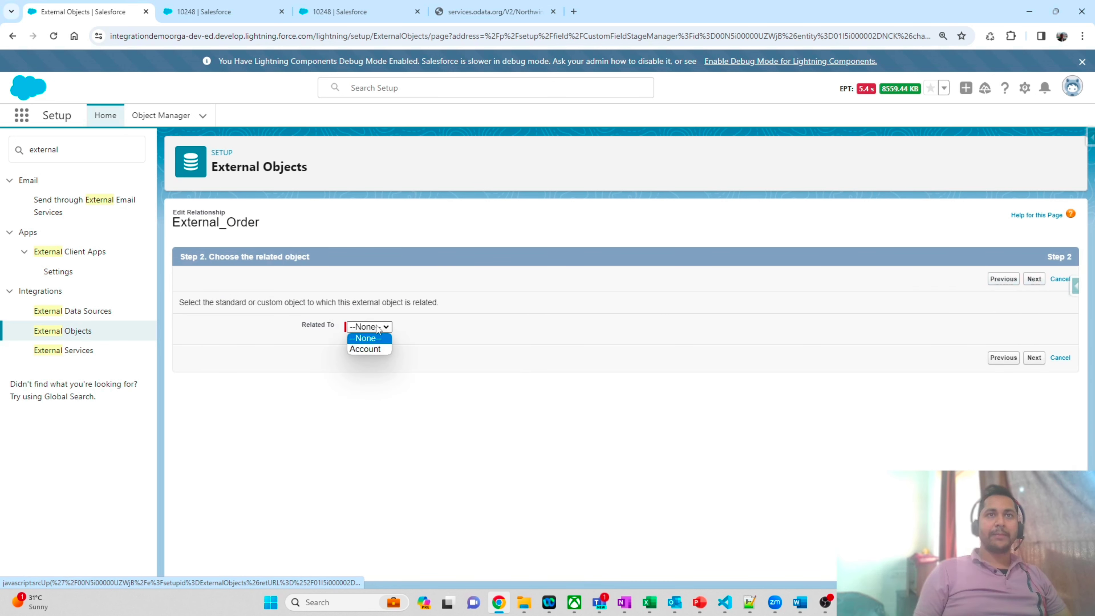
pyautogui.click(369, 348)
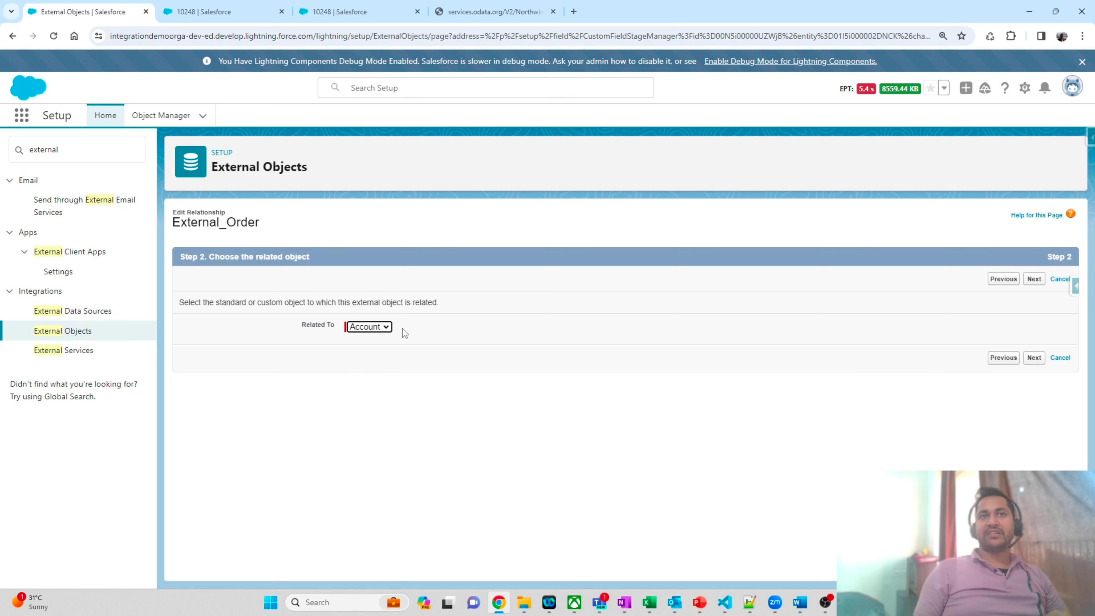
pyautogui.click(1038, 362)
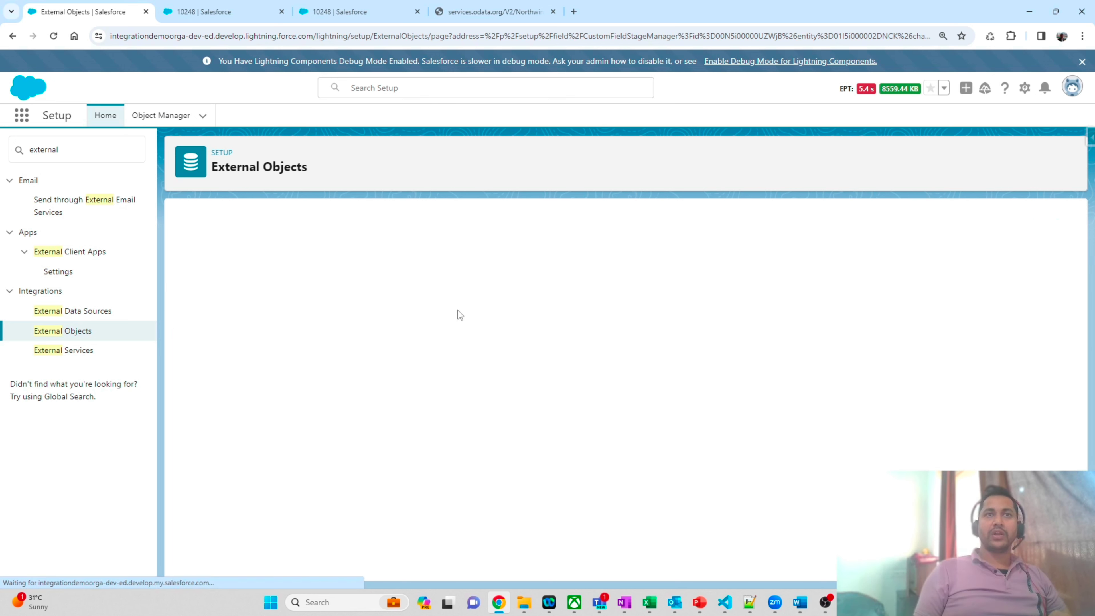
# Match on target field External_Customer_Id__c, make it visible to all profiles, and save
pyautogui.click(361, 327)
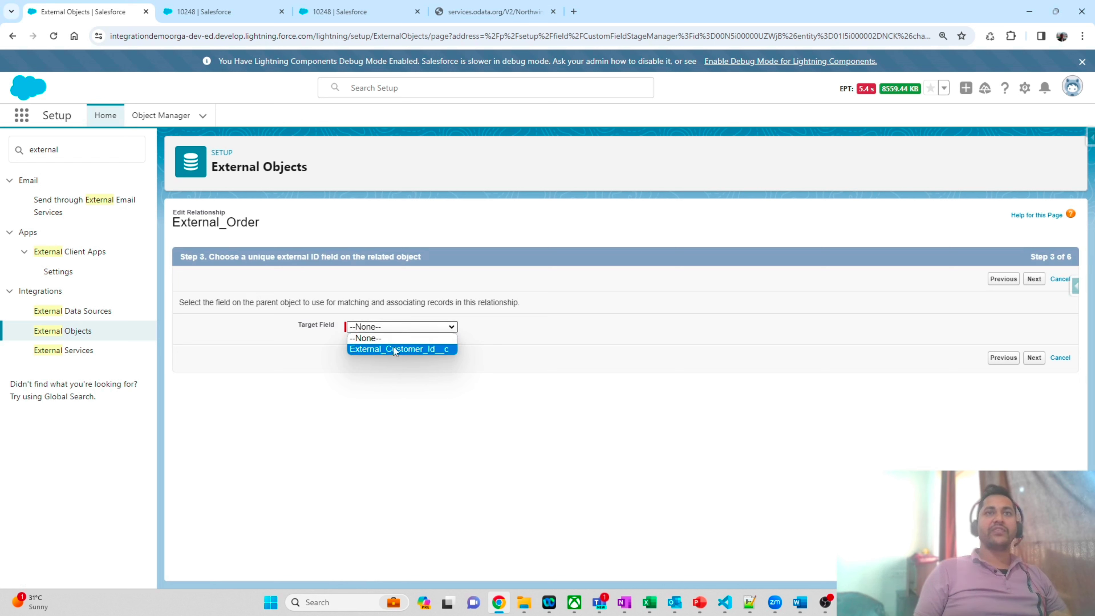
pyautogui.click(377, 350)
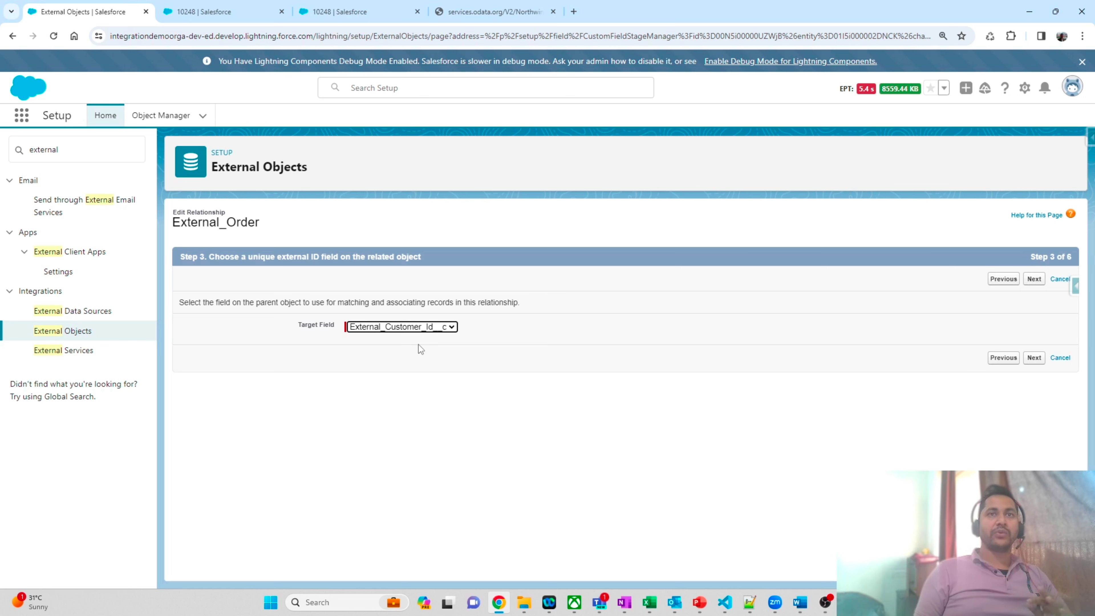
pyautogui.click(1035, 361)
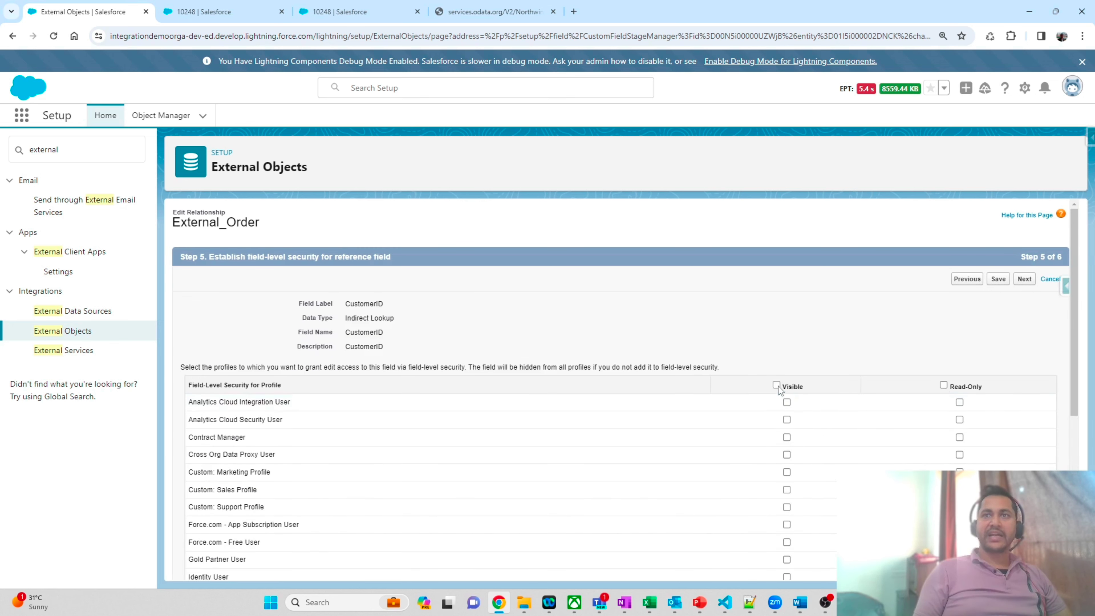
pyautogui.click(777, 385)
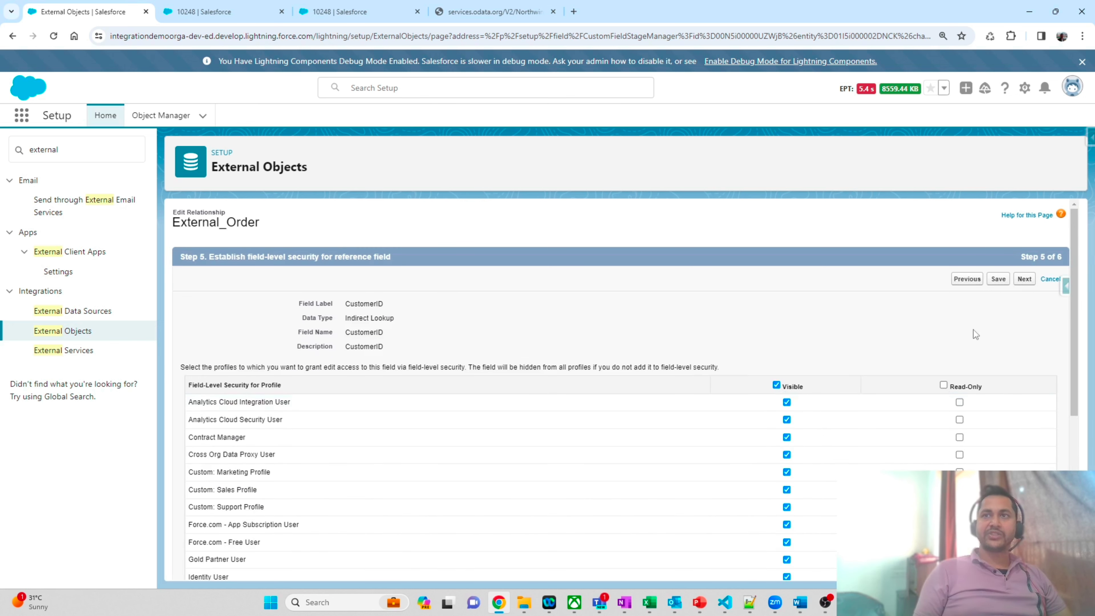
pyautogui.click(1025, 279)
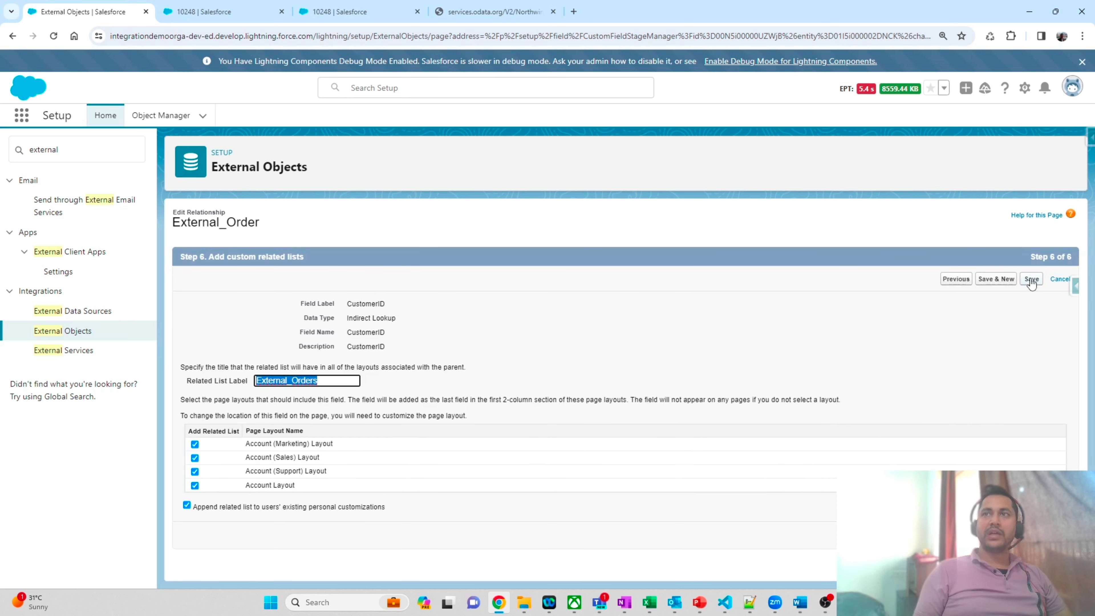
pyautogui.click(1031, 279)
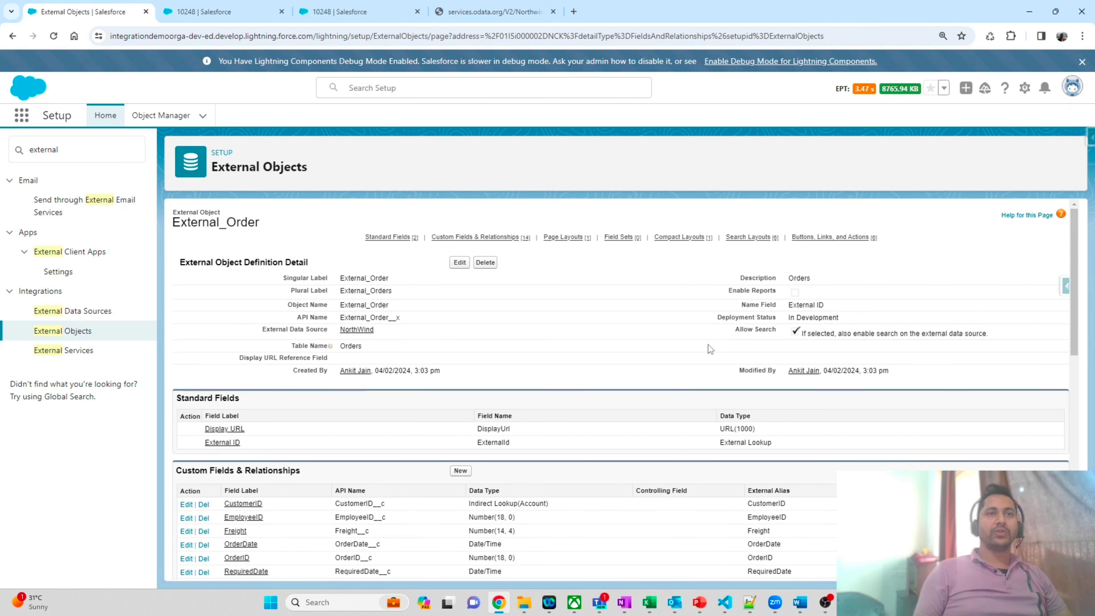
# Verify the Indirect Lookup(Account) data type, then return to order 10248's record
pyautogui.scroll(-4, 461, 433)
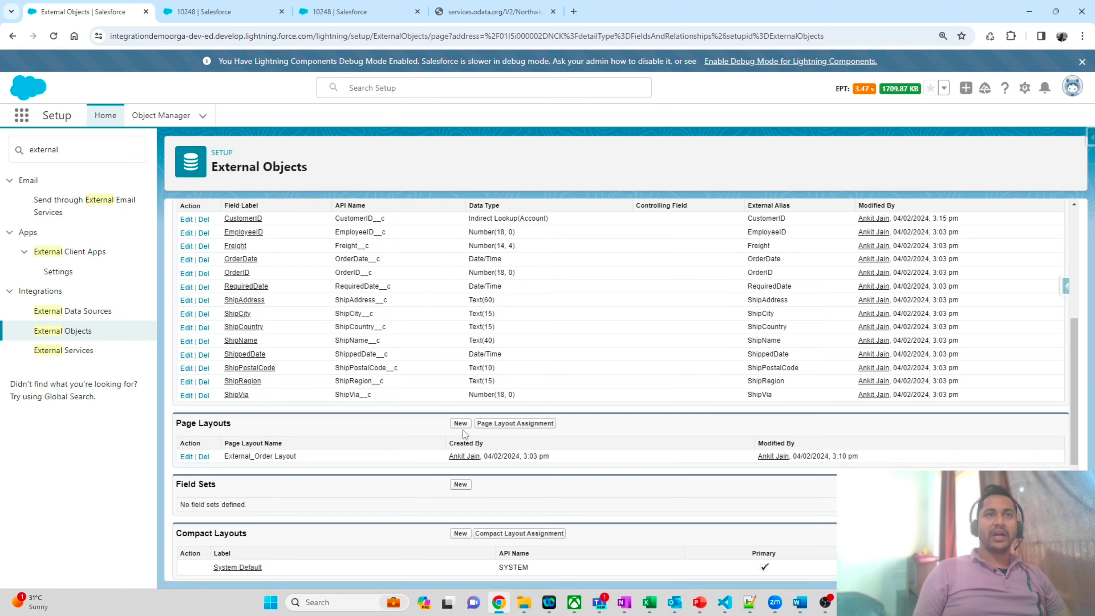
pyautogui.scroll(3, 463, 429)
pyautogui.moveTo(499, 271); pyautogui.dragTo(556, 274)
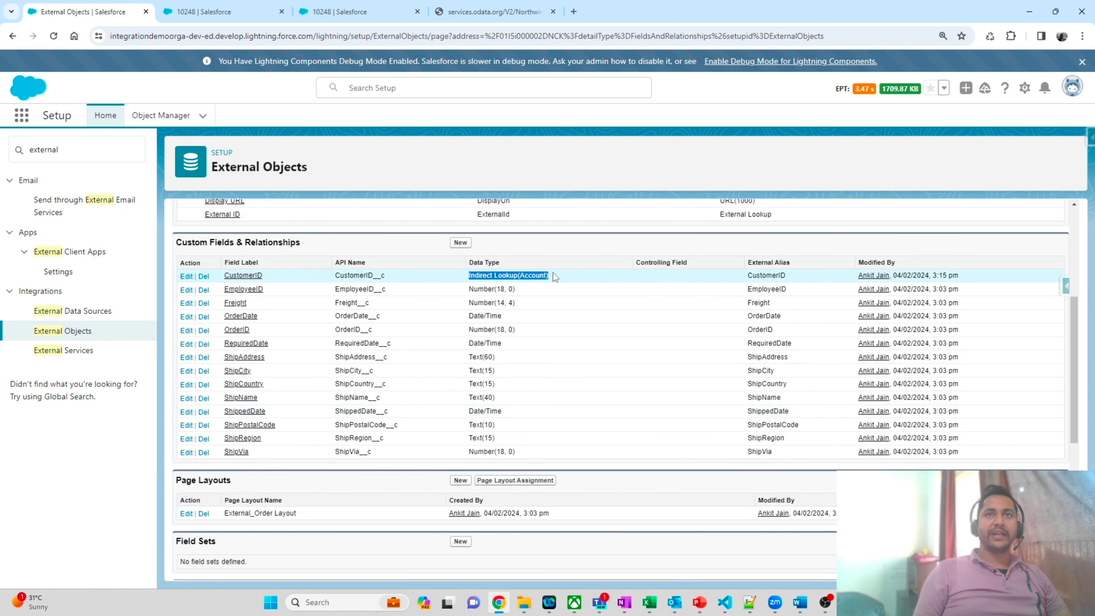
pyautogui.click(556, 274)
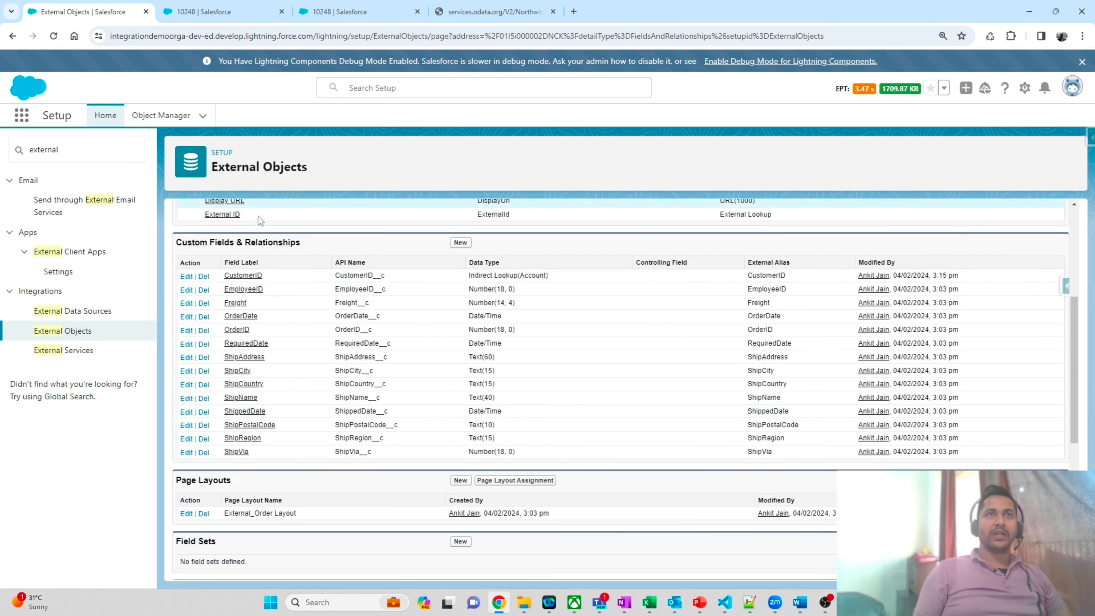
pyautogui.click(254, 14)
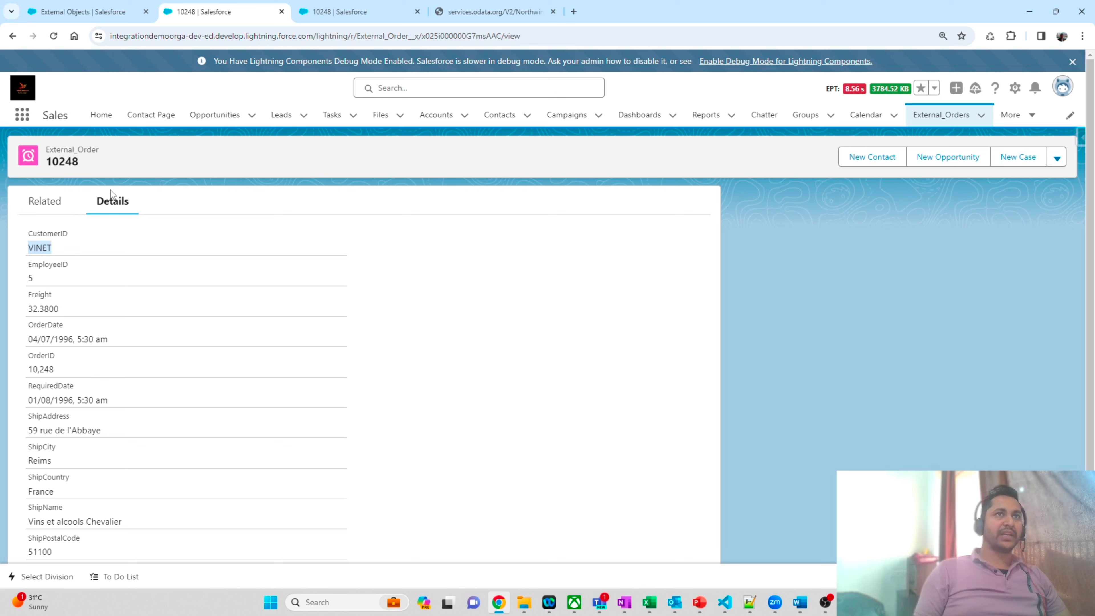
# Open the All Accounts list and its Select Fields to Display chooser
pyautogui.click(431, 114)
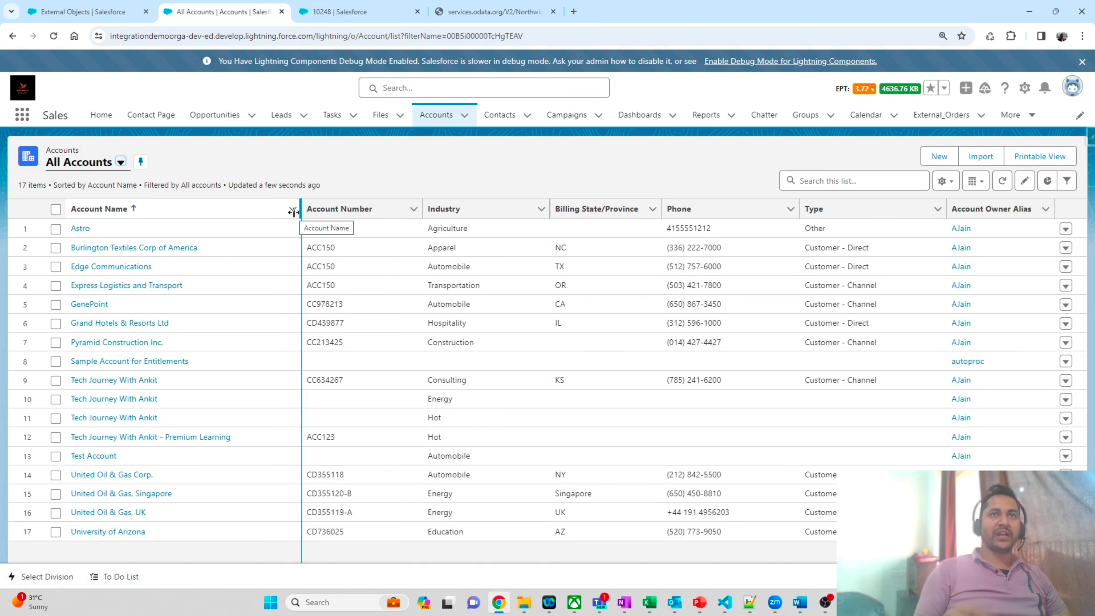
pyautogui.click(984, 186)
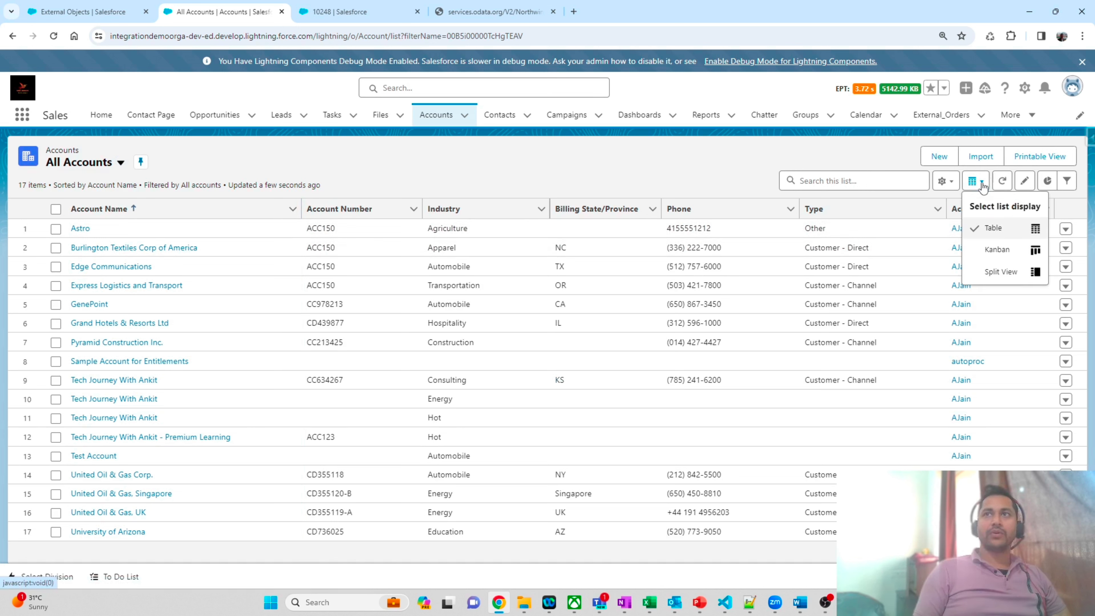
pyautogui.click(952, 182)
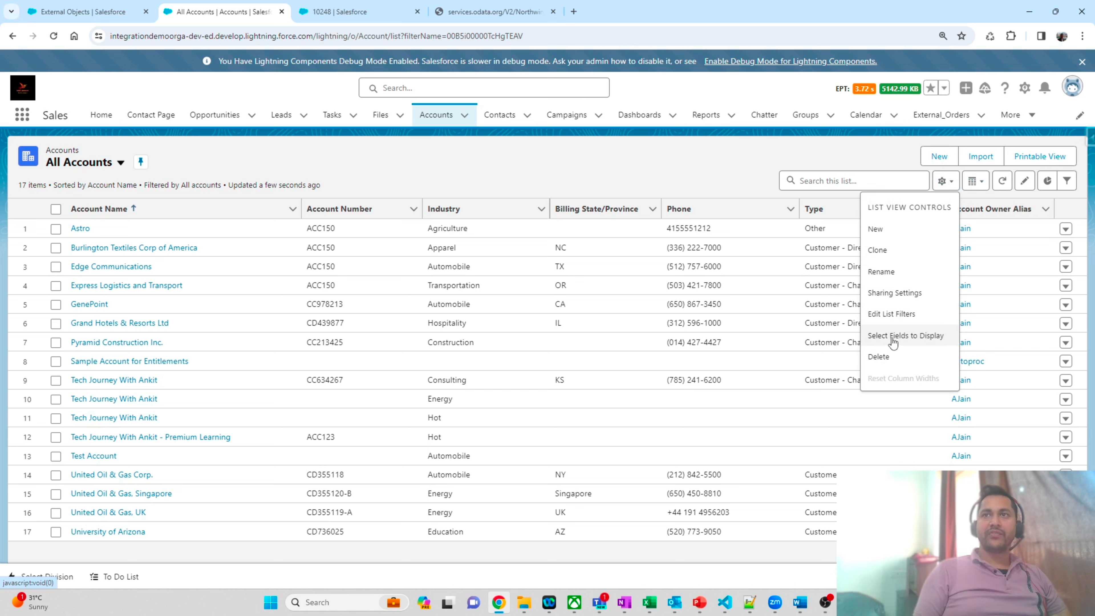
pyautogui.click(893, 318)
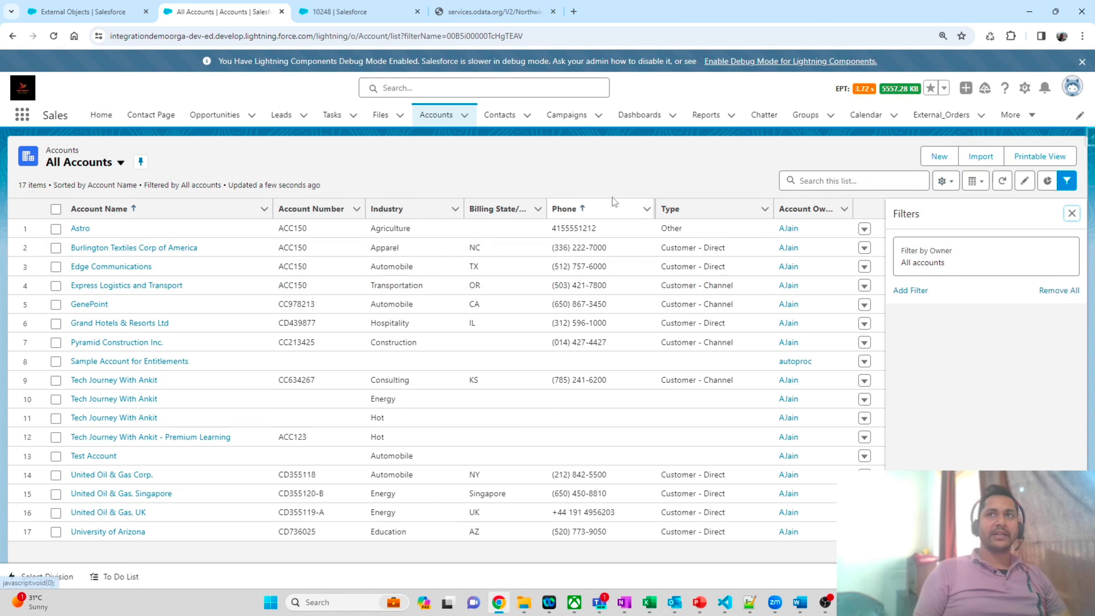
pyautogui.click(1071, 213)
pyautogui.click(954, 187)
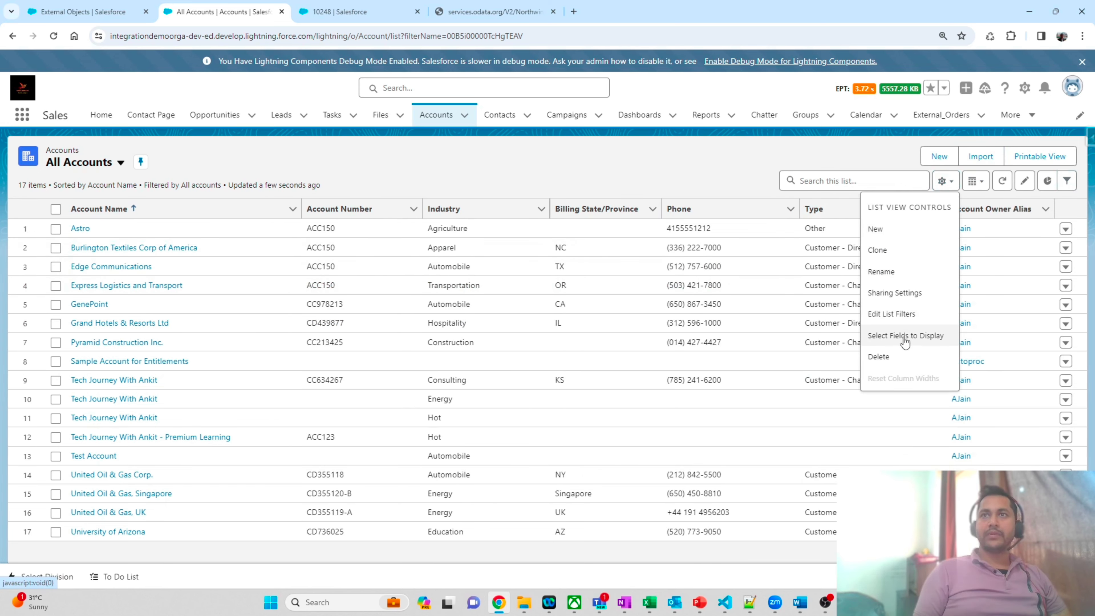
pyautogui.press('Escape')
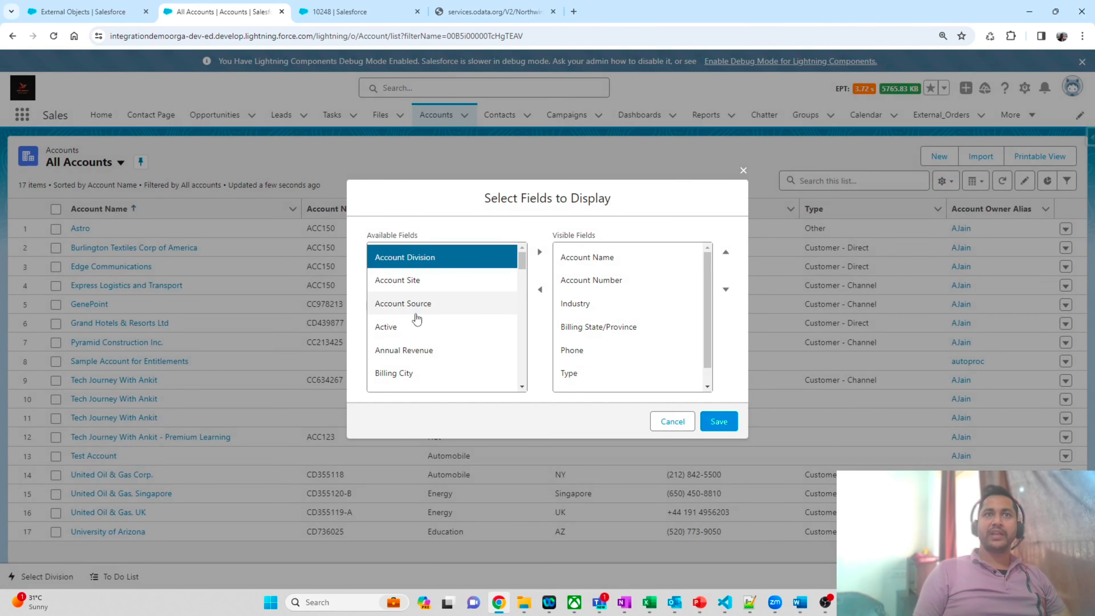
pyautogui.scroll(-8, 414, 321)
pyautogui.scroll(1, 417, 337)
pyautogui.scroll(-1, 419, 335)
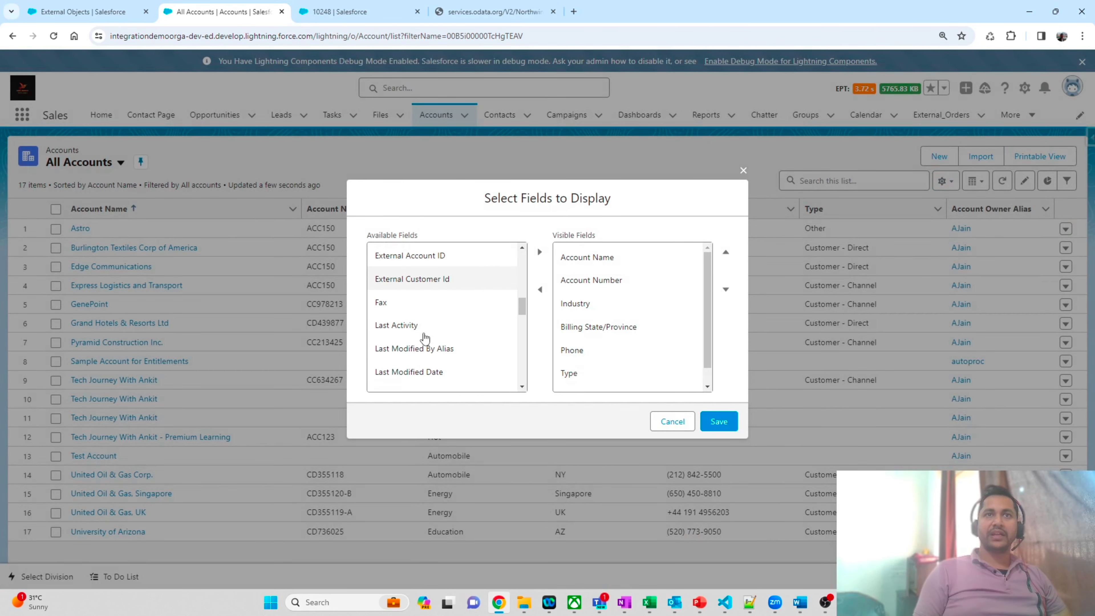
# Add External Customer Id as a visible column right after Account Name and save
pyautogui.click(433, 275)
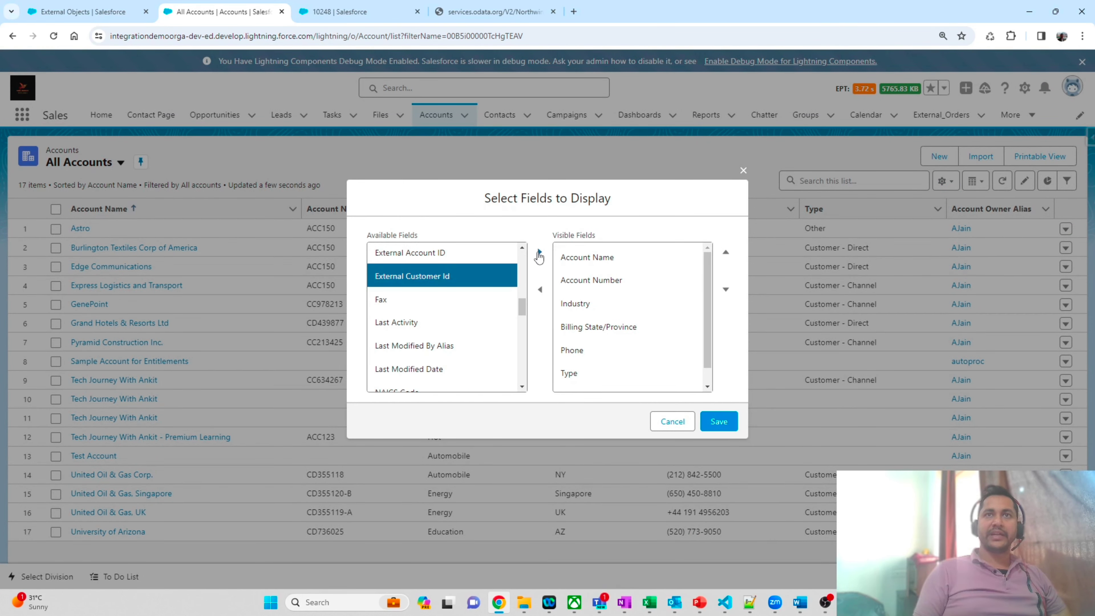
pyautogui.click(539, 252)
pyautogui.scroll(-2, 630, 364)
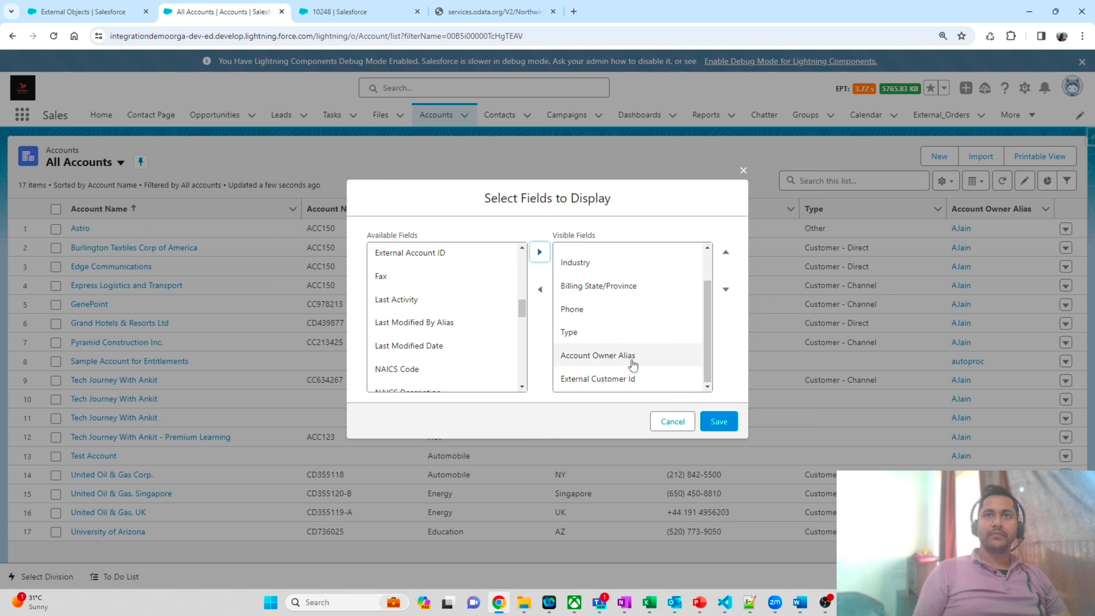
pyautogui.click(629, 378)
pyautogui.click(726, 252)
pyautogui.click(725, 253)
pyautogui.click(726, 253)
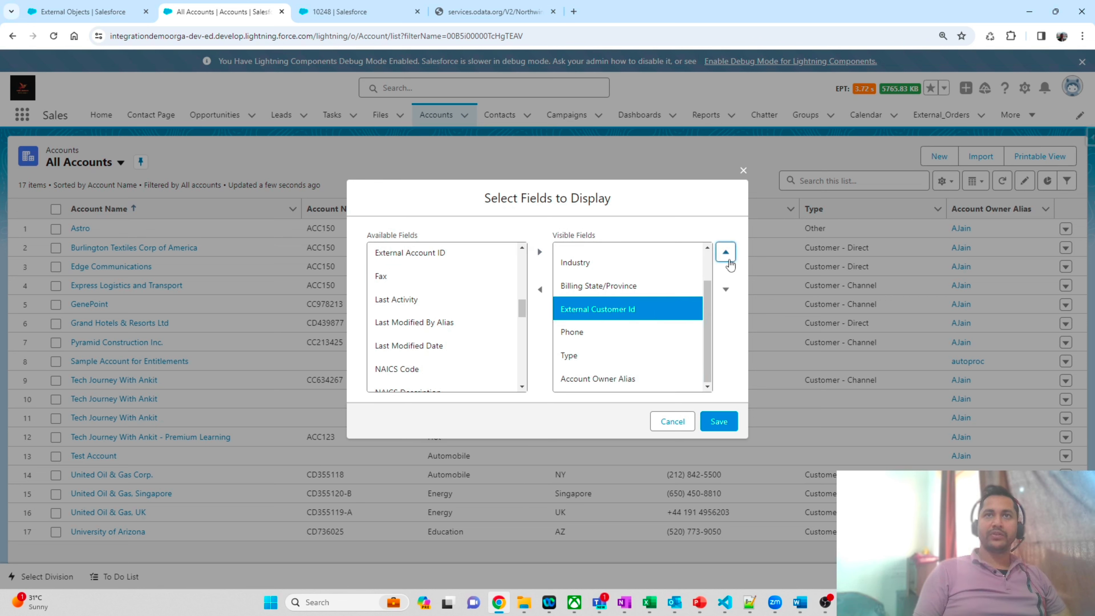
pyautogui.click(726, 252)
pyautogui.click(726, 252)
pyautogui.click(726, 253)
pyautogui.click(726, 253)
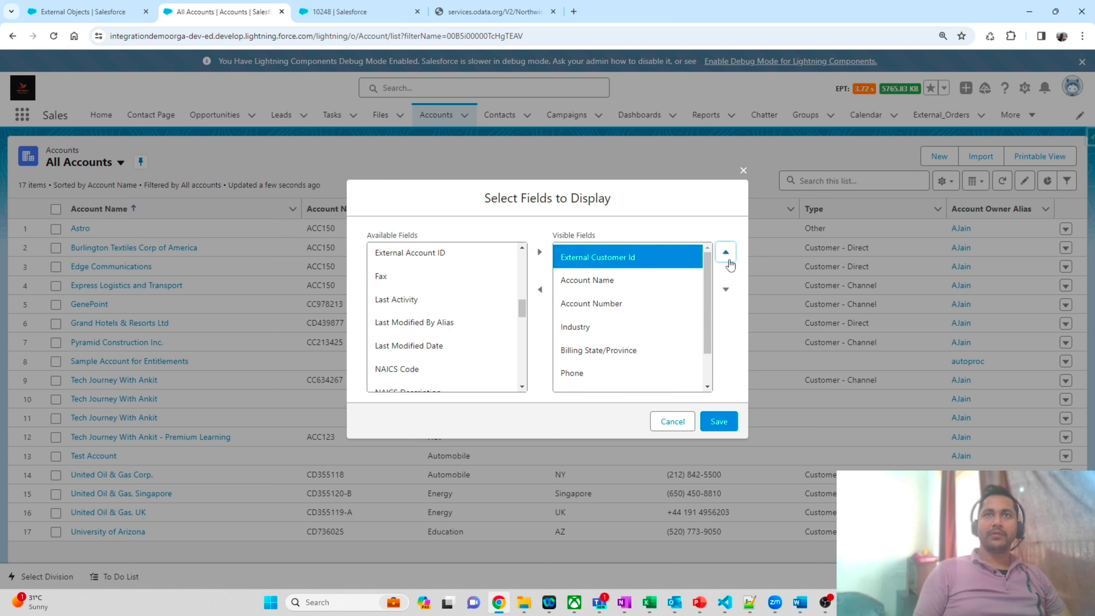
pyautogui.click(726, 289)
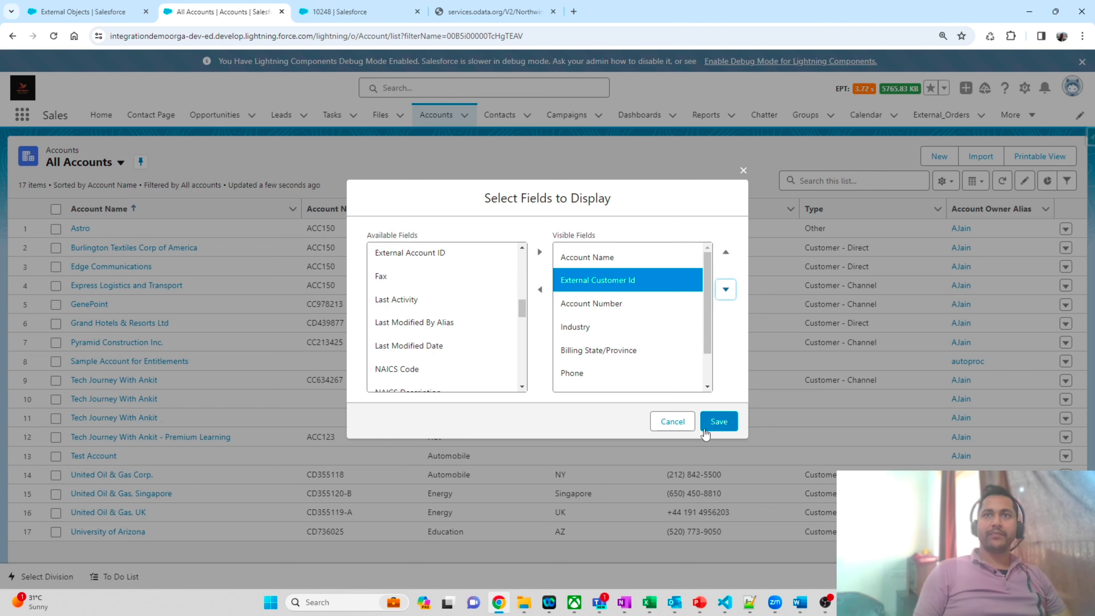
pyautogui.click(719, 423)
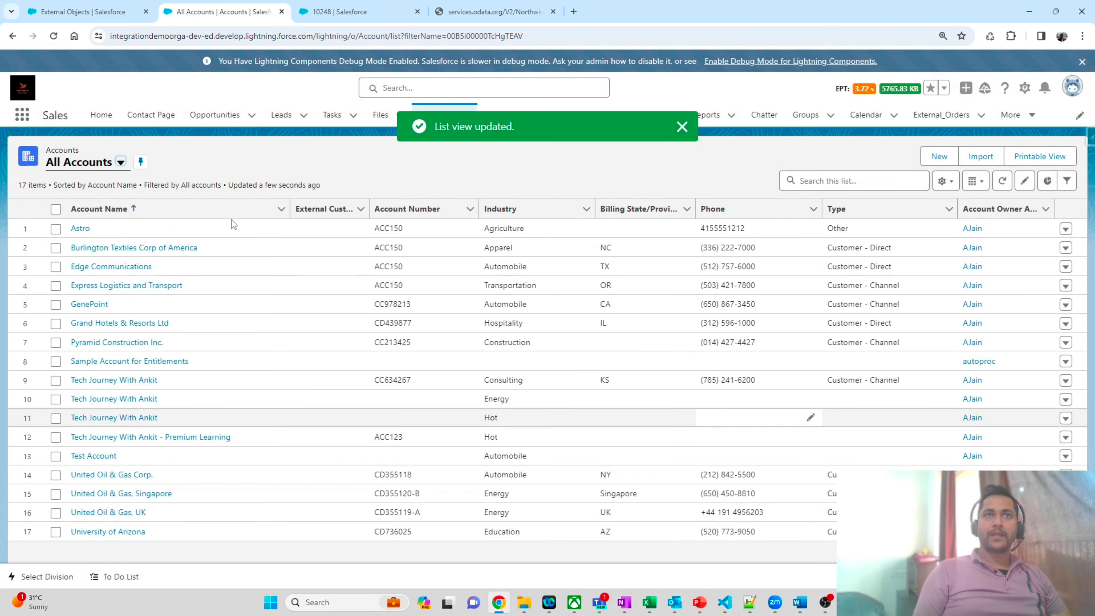
# Enter VINET as Astro's External Customer Id, save it, and open the Astro account
pyautogui.click(357, 232)
pyautogui.write('VINET')
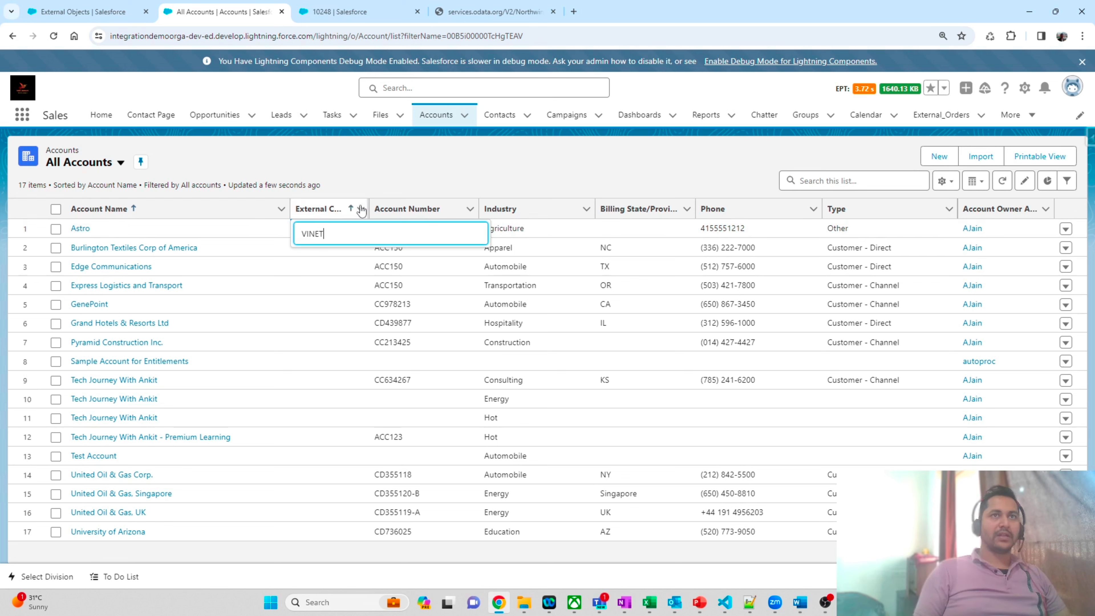
pyautogui.press('Return')
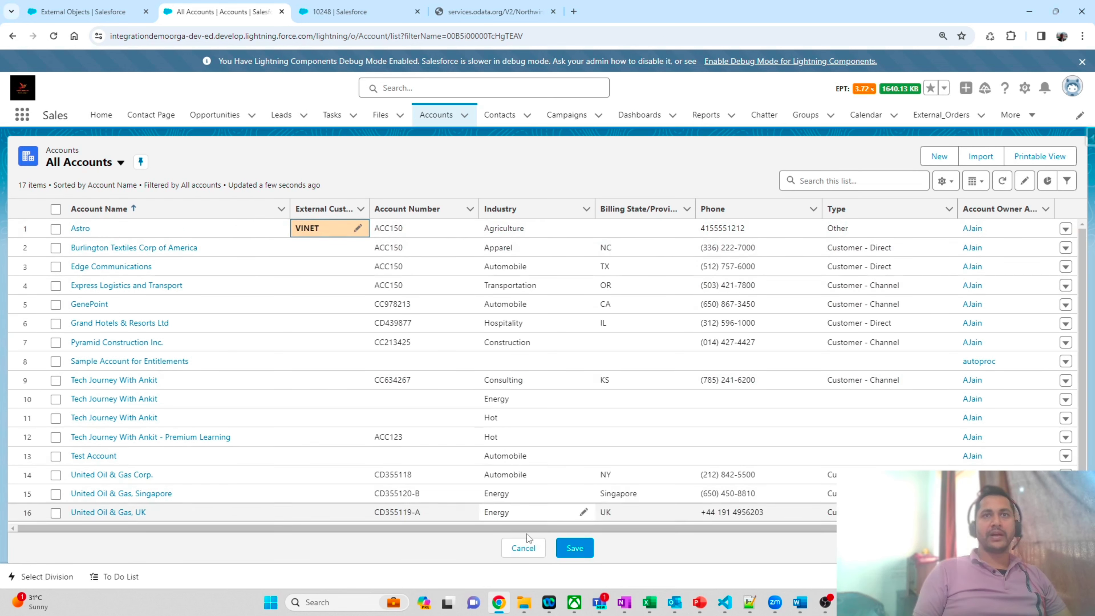
pyautogui.click(575, 549)
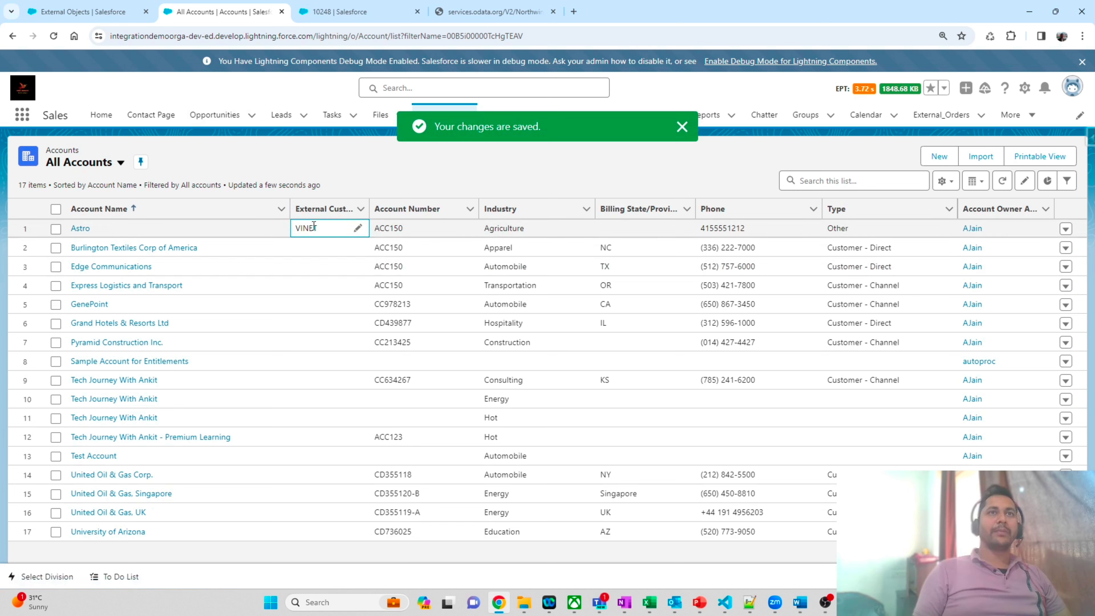
pyautogui.click(81, 229)
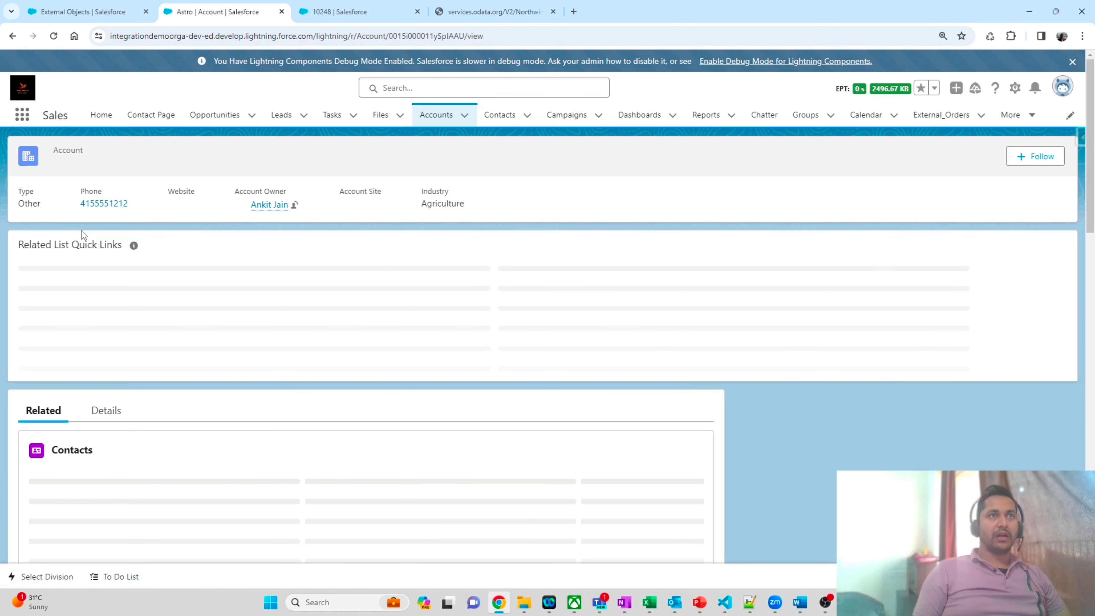
# From Astro's External_Orders list, open order 10274, review its details, then return to the slides
pyautogui.scroll(-8, 158, 372)
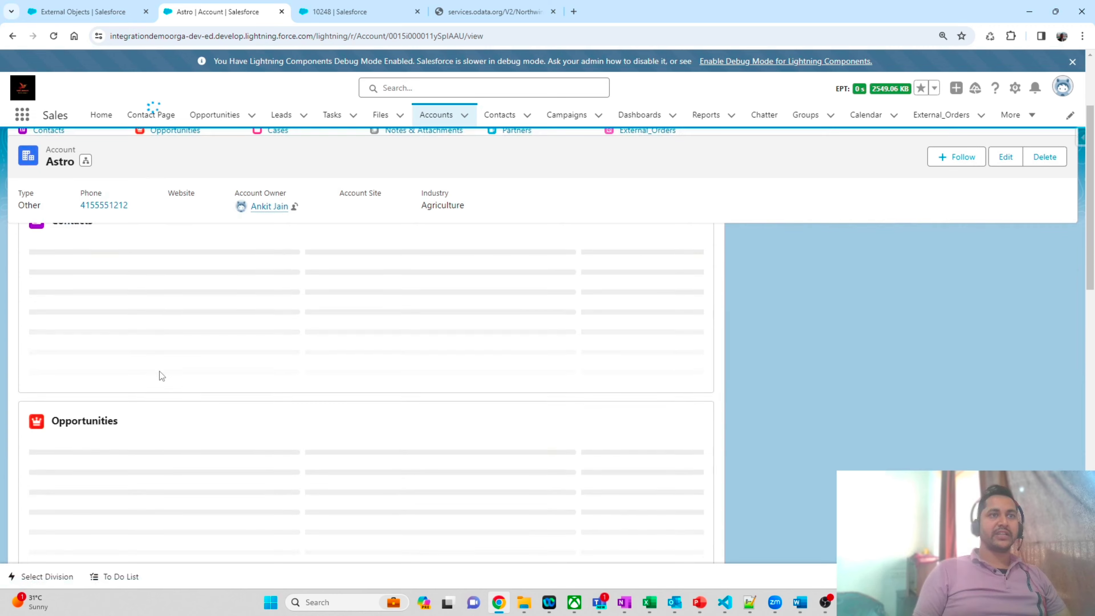
pyautogui.scroll(10, 185, 344)
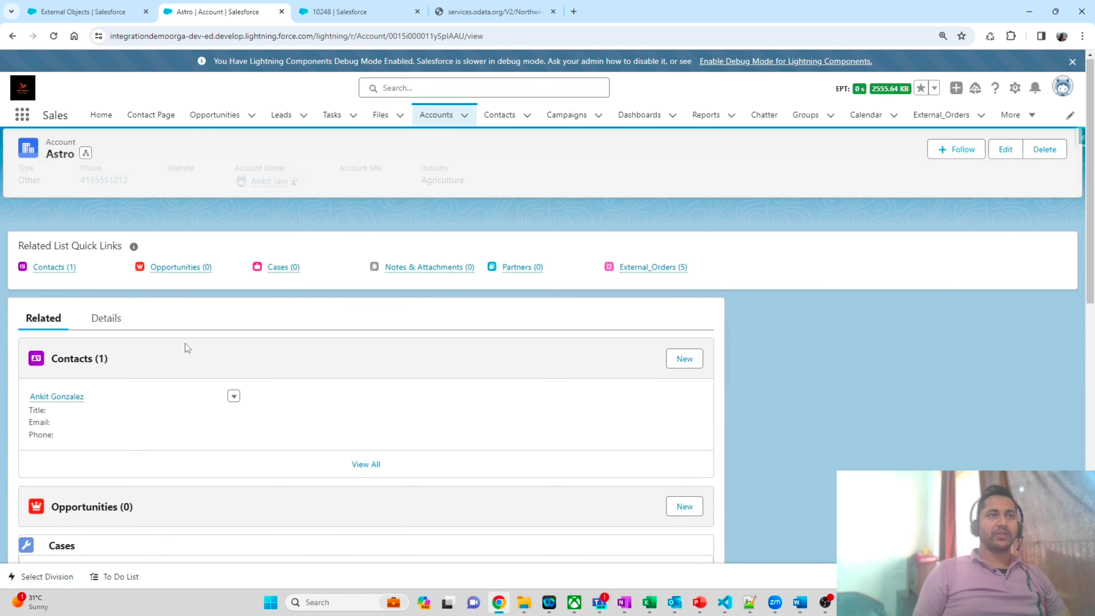
pyautogui.scroll(-8, 259, 323)
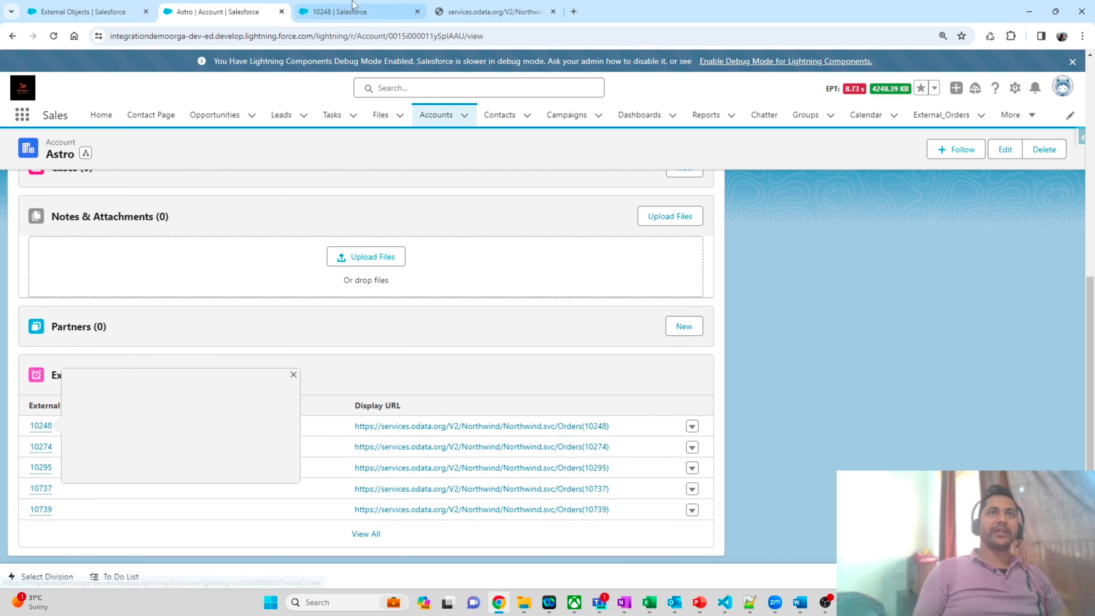
pyautogui.click(345, 12)
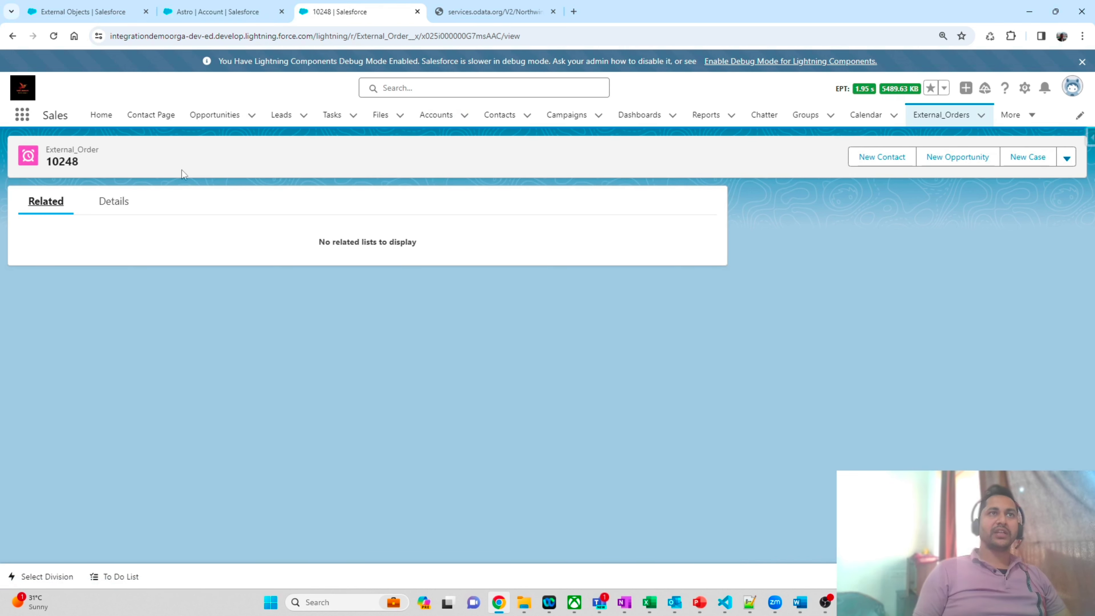
pyautogui.click(115, 9)
pyautogui.click(186, 19)
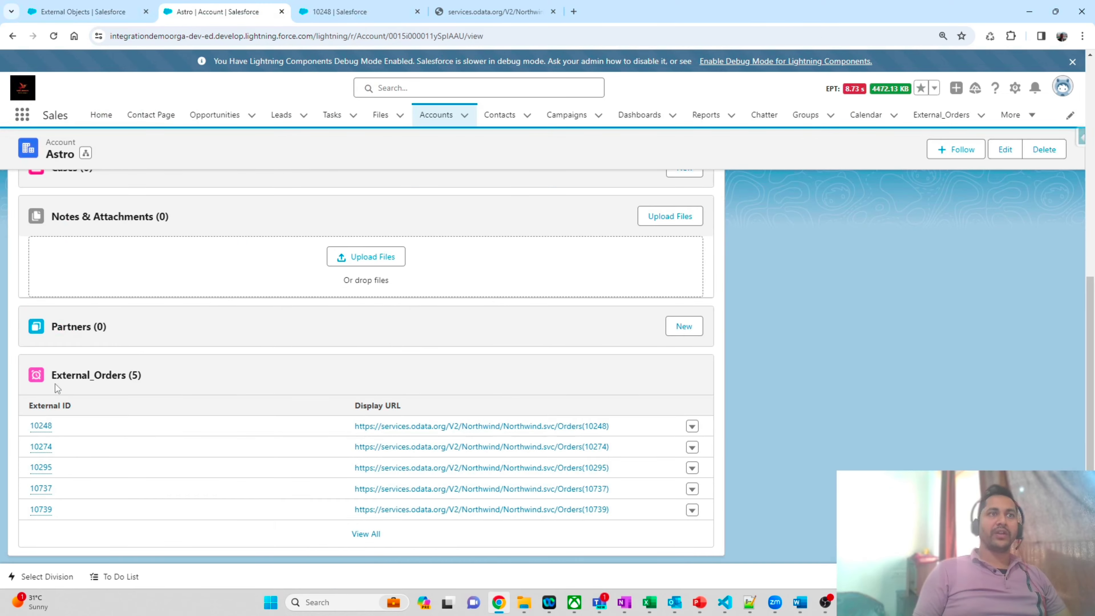
pyautogui.click(46, 450)
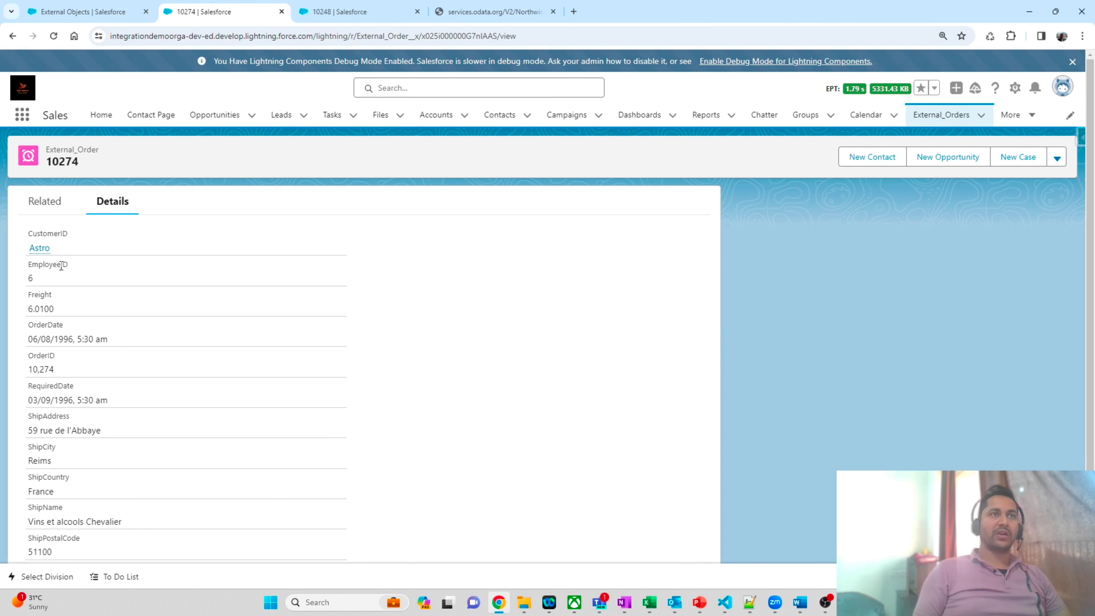
pyautogui.scroll(-1, 61, 284)
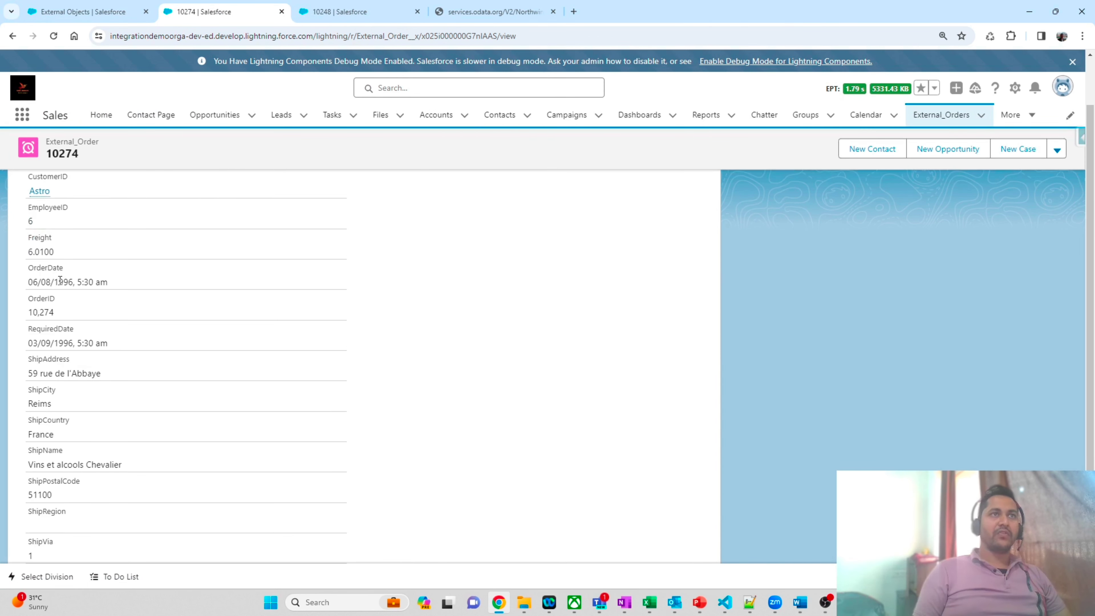
pyautogui.scroll(-1, 59, 284)
pyautogui.scroll(2, 159, 412)
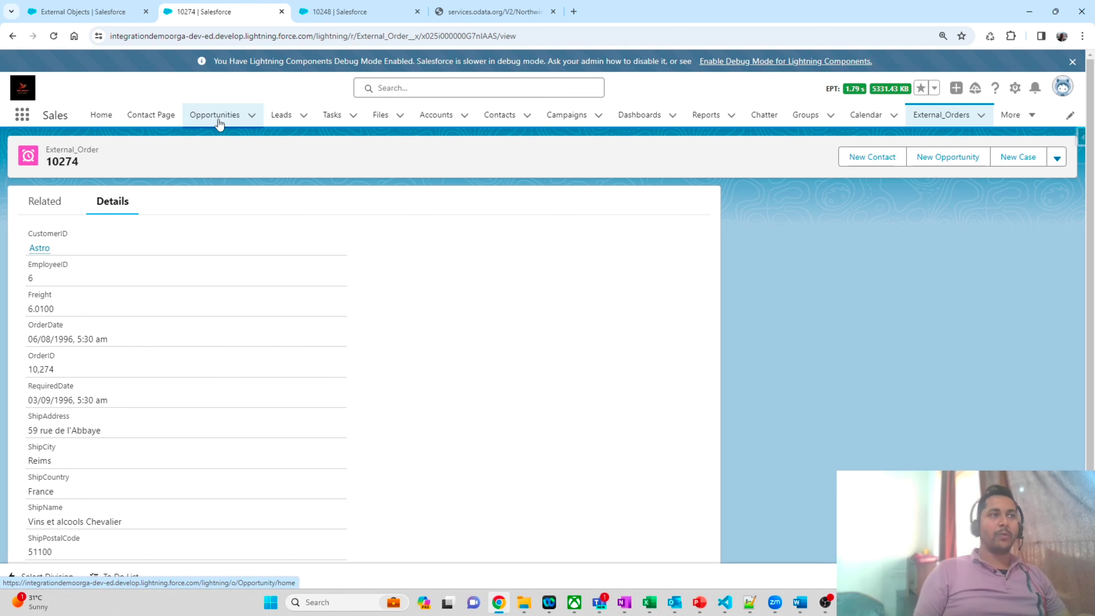
pyautogui.hotkey('alt', 'Tab')
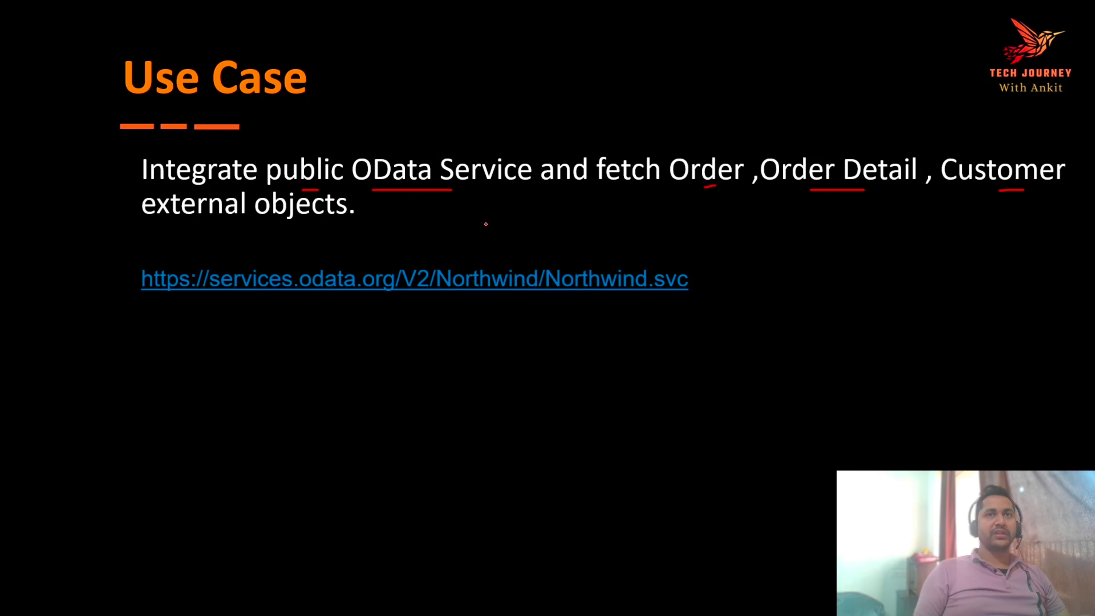
# Advance past the order details and account orders use case slides to the Assignment slide
pyautogui.press('Right')
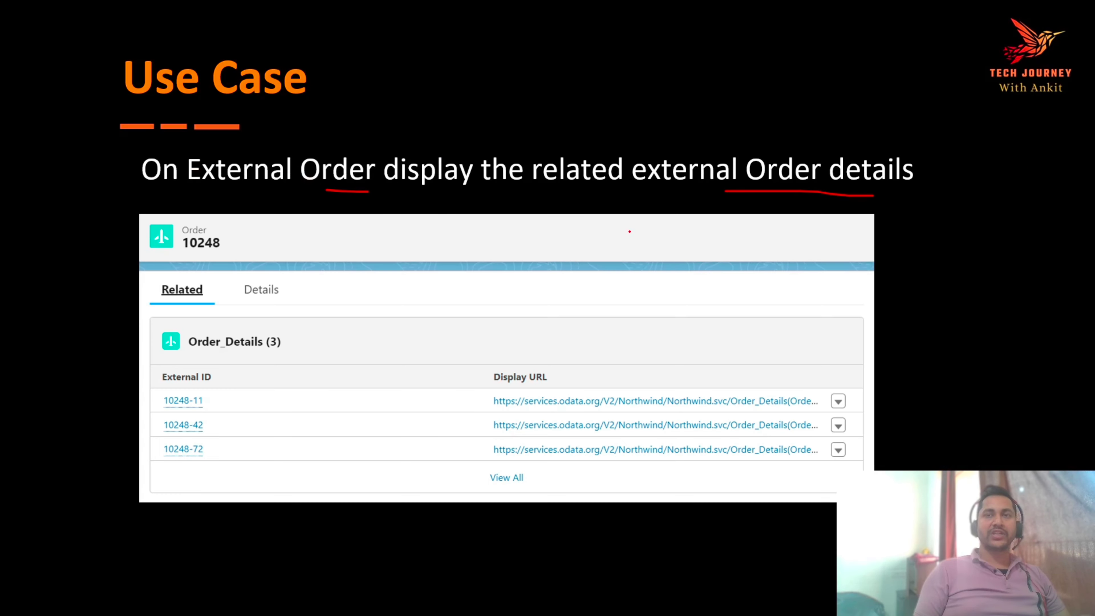
pyautogui.press('Right')
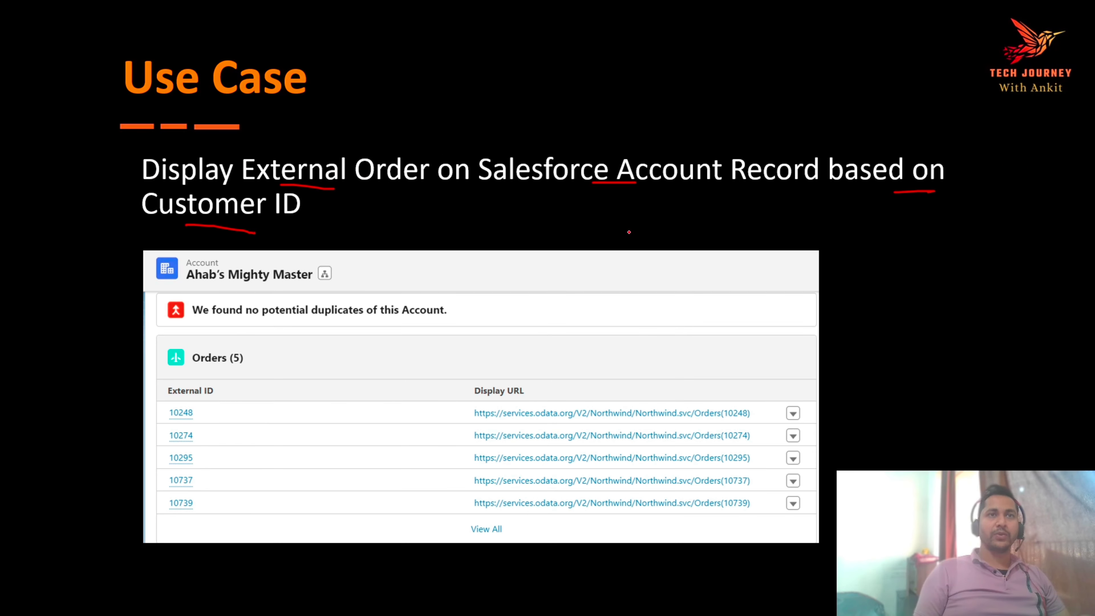
pyautogui.press('Right')
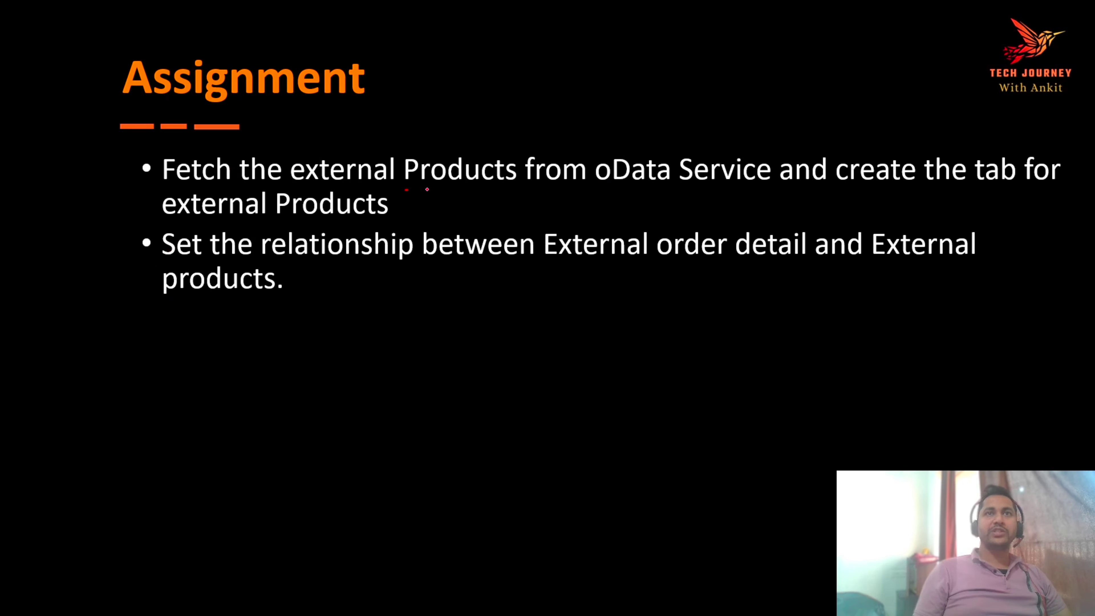
# Underline Products, oData Service, external Products, order and products in red
pyautogui.moveTo(427, 189); pyautogui.dragTo(443, 186)
pyautogui.moveTo(641, 189); pyautogui.dragTo(702, 186)
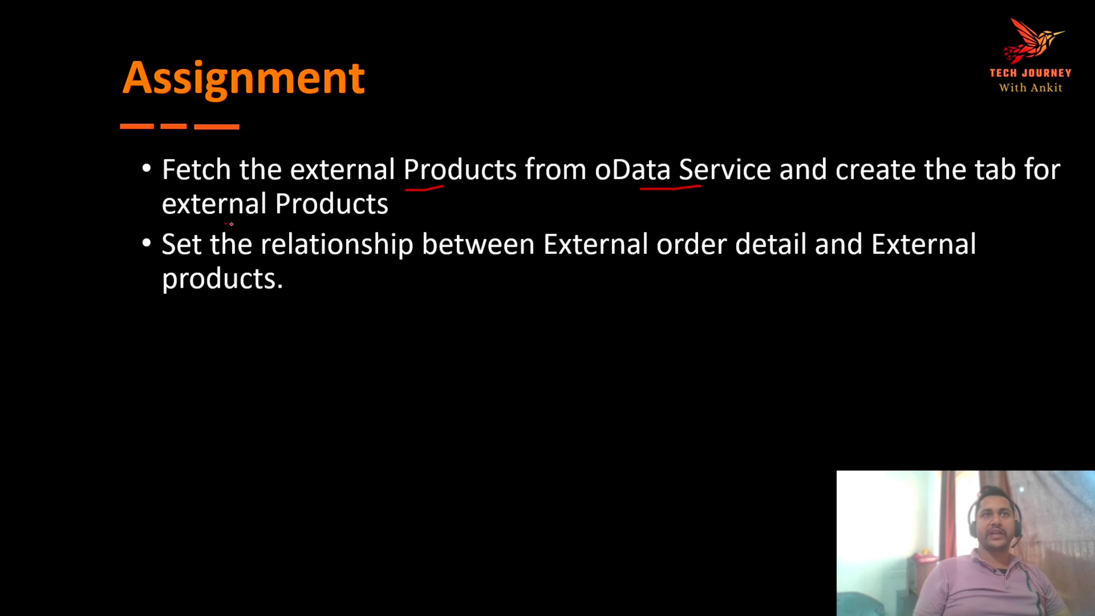
pyautogui.moveTo(225, 223); pyautogui.dragTo(292, 227)
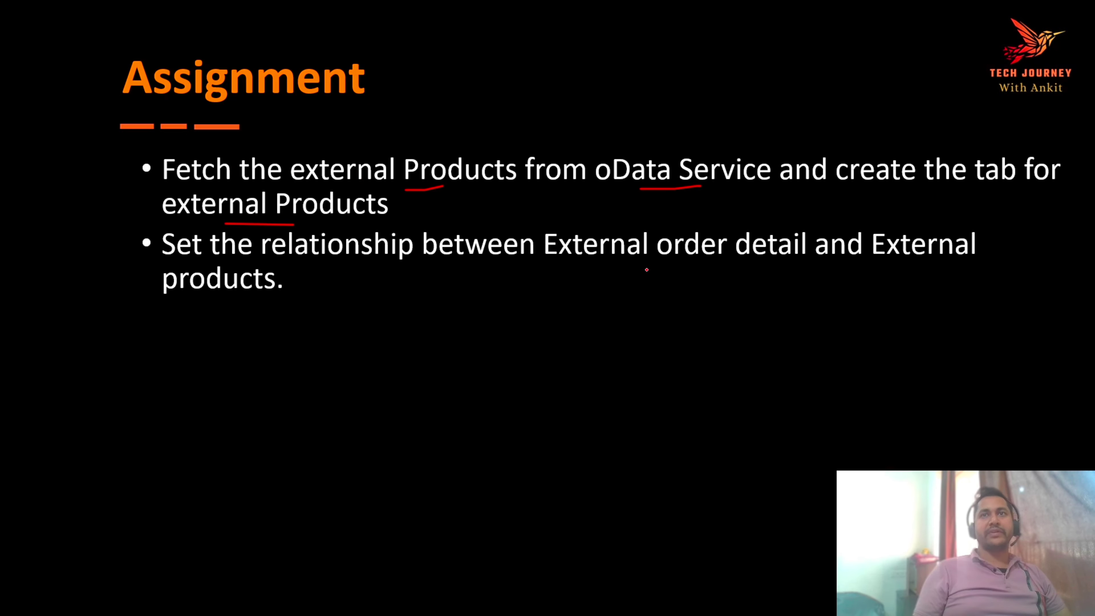
pyautogui.moveTo(645, 270); pyautogui.dragTo(735, 269)
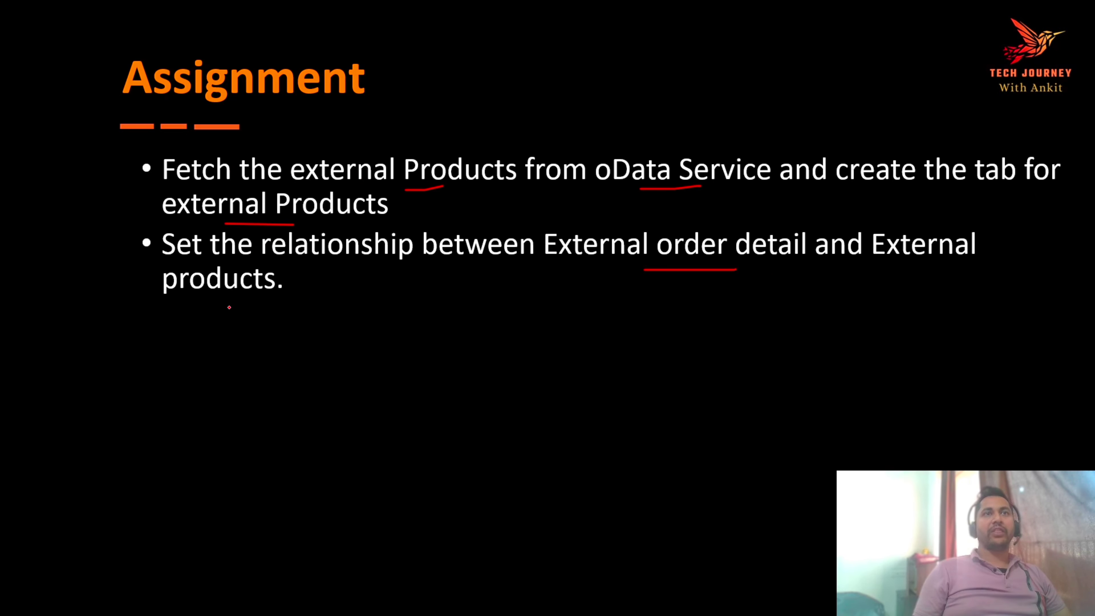
pyautogui.moveTo(228, 308); pyautogui.dragTo(276, 304)
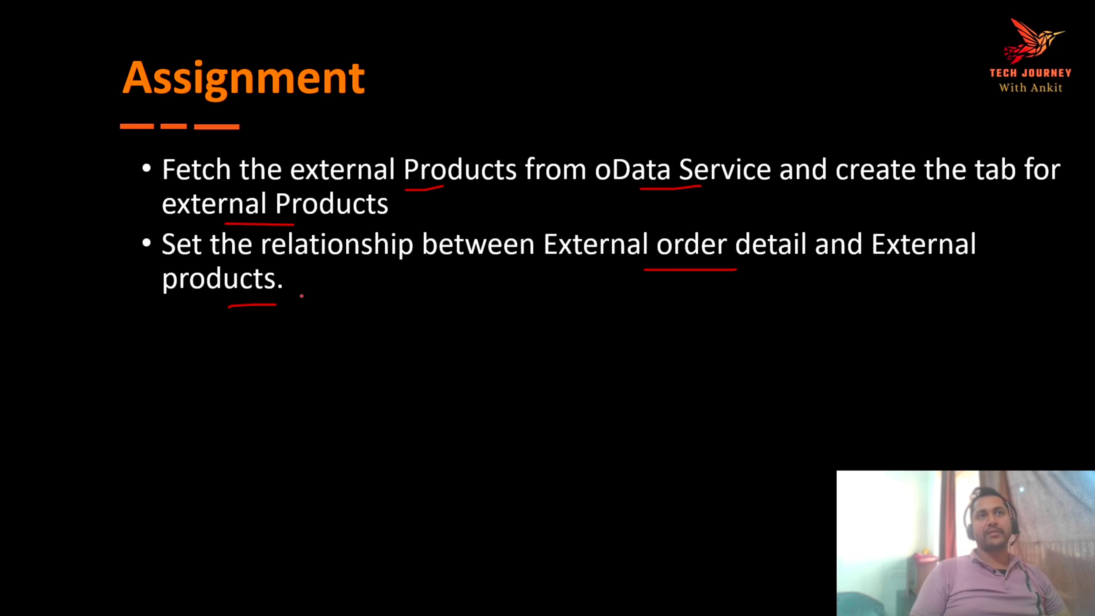